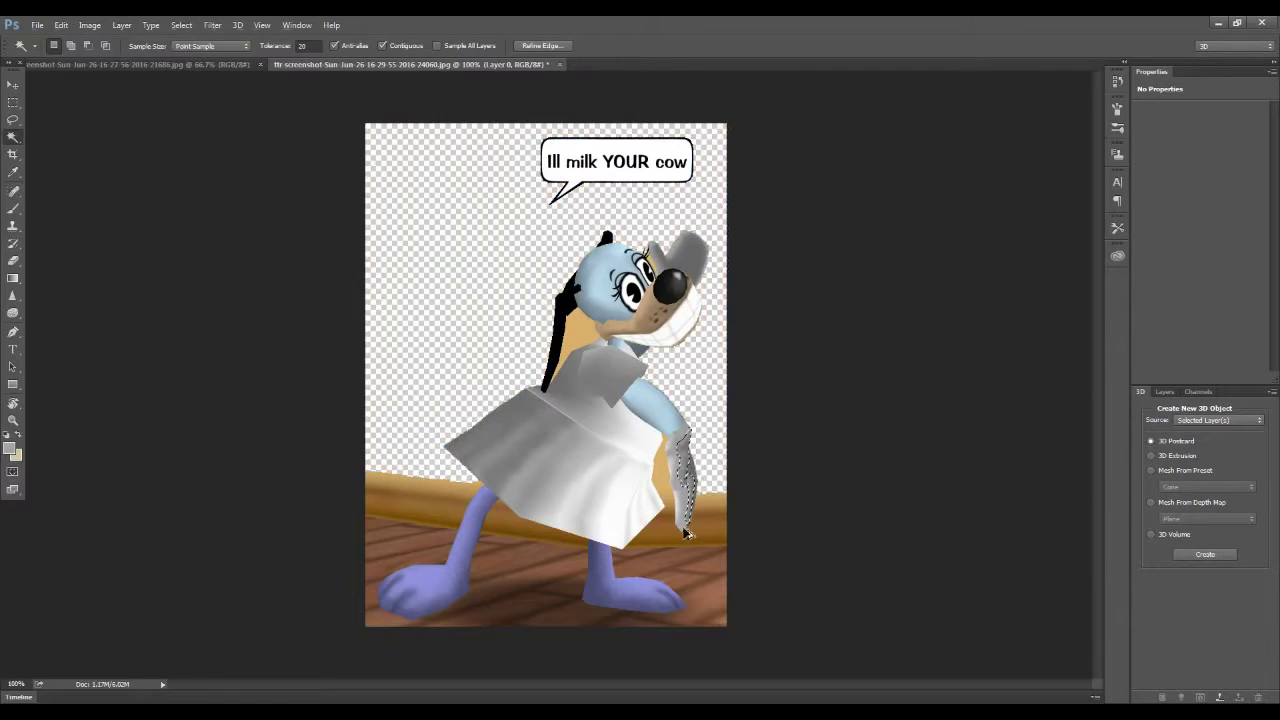
Delete the selected floor areas under the feet and the left railing strip.
{"action": "key", "text": "Delete"}
{"action": "key", "text": "ctrl+d"}
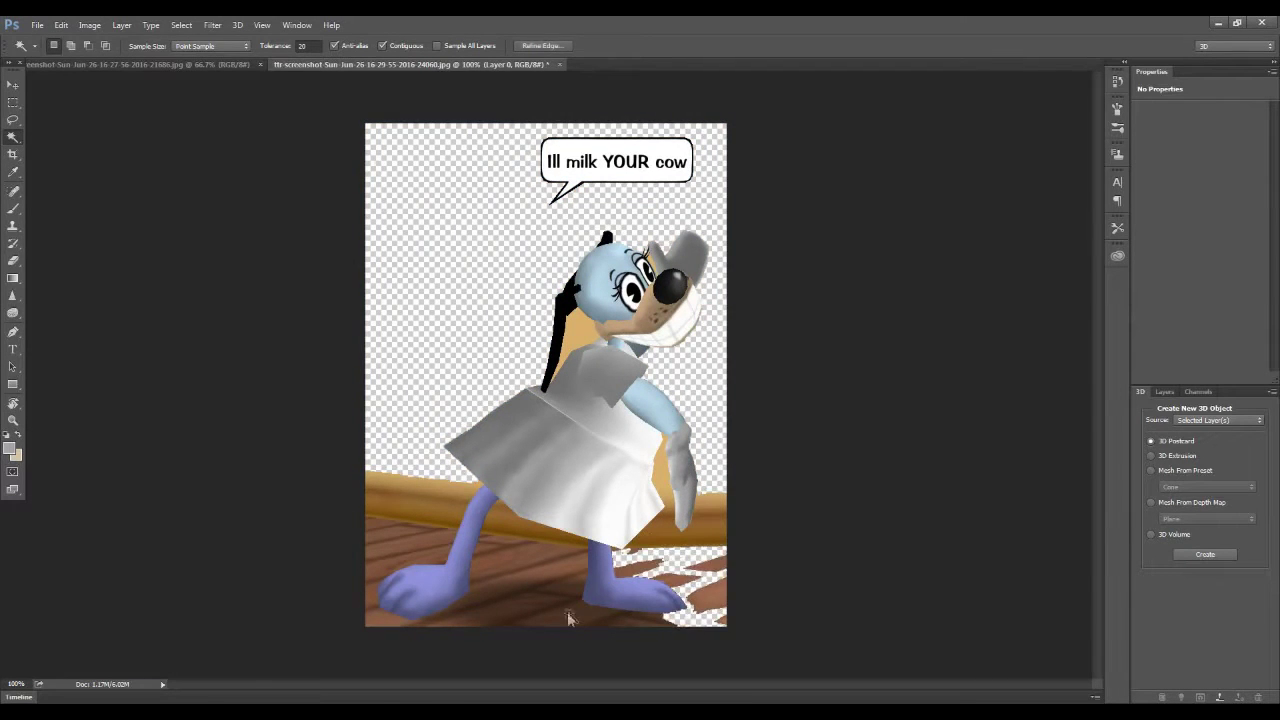
{"action": "key", "text": "Delete"}
{"action": "key", "text": "ctrl+d"}
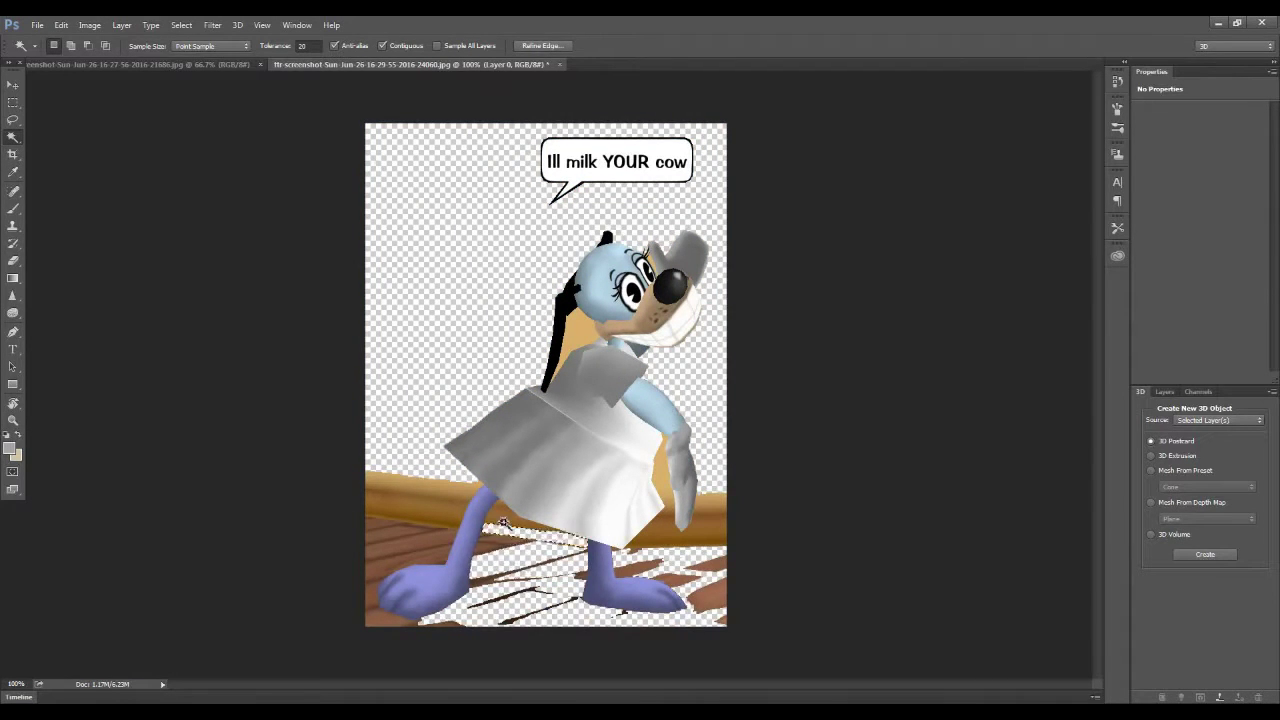
{"action": "left_click", "coordinate": [455, 490]}
{"action": "key", "text": "Delete"}
Select the remaining brown board area with Quick Selection and delete it.
{"action": "left_click", "coordinate": [397, 553]}
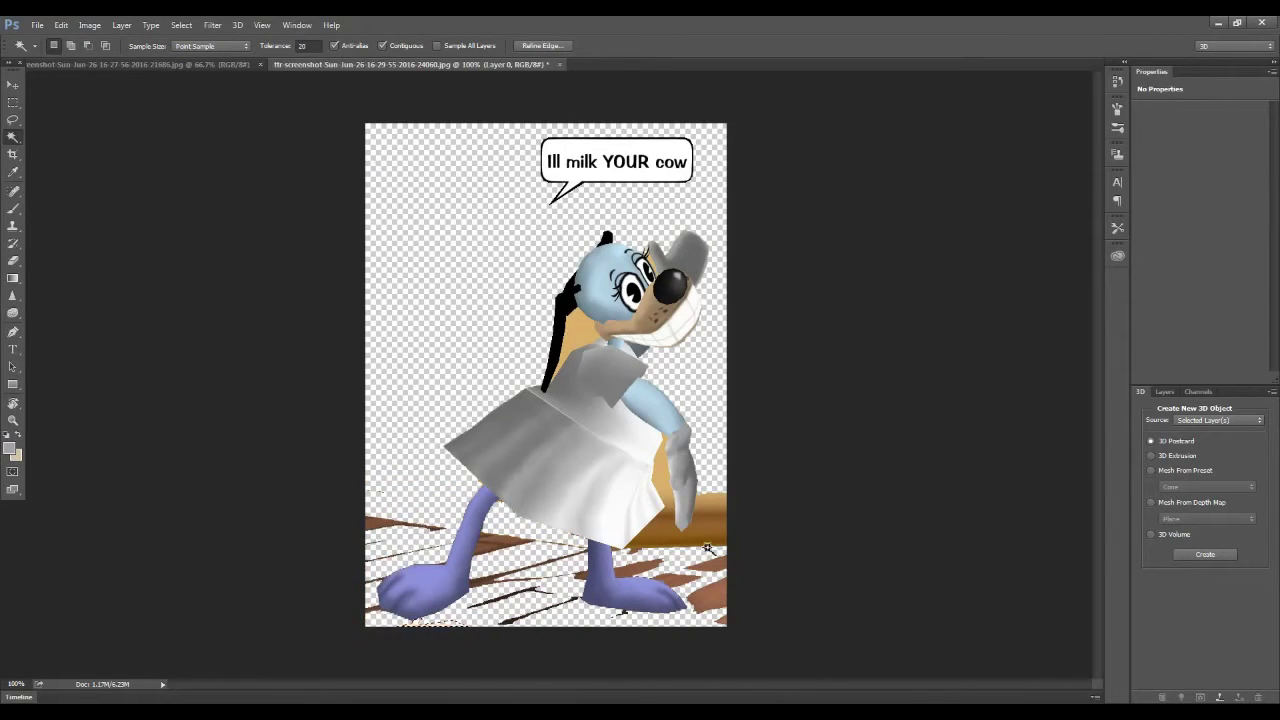
{"action": "right_click", "coordinate": [13, 137]}
{"action": "left_click", "coordinate": [60, 137]}
{"action": "left_click_drag", "start_coordinate": [735, 522], "coordinate": [733, 560]}
{"action": "key", "text": "Delete"}
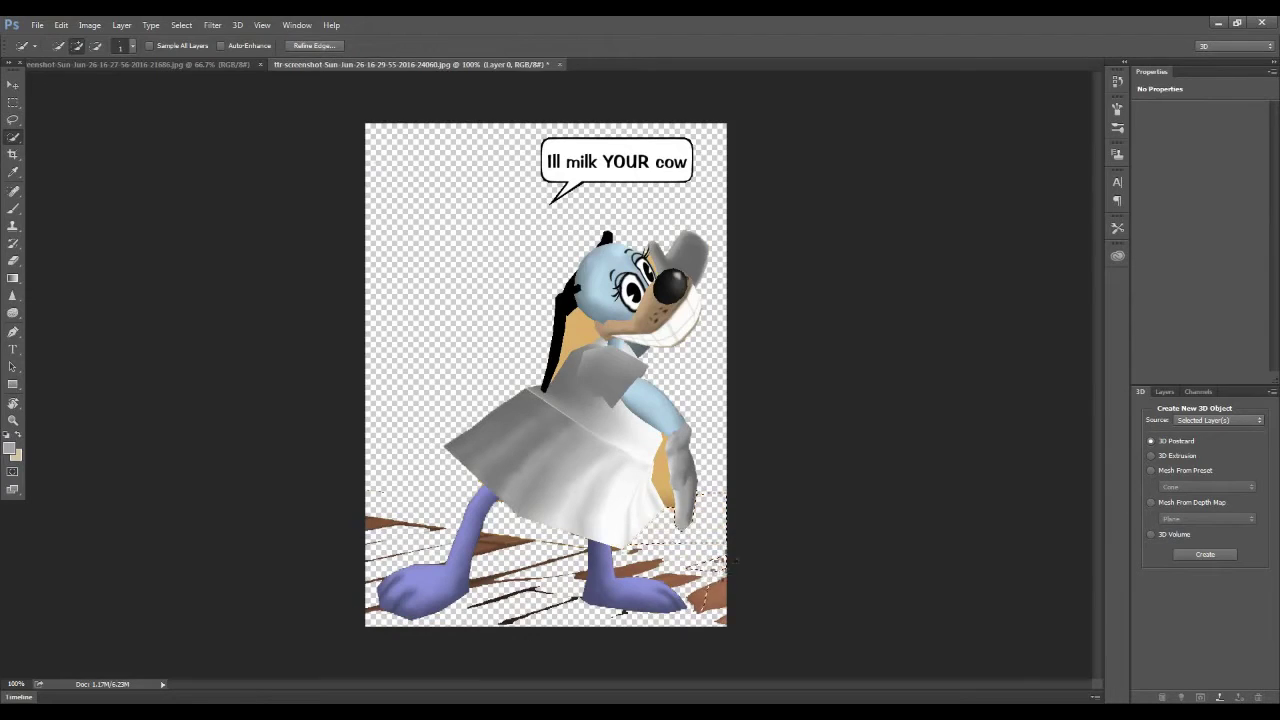
Select the transparent area around the figure with the Magic Wand.
{"action": "scroll", "coordinate": [716, 453], "scroll_direction": "up", "scroll_amount": 3}
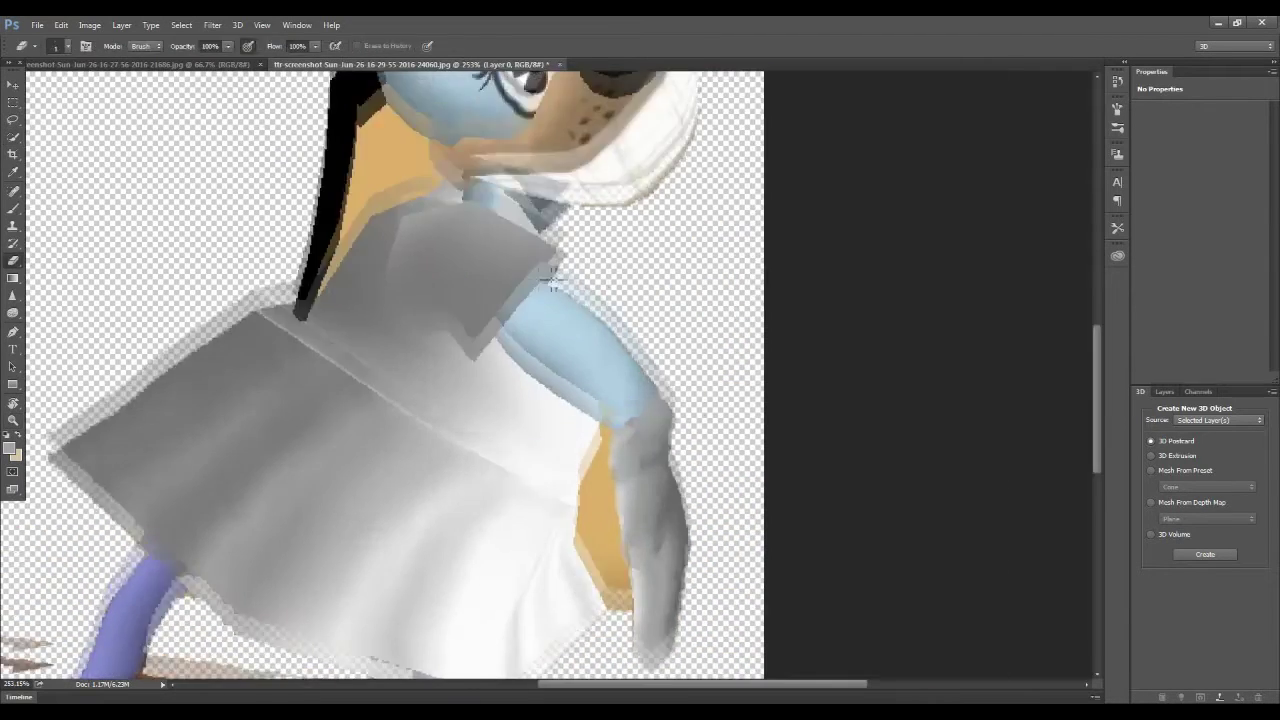
{"action": "right_click", "coordinate": [13, 137]}
{"action": "left_click", "coordinate": [60, 152]}
{"action": "left_click", "coordinate": [735, 440]}
Zoom in close on the eyelashes and switch to the Eraser.
{"action": "scroll", "coordinate": [735, 440], "scroll_direction": "down", "scroll_amount": 2}
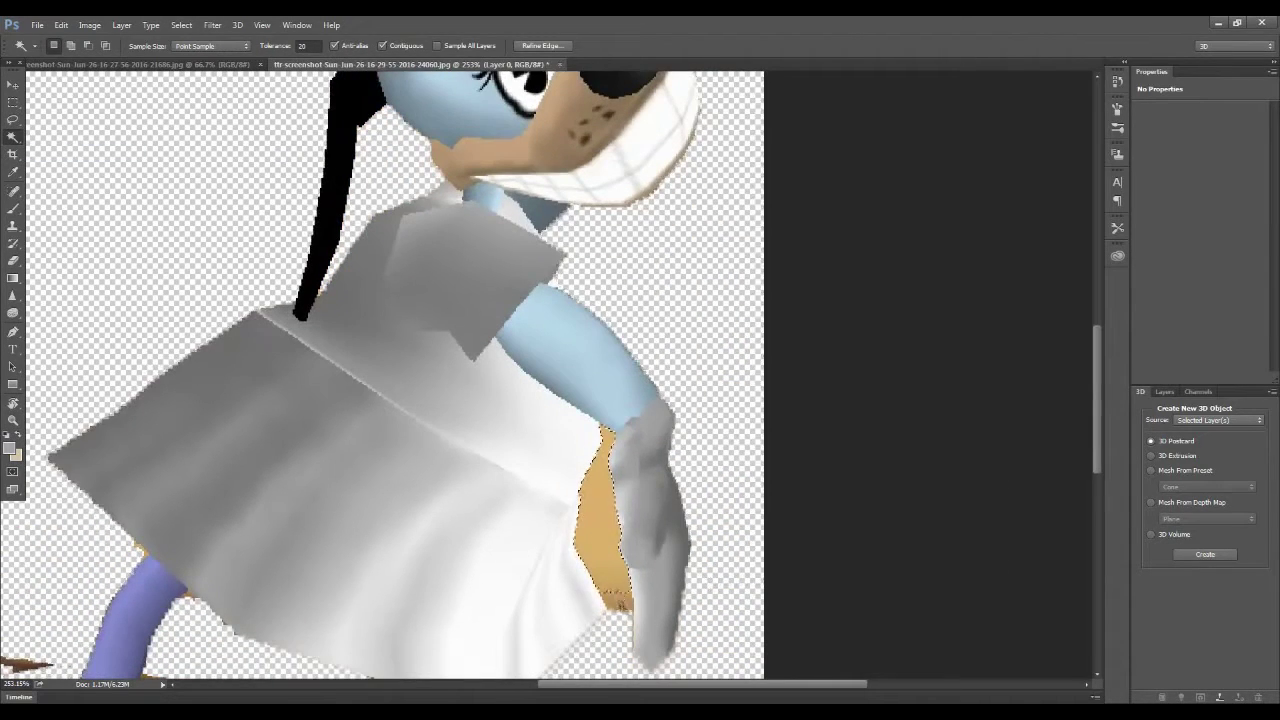
{"action": "scroll", "coordinate": [720, 600], "scroll_direction": "up", "scroll_amount": 5}
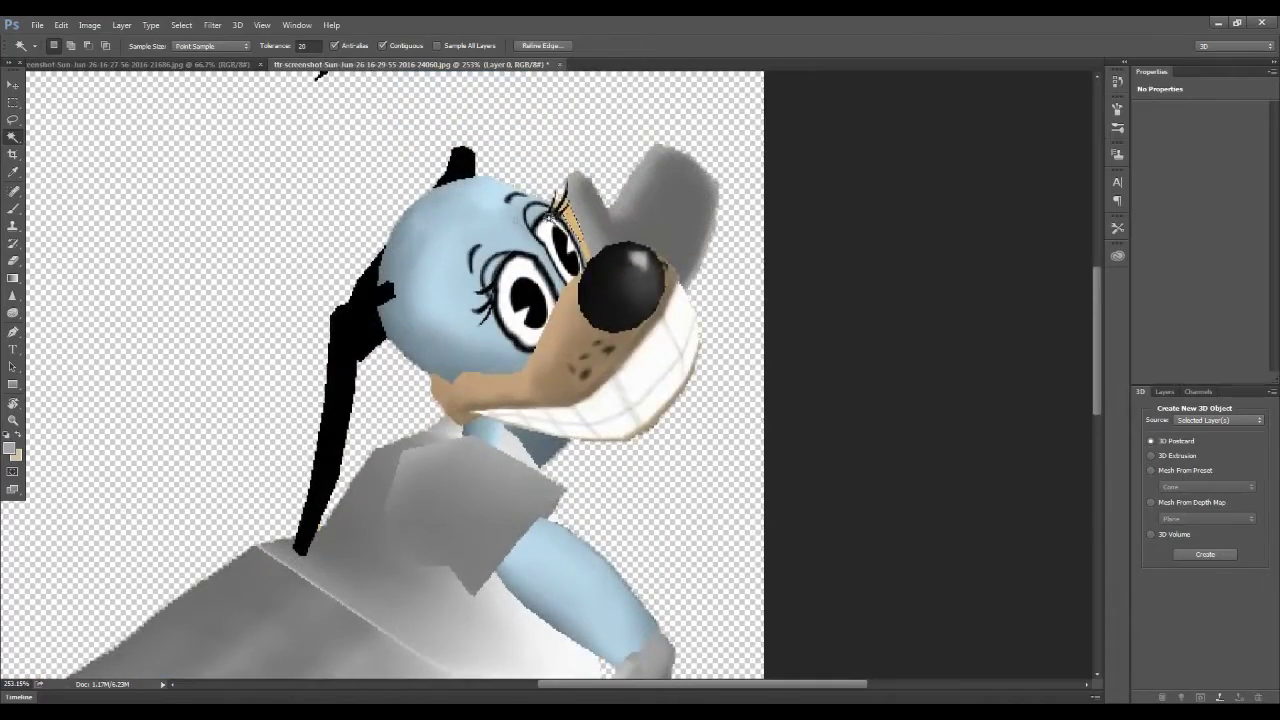
{"action": "scroll", "coordinate": [578, 385], "scroll_direction": "up", "scroll_amount": 3}
{"action": "scroll", "coordinate": [578, 385], "scroll_direction": "up", "scroll_amount": 2}
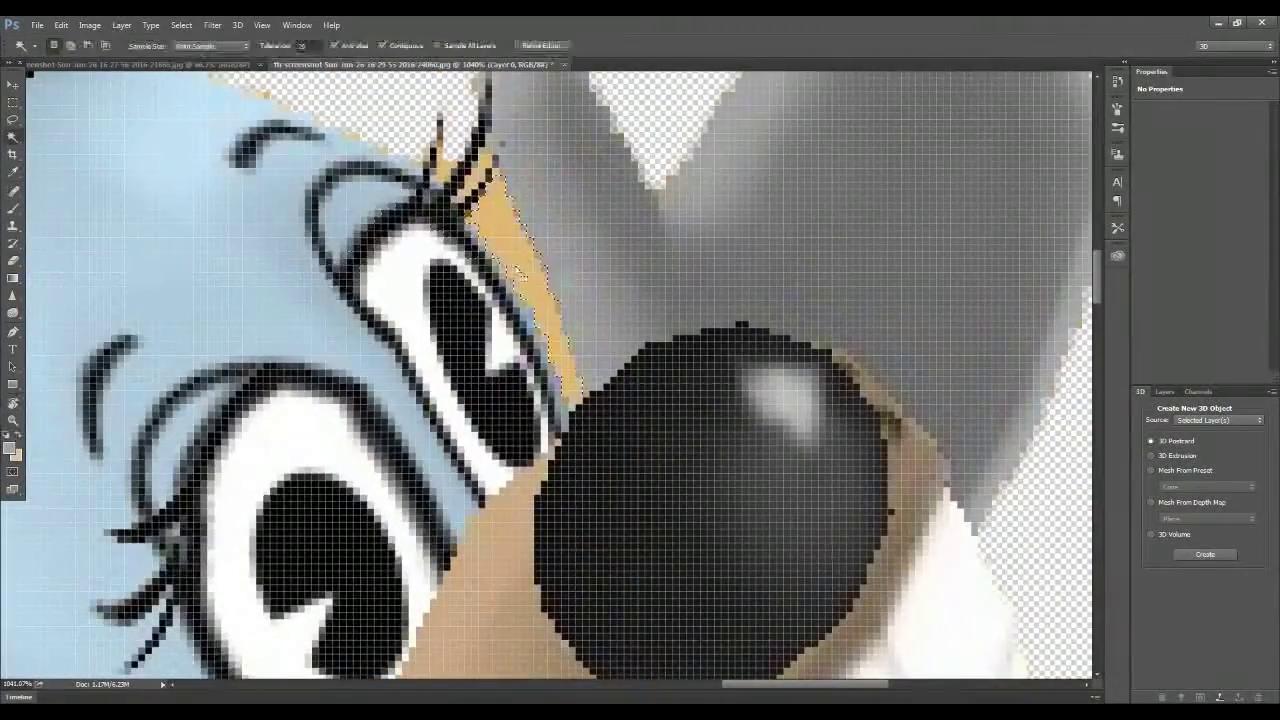
{"action": "key", "text": "z"}
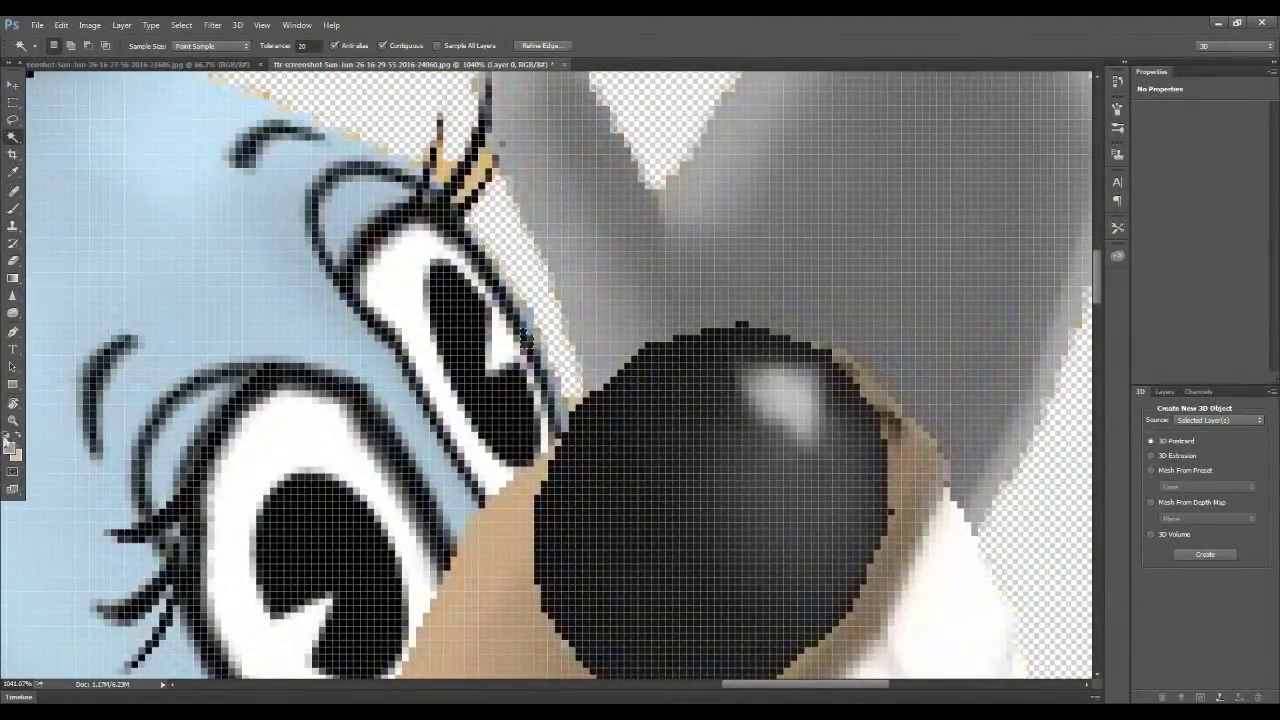
{"action": "scroll", "coordinate": [540, 177], "scroll_direction": "up", "scroll_amount": 3}
{"action": "key", "text": "e"}
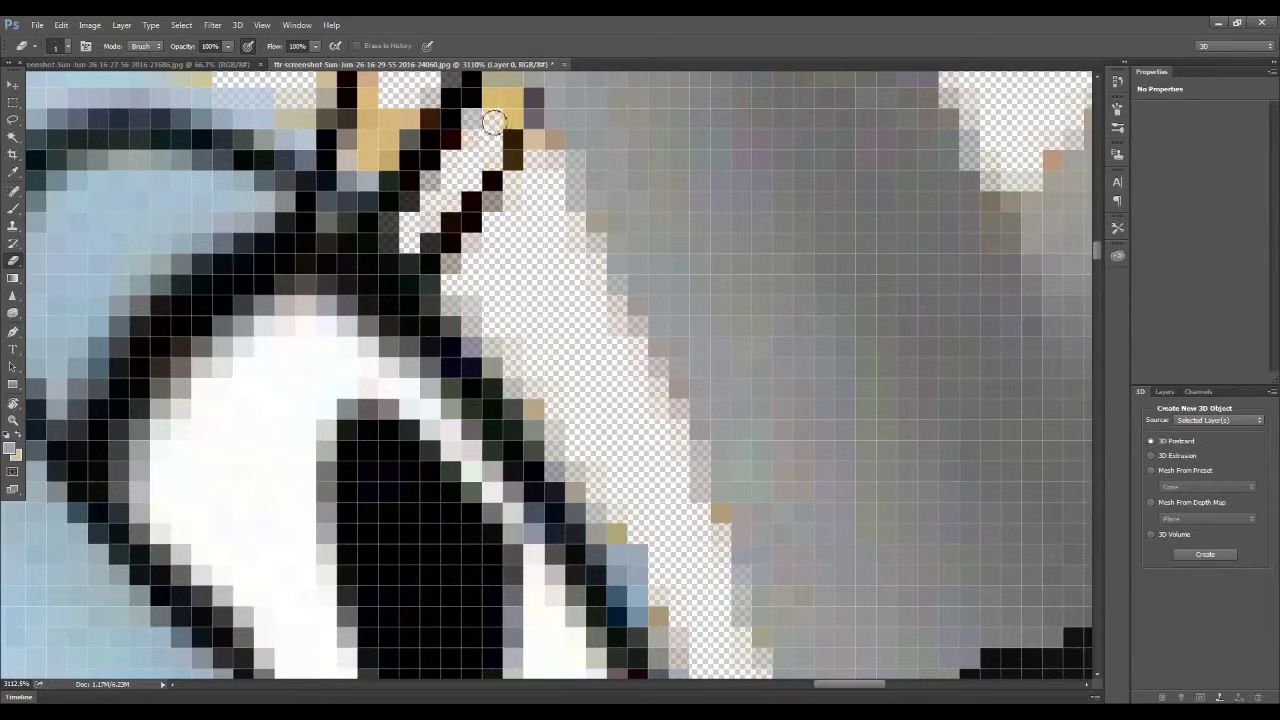
Redraw the broken left eyelash with black pixels using the Pencil.
{"action": "scroll", "coordinate": [540, 290], "scroll_direction": "up", "scroll_amount": 2}
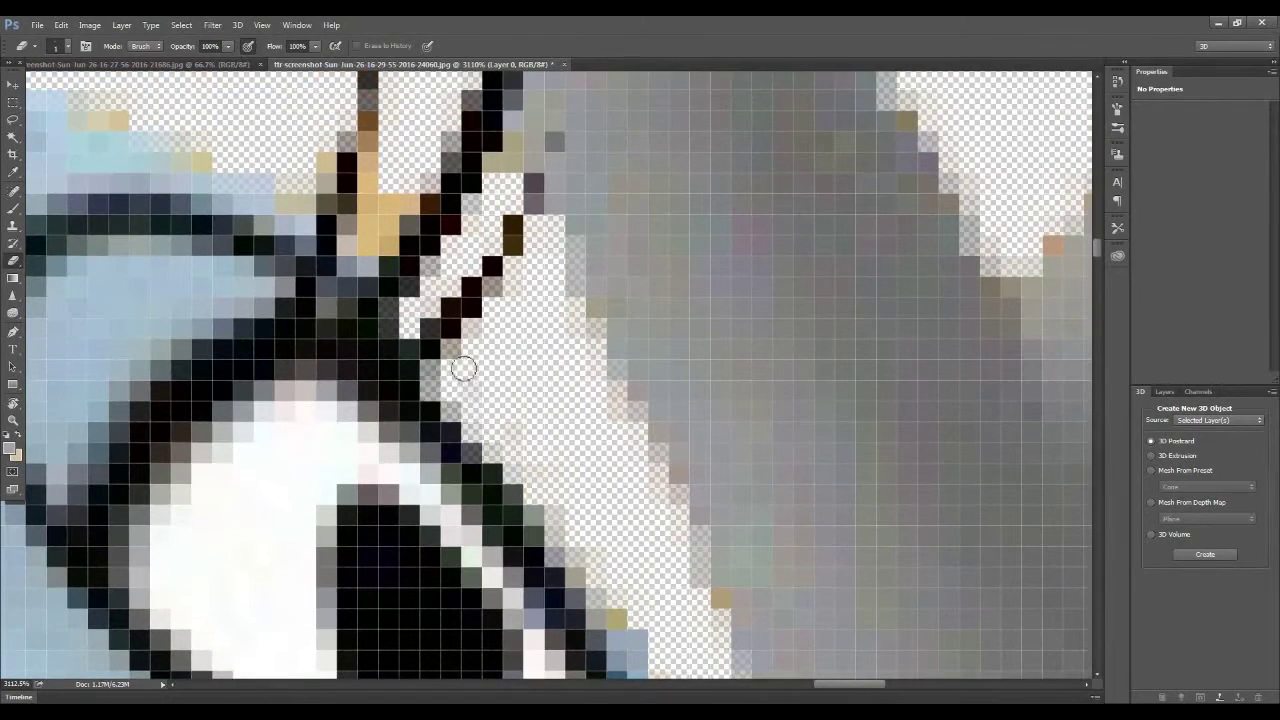
{"action": "scroll", "coordinate": [423, 272], "scroll_direction": "up", "scroll_amount": 2}
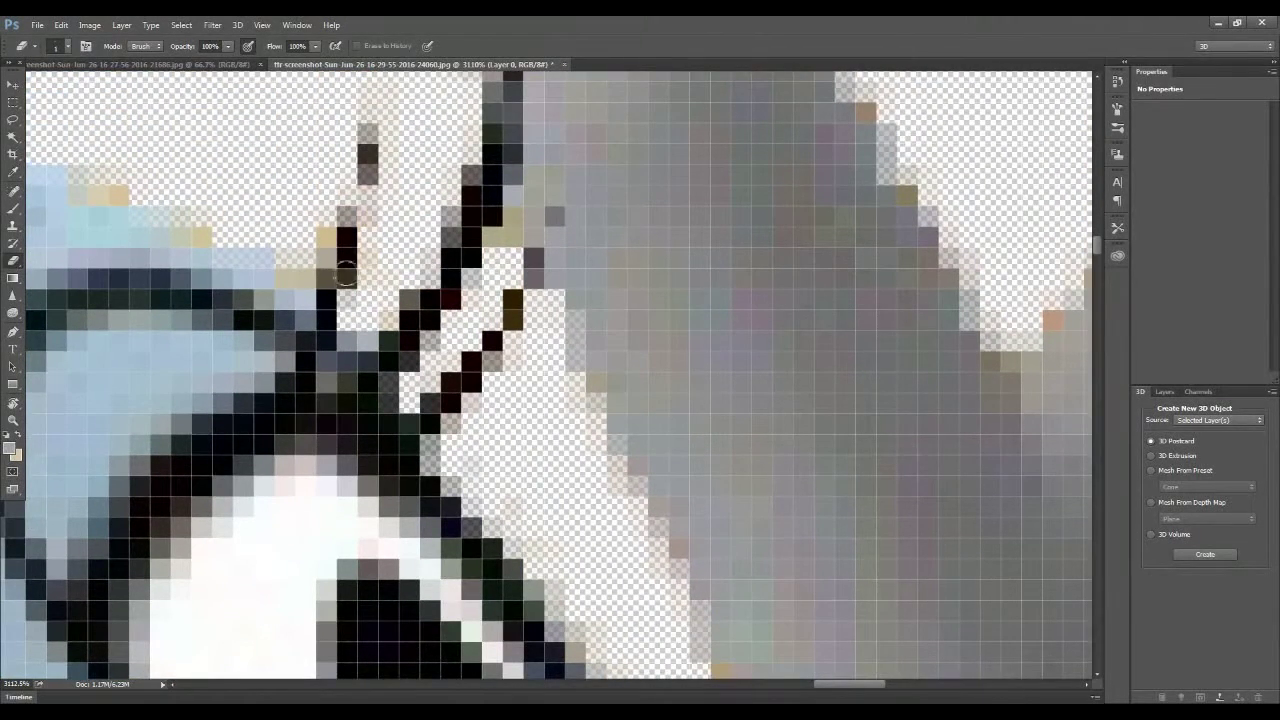
{"action": "right_click", "coordinate": [12, 208]}
{"action": "left_click", "coordinate": [70, 218]}
{"action": "right_click", "coordinate": [12, 208]}
{"action": "left_click", "coordinate": [66, 46]}
{"action": "left_click_drag", "start_coordinate": [326, 290], "coordinate": [368, 155]}
{"action": "key", "text": "w"}
{"action": "key", "text": "b"}
{"action": "left_click", "coordinate": [512, 330]}
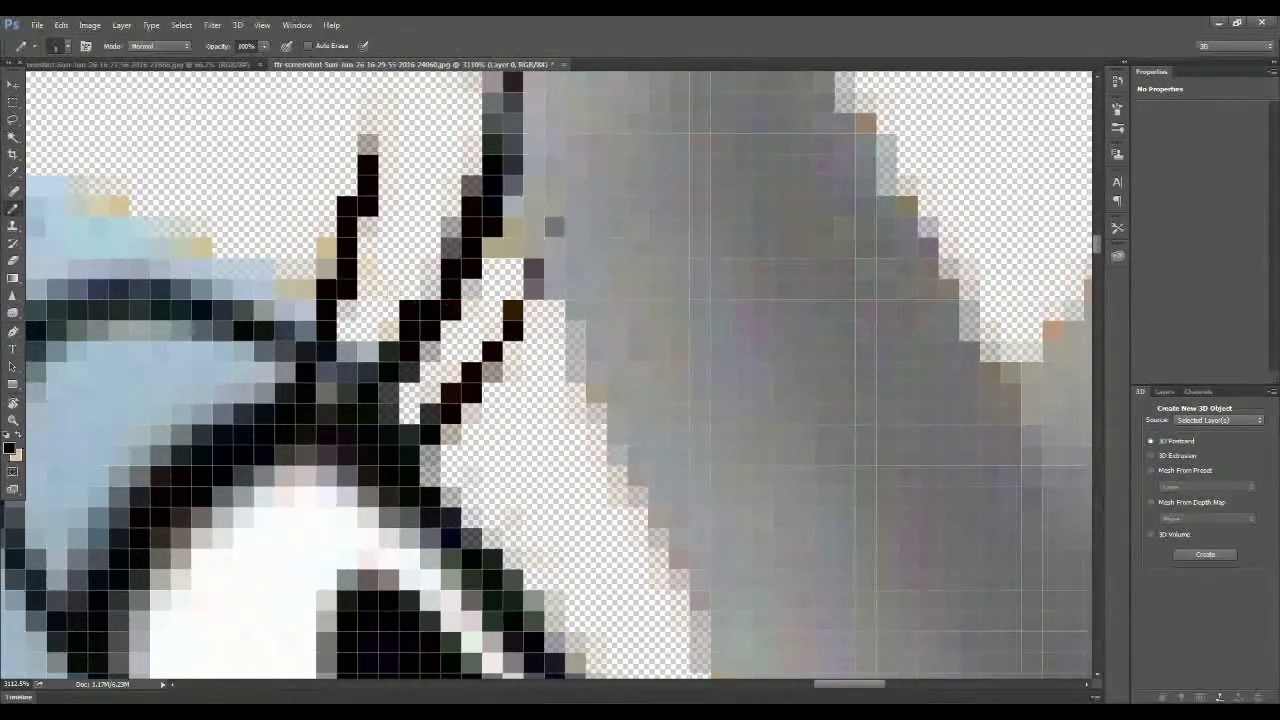
Erase stray tan fringe pixels along the lashes and head outline.
{"action": "scroll", "coordinate": [430, 300], "scroll_direction": "up", "scroll_amount": 1}
{"action": "key", "text": "e"}
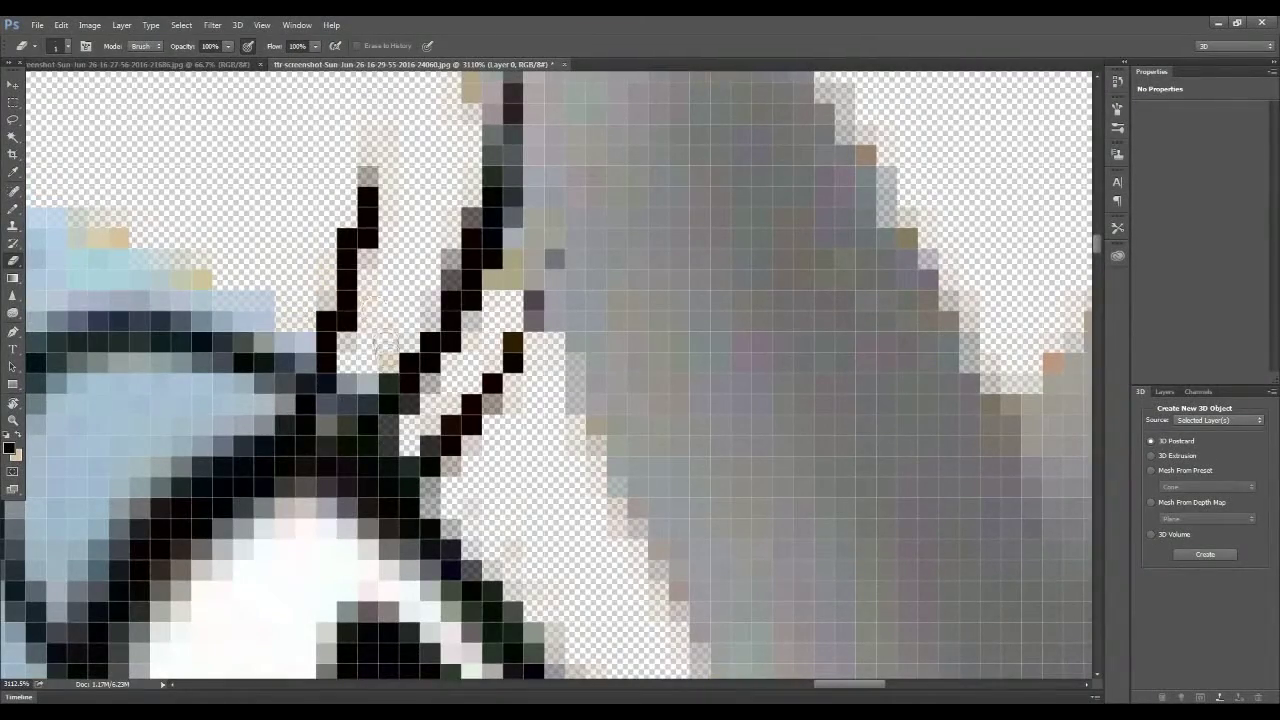
{"action": "scroll", "coordinate": [385, 330], "scroll_direction": "up", "scroll_amount": 3}
{"action": "scroll", "coordinate": [500, 250], "scroll_direction": "up", "scroll_amount": 2}
{"action": "scroll", "coordinate": [586, 120], "scroll_direction": "down", "scroll_amount": 1}
{"action": "scroll", "coordinate": [508, 423], "scroll_direction": "down", "scroll_amount": 2}
{"action": "scroll", "coordinate": [894, 257], "scroll_direction": "up", "scroll_amount": 2}
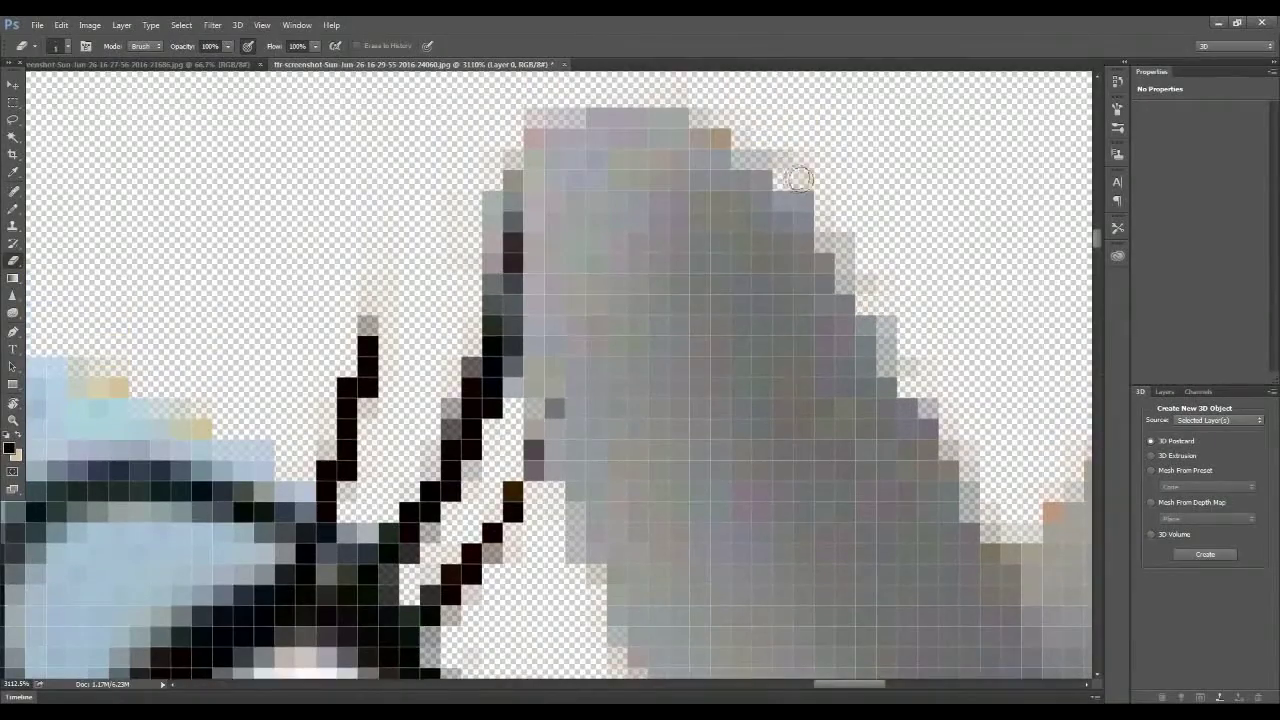
{"action": "left_click_drag", "start_coordinate": [838, 688], "coordinate": [815, 688]}
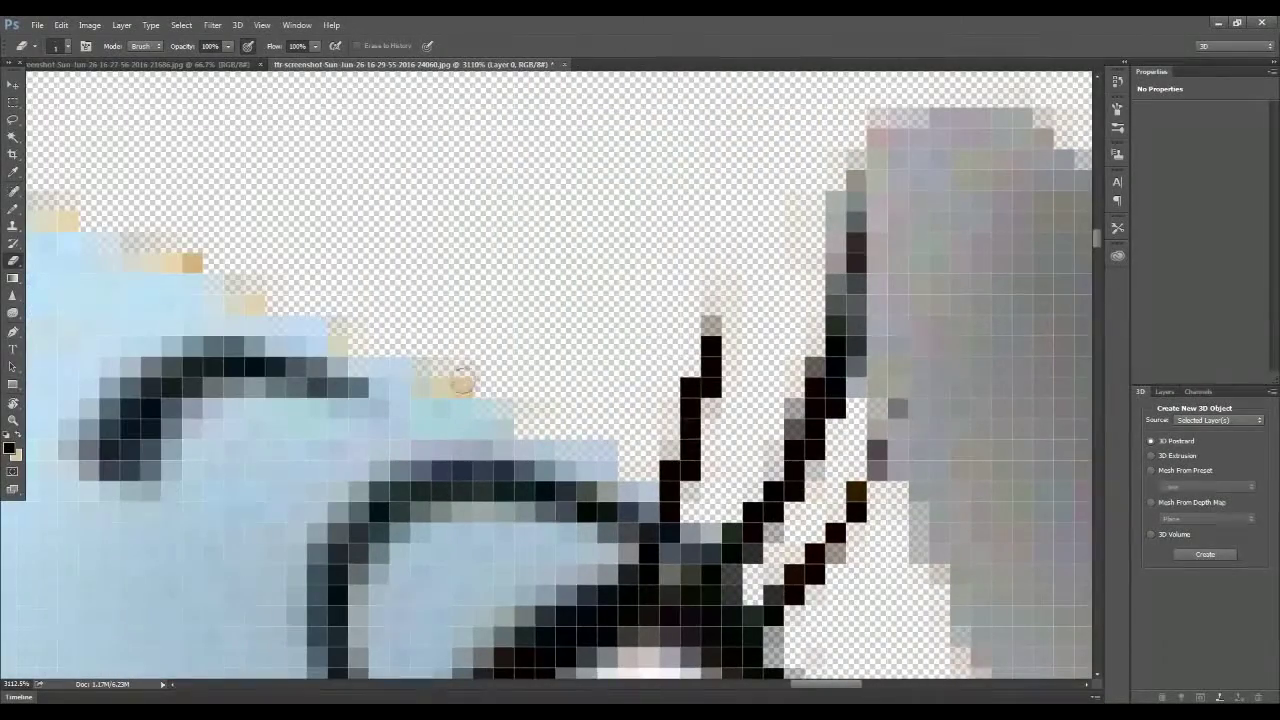
{"action": "scroll", "coordinate": [590, 630], "scroll_direction": "left", "scroll_amount": 5}
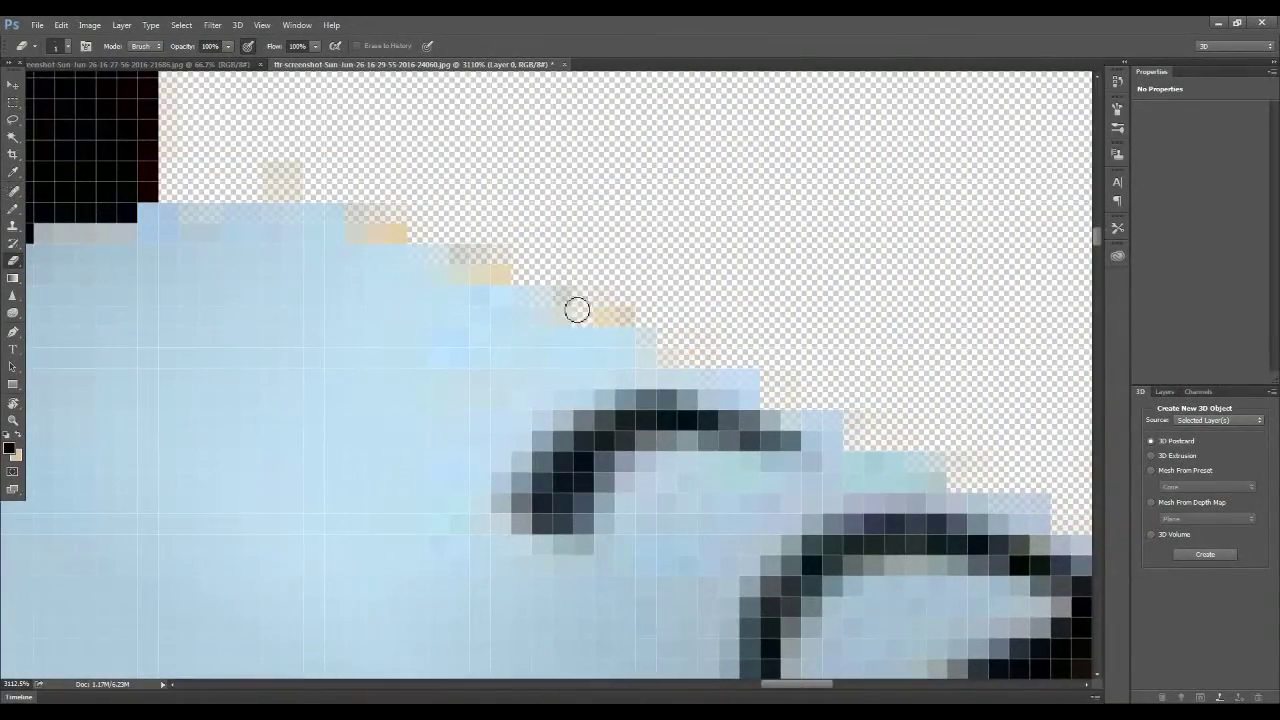
{"action": "scroll", "coordinate": [577, 310], "scroll_direction": "up", "scroll_amount": 1}
{"action": "scroll", "coordinate": [397, 265], "scroll_direction": "up", "scroll_amount": 1}
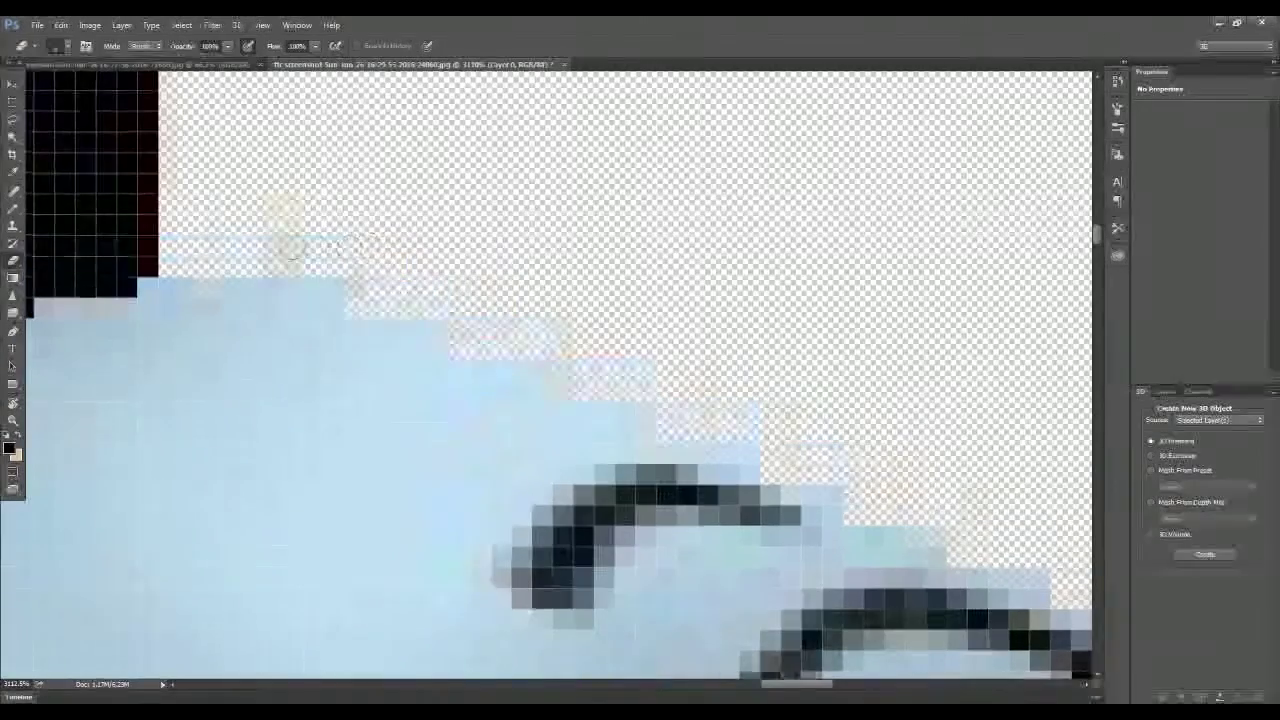
{"action": "scroll", "coordinate": [580, 480], "scroll_direction": "up", "scroll_amount": 5}
{"action": "left_click_drag", "start_coordinate": [771, 689], "coordinate": [720, 689]}
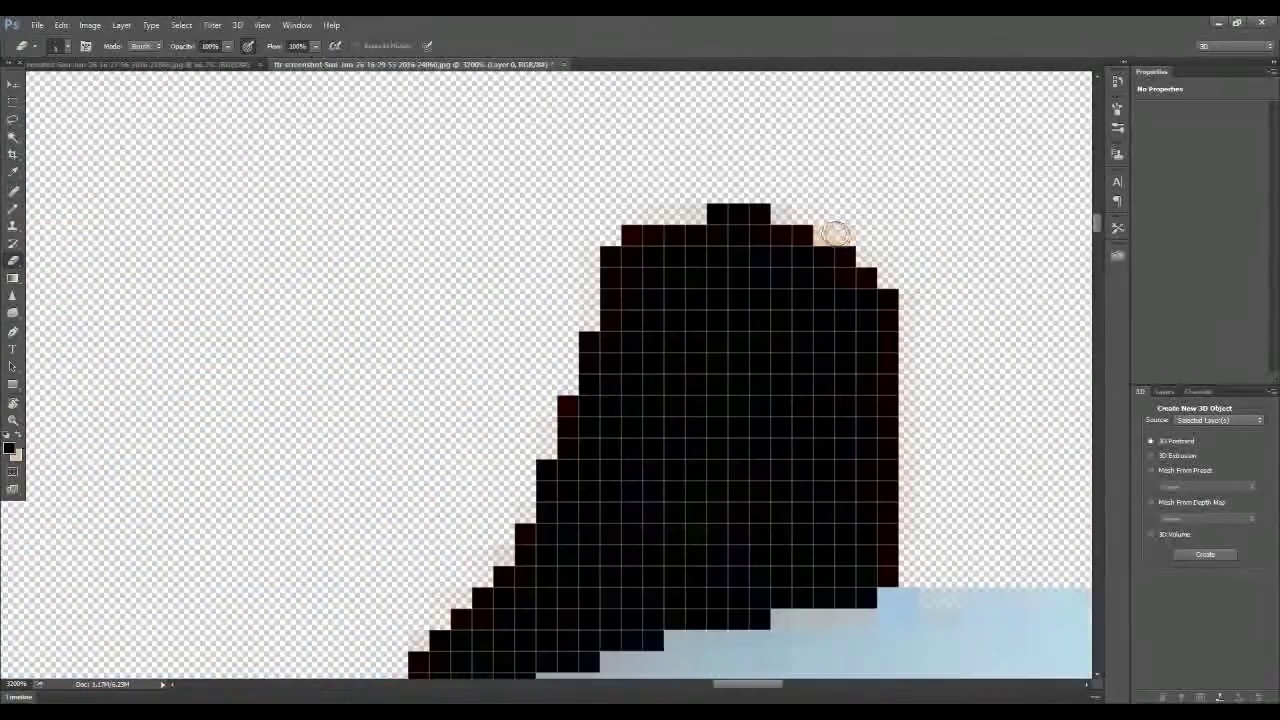
Erase the grey fringe pixels along the lower edge of the shape.
{"action": "scroll", "coordinate": [432, 485], "scroll_direction": "down", "scroll_amount": 3}
{"action": "scroll", "coordinate": [528, 470], "scroll_direction": "down", "scroll_amount": 2}
{"action": "scroll", "coordinate": [520, 413], "scroll_direction": "down", "scroll_amount": 2}
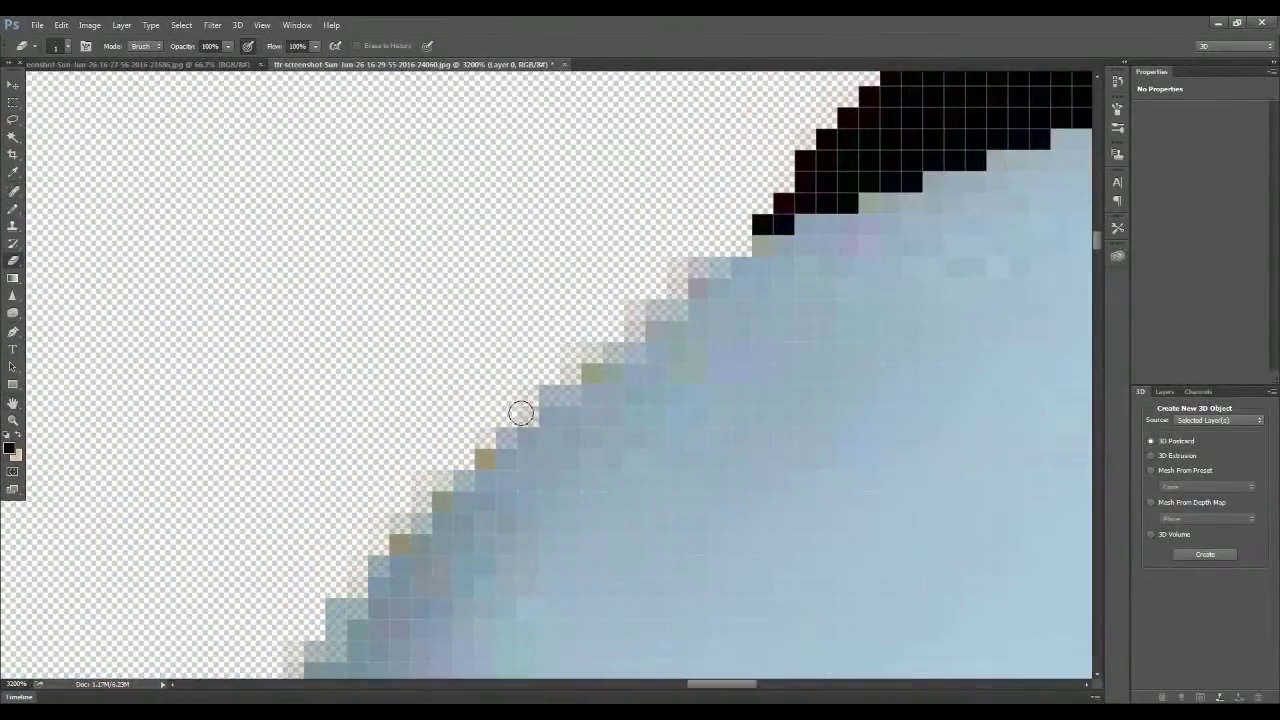
{"action": "scroll", "coordinate": [396, 542], "scroll_direction": "down", "scroll_amount": 3}
{"action": "scroll", "coordinate": [586, 277], "scroll_direction": "down", "scroll_amount": 2}
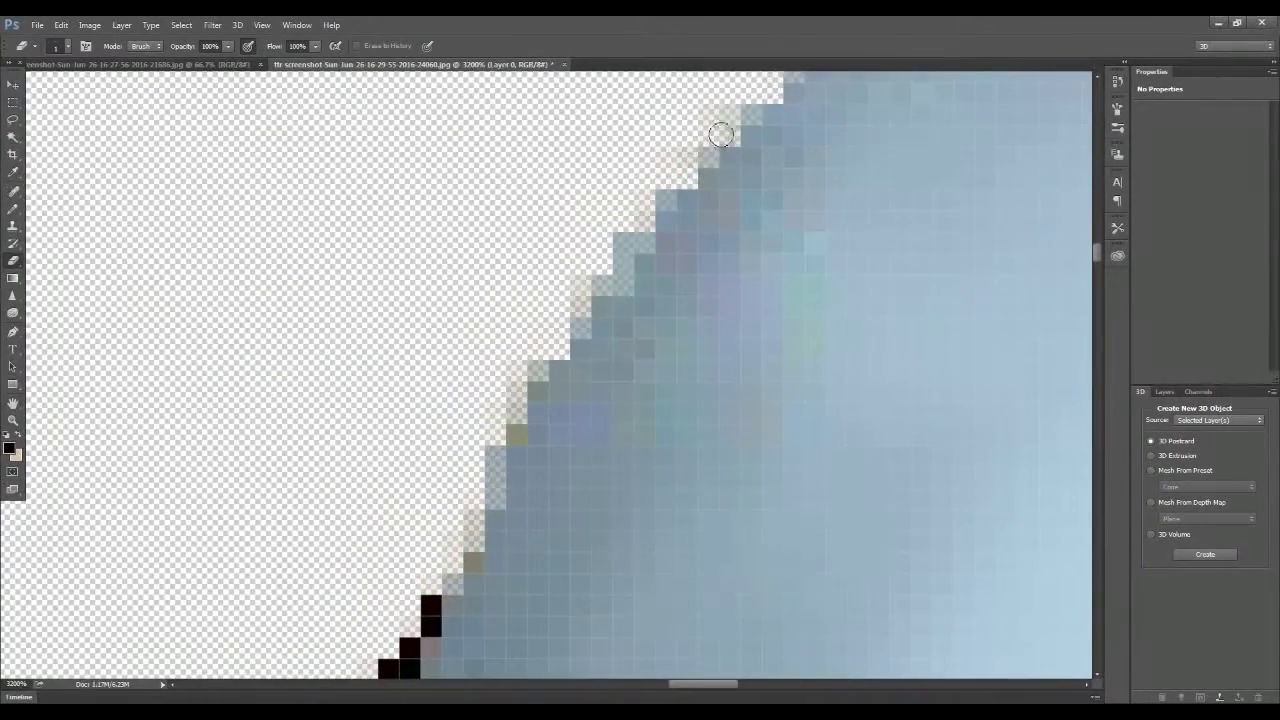
{"action": "scroll", "coordinate": [462, 470], "scroll_direction": "down", "scroll_amount": 3}
{"action": "scroll", "coordinate": [490, 425], "scroll_direction": "down", "scroll_amount": 3}
{"action": "scroll", "coordinate": [490, 425], "scroll_direction": "left", "scroll_amount": 2}
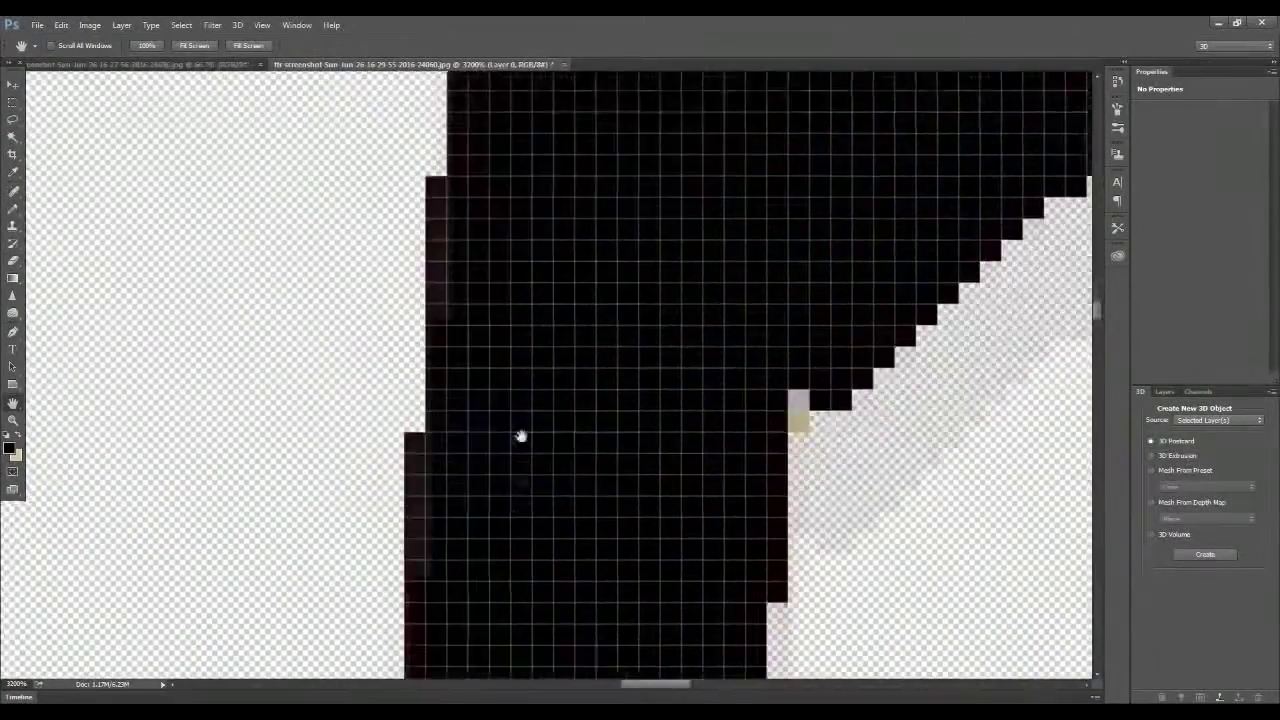
{"action": "scroll", "coordinate": [535, 470], "scroll_direction": "down", "scroll_amount": 2}
{"action": "scroll", "coordinate": [548, 510], "scroll_direction": "down", "scroll_amount": 2}
{"action": "scroll", "coordinate": [514, 437], "scroll_direction": "down", "scroll_amount": 3}
{"action": "scroll", "coordinate": [457, 437], "scroll_direction": "down", "scroll_amount": 2}
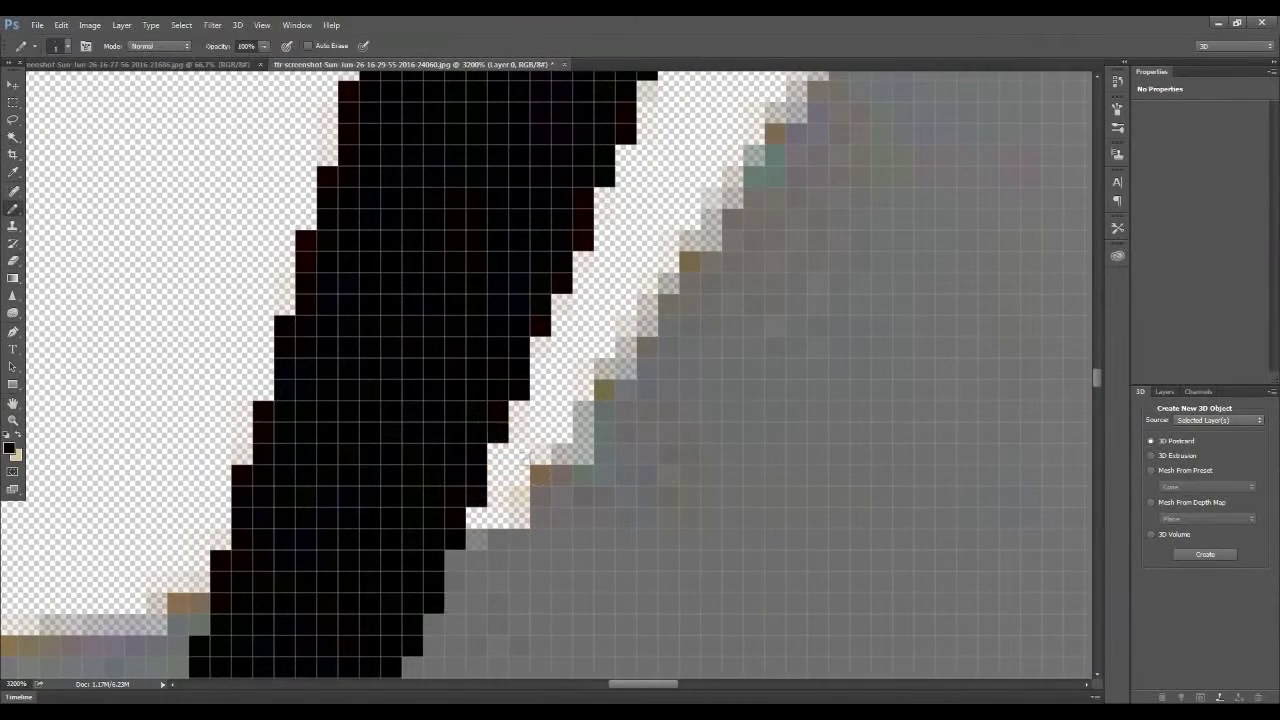
{"action": "left_click_drag", "start_coordinate": [492, 500], "coordinate": [597, 386]}
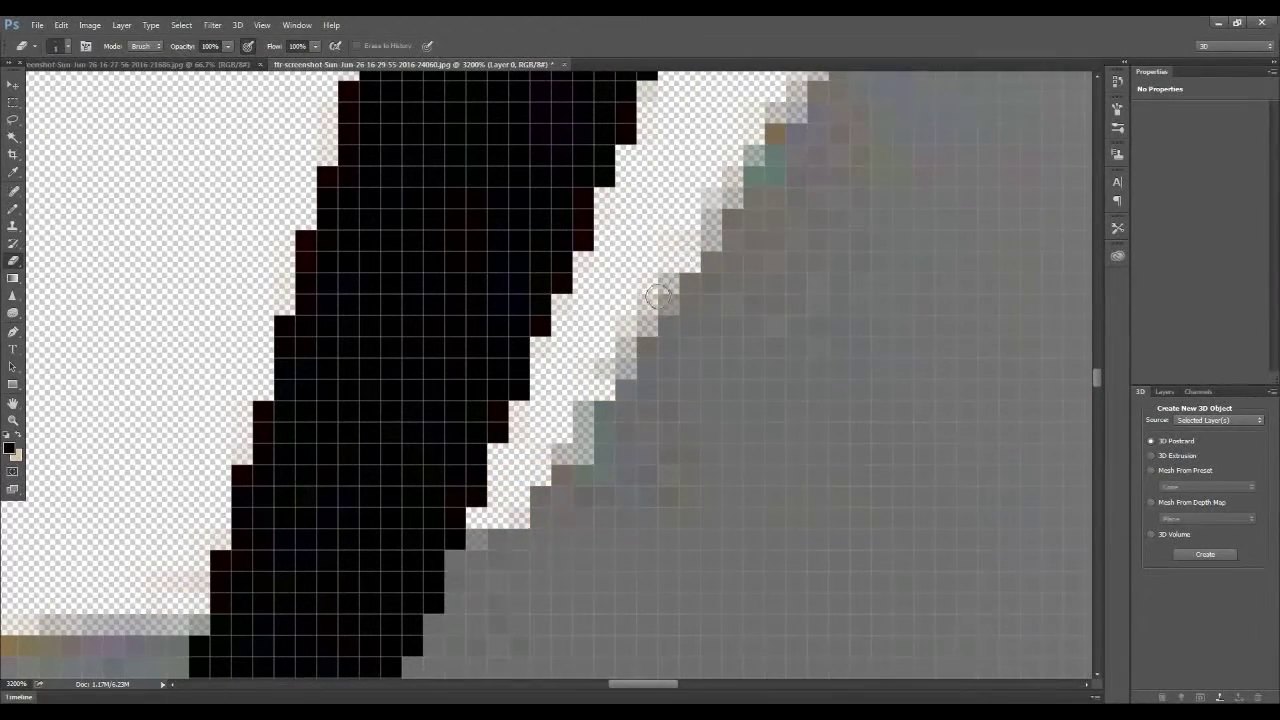
Erase orange and grey fringe along the ear's edge, then zoom out to the character.
{"action": "scroll", "coordinate": [657, 296], "scroll_direction": "up", "scroll_amount": 2}
{"action": "scroll", "coordinate": [903, 93], "scroll_direction": "up", "scroll_amount": 1}
{"action": "scroll", "coordinate": [440, 375], "scroll_direction": "down", "scroll_amount": 3}
{"action": "scroll", "coordinate": [440, 375], "scroll_direction": "up", "scroll_amount": 1}
{"action": "scroll", "coordinate": [440, 375], "scroll_direction": "up", "scroll_amount": 1}
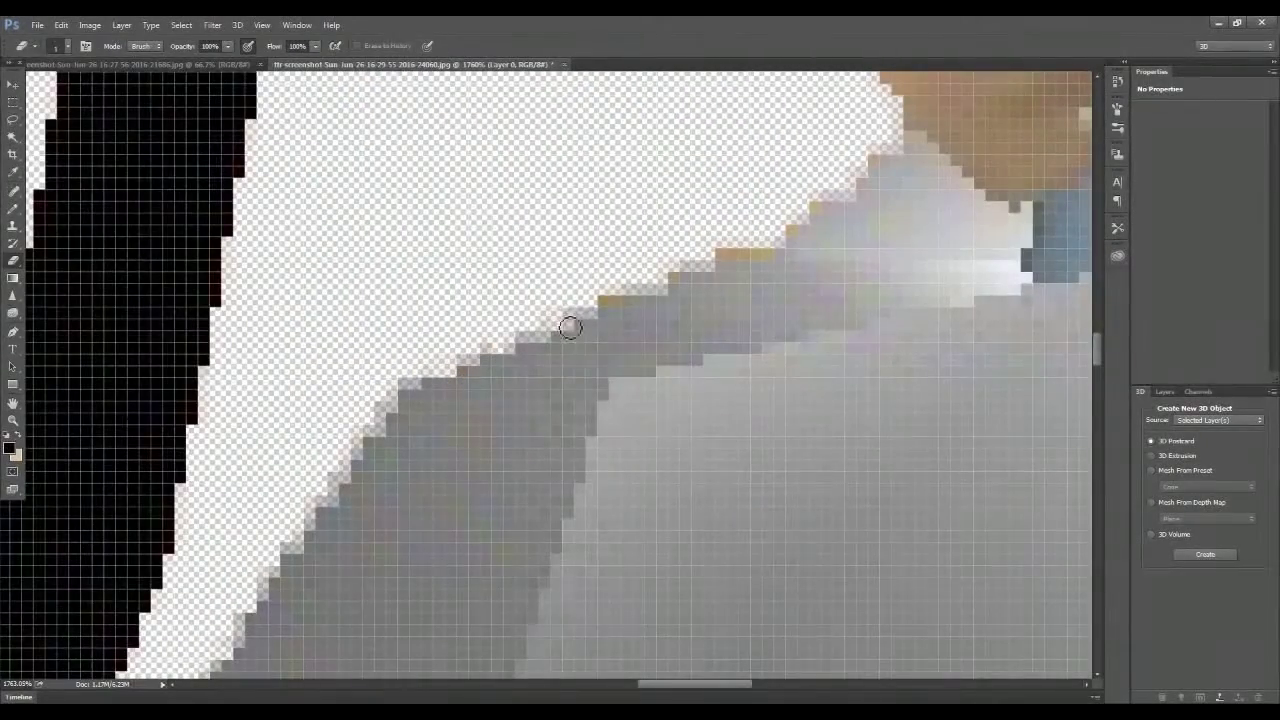
{"action": "mouse_move", "coordinate": [675, 279]}
{"action": "left_mouse_down"}
{"action": "mouse_move", "coordinate": [766, 257]}
{"action": "mouse_move", "coordinate": [794, 235]}
{"action": "left_mouse_up"}
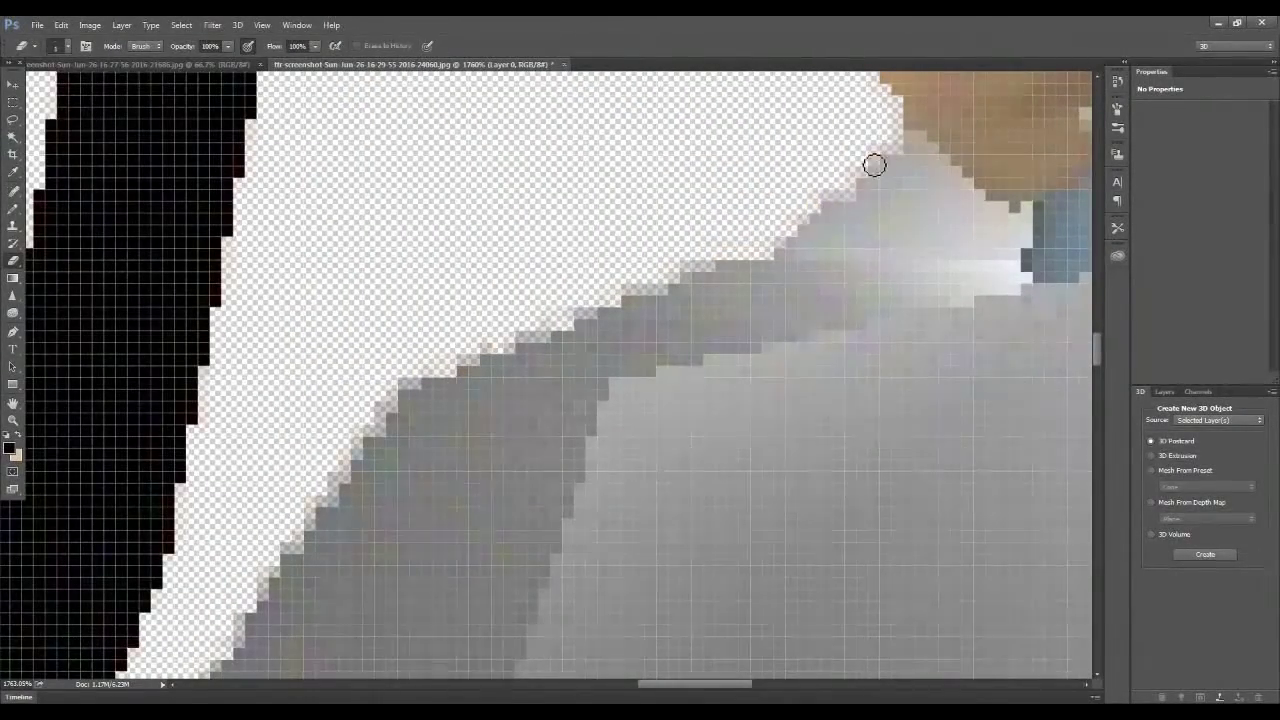
{"action": "key", "text": "z"}
{"action": "left_click_drag", "start_coordinate": [875, 163], "coordinate": [712, 271]}
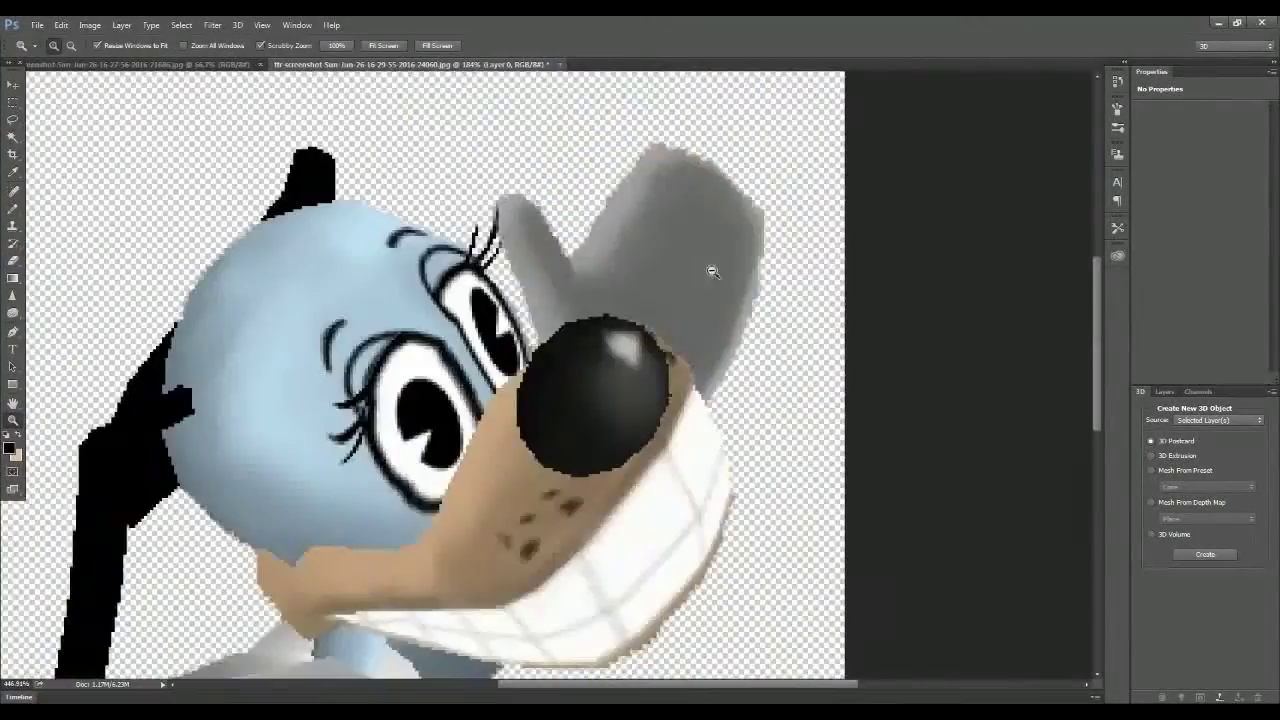
Resize the Eraser and erase the orange pixels along the ear's top edge.
{"action": "scroll", "coordinate": [712, 271], "scroll_direction": "up", "scroll_amount": 5}
{"action": "key", "text": "e"}
{"action": "scroll", "coordinate": [234, 437], "scroll_direction": "down", "scroll_amount": 5}
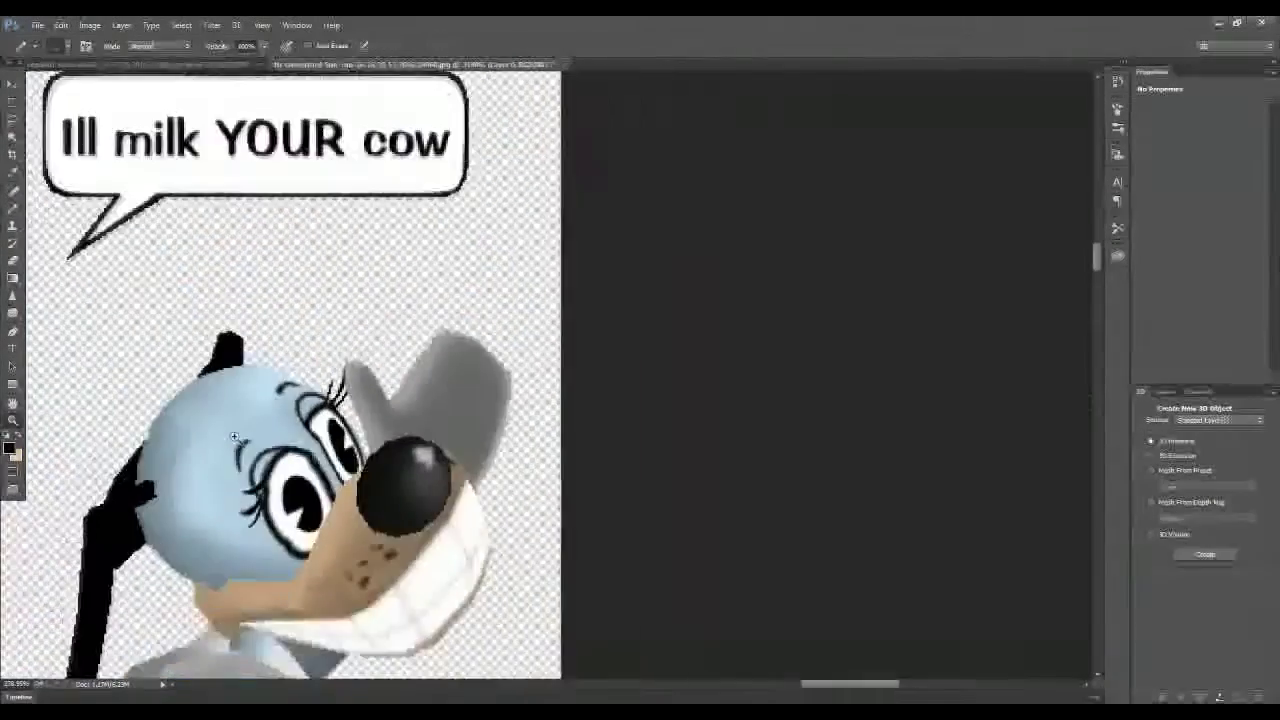
{"action": "scroll", "coordinate": [321, 584], "scroll_direction": "up", "scroll_amount": 5}
{"action": "scroll", "coordinate": [431, 523], "scroll_direction": "up", "scroll_amount": 5}
{"action": "scroll", "coordinate": [421, 468], "scroll_direction": "down", "scroll_amount": 1}
{"action": "mouse_move", "coordinate": [540, 260]}
{"action": "left_mouse_down"}
{"action": "mouse_move", "coordinate": [623, 323]}
{"action": "mouse_move", "coordinate": [760, 224]}
{"action": "left_mouse_up"}
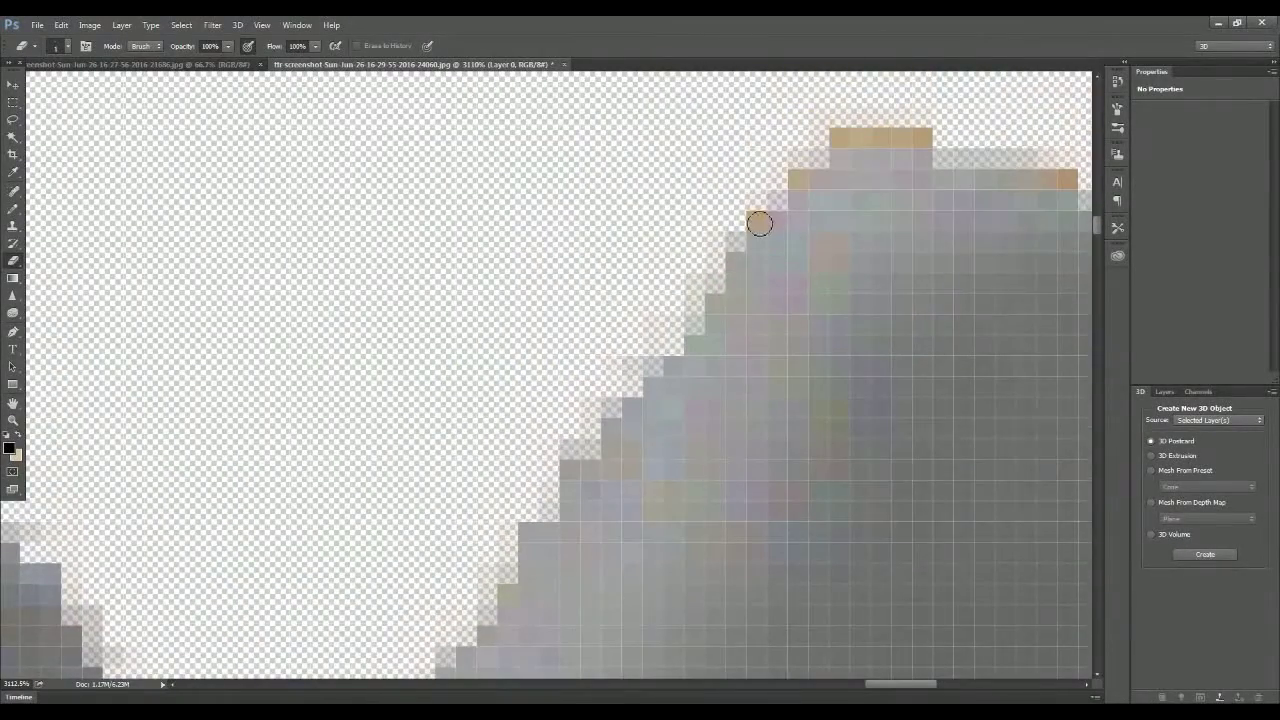
{"action": "scroll", "coordinate": [497, 588], "scroll_direction": "right", "scroll_amount": 5}
{"action": "left_click", "coordinate": [66, 46]}
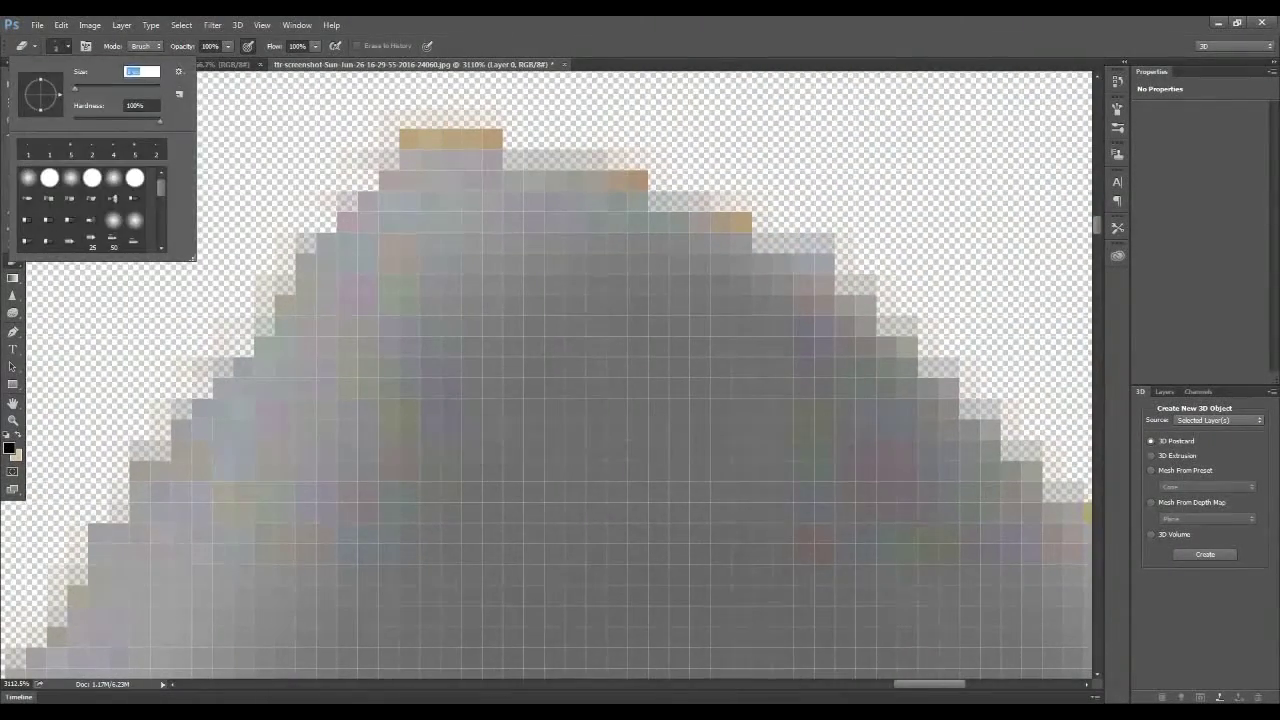
{"action": "key", "text": "Return"}
{"action": "left_click_drag", "start_coordinate": [400, 140], "coordinate": [505, 140]}
{"action": "left_click_drag", "start_coordinate": [590, 180], "coordinate": [708, 142]}
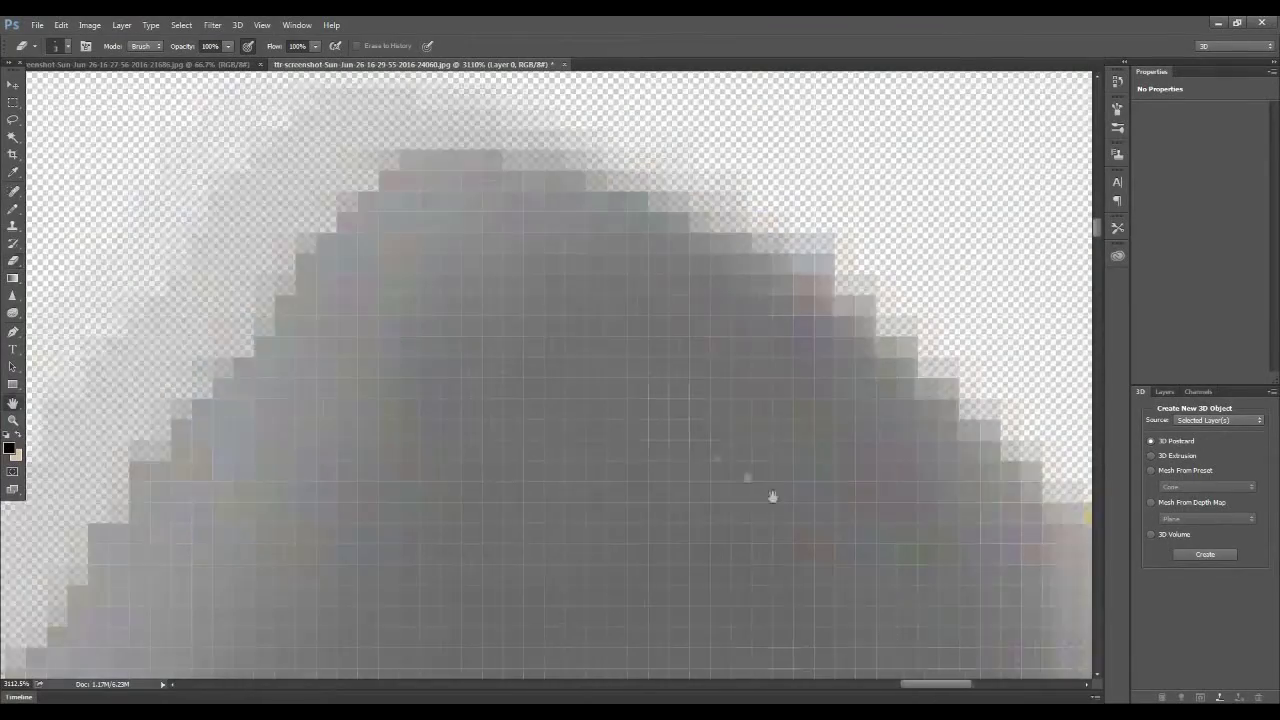
Erase the fringe down the ear's right edge and zoom to check the result.
{"action": "scroll", "coordinate": [752, 178], "scroll_direction": "right", "scroll_amount": 4}
{"action": "left_click_drag", "start_coordinate": [730, 190], "coordinate": [718, 535]}
{"action": "scroll", "coordinate": [690, 512], "scroll_direction": "down", "scroll_amount": 5}
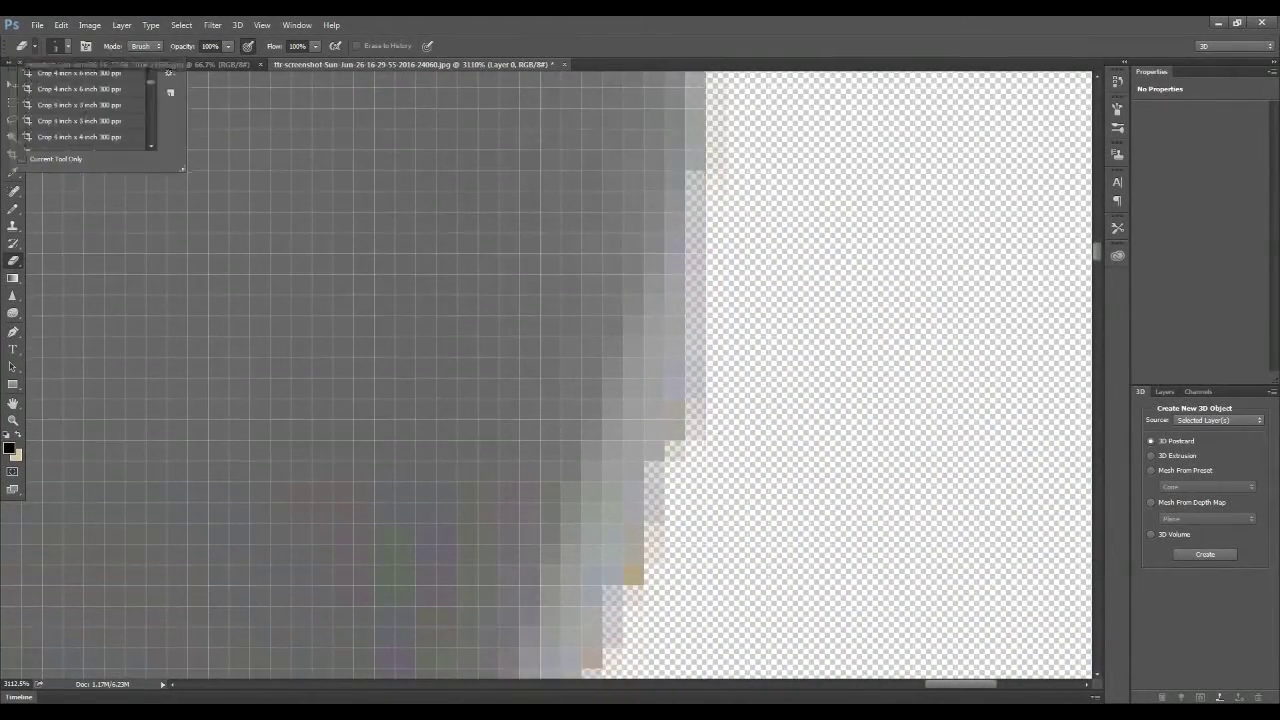
{"action": "scroll", "coordinate": [593, 468], "scroll_direction": "down", "scroll_amount": 5}
{"action": "scroll", "coordinate": [593, 468], "scroll_direction": "down", "scroll_amount": 4}
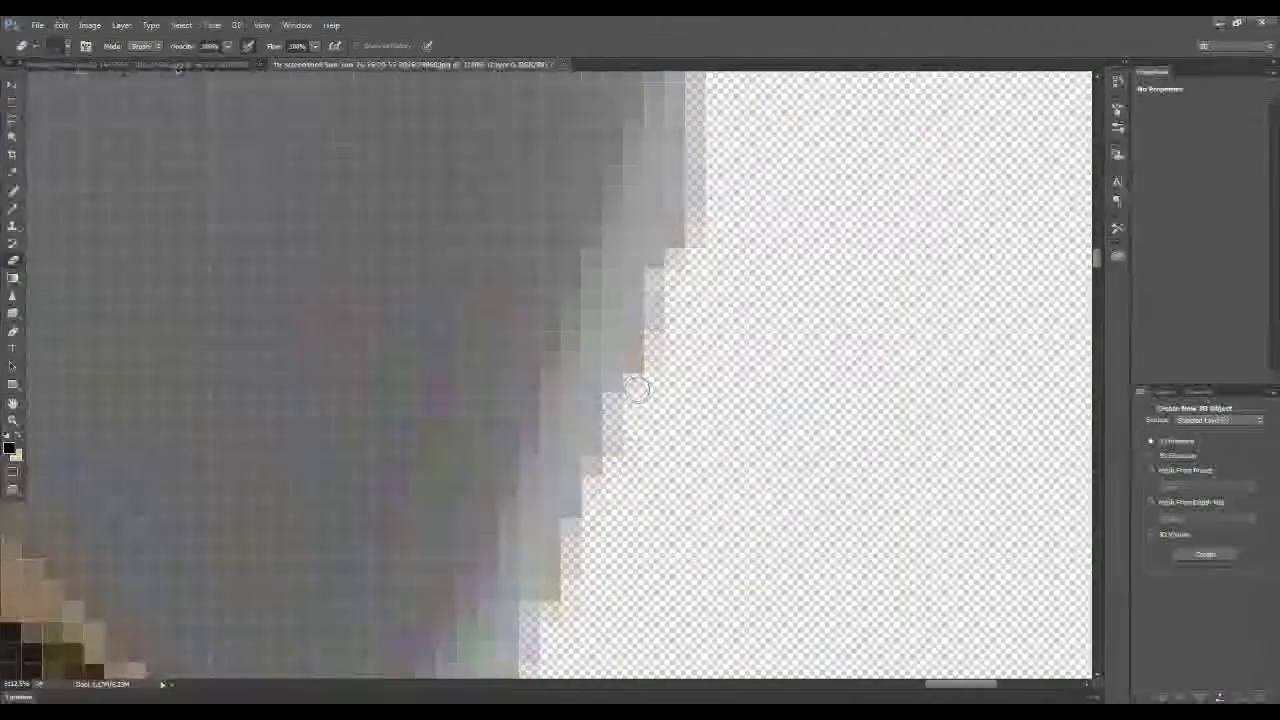
{"action": "scroll", "coordinate": [537, 487], "scroll_direction": "down", "scroll_amount": 3}
{"action": "scroll", "coordinate": [469, 571], "scroll_direction": "down", "scroll_amount": 4}
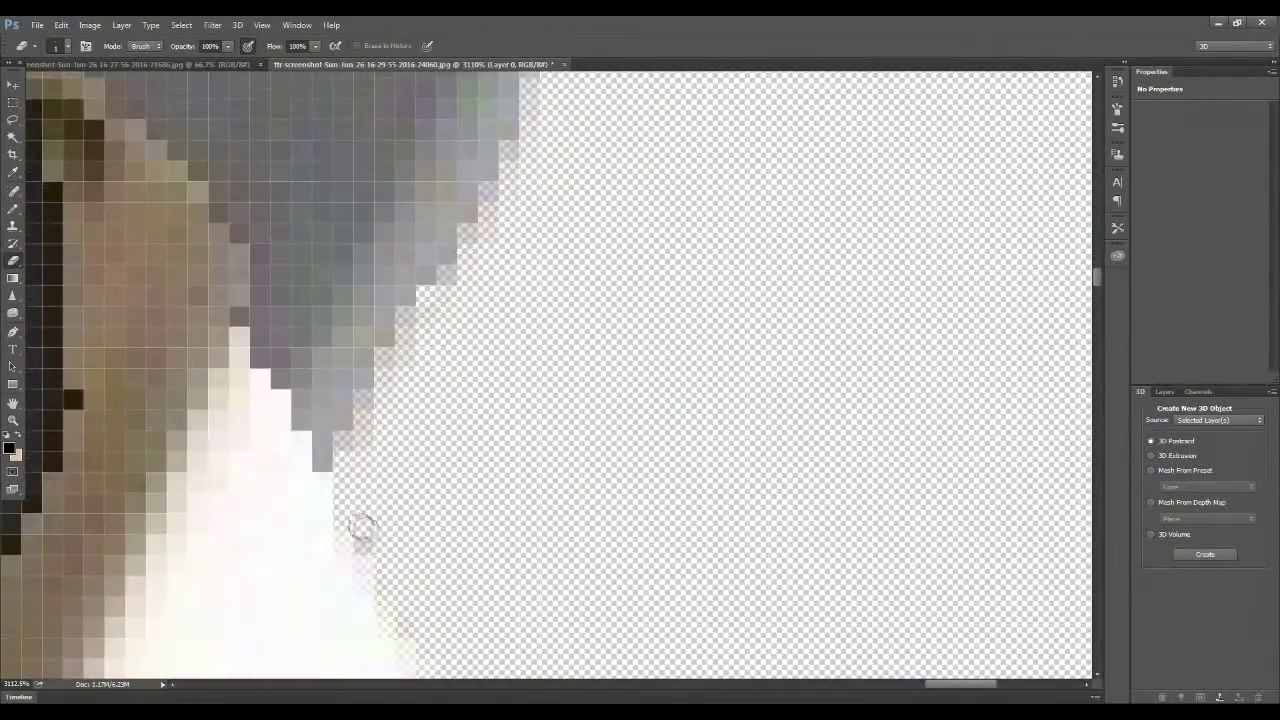
{"action": "scroll", "coordinate": [400, 630], "scroll_direction": "down", "scroll_amount": 3}
{"action": "scroll", "coordinate": [437, 563], "scroll_direction": "down", "scroll_amount": 3}
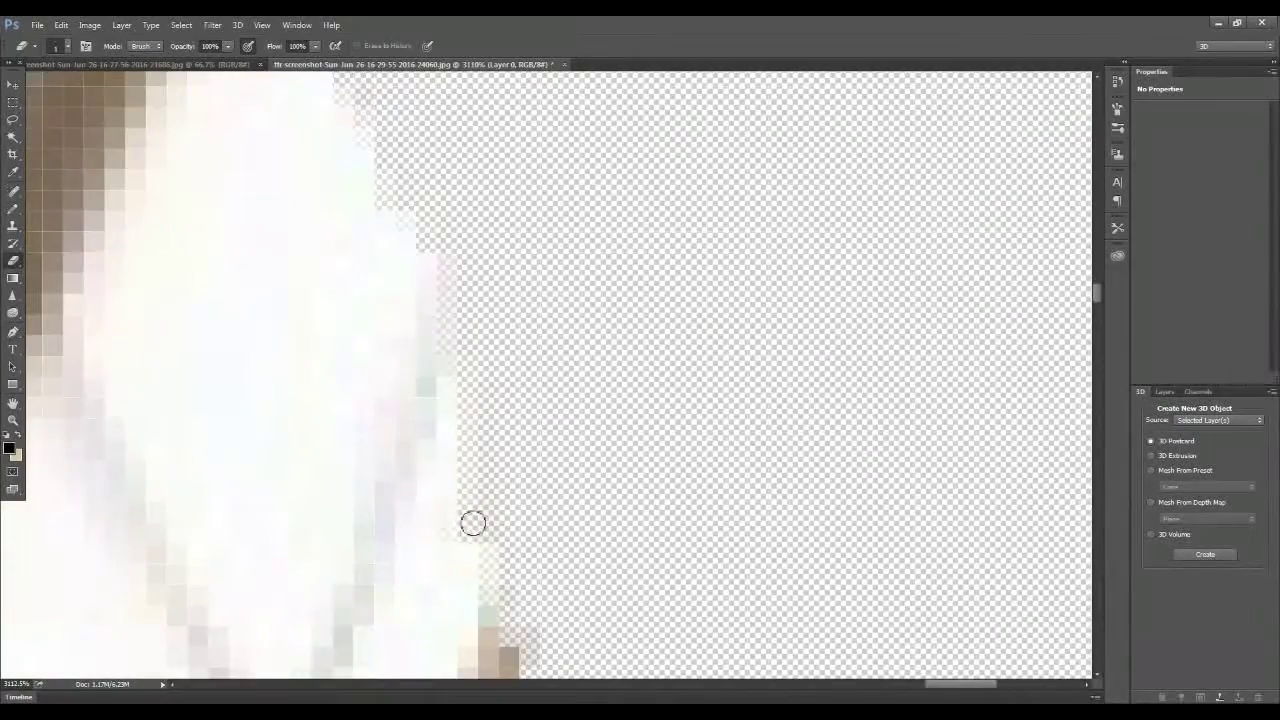
{"action": "scroll", "coordinate": [474, 523], "scroll_direction": "down", "scroll_amount": 1}
{"action": "scroll", "coordinate": [456, 484], "scroll_direction": "down", "scroll_amount": 3}
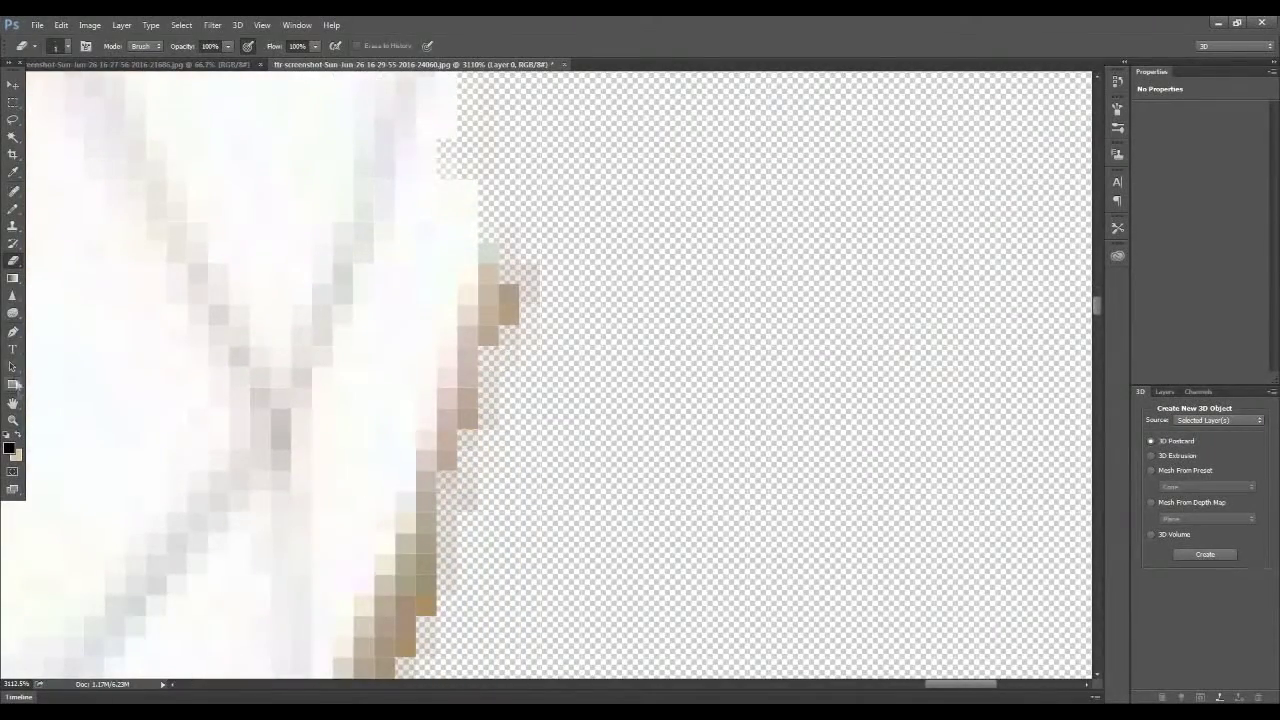
{"action": "key", "text": "z"}
{"action": "mouse_move", "coordinate": [549, 437]}
{"action": "left_mouse_down"}
{"action": "mouse_move", "coordinate": [370, 392]}
{"action": "mouse_move", "coordinate": [511, 399]}
{"action": "mouse_move", "coordinate": [490, 399]}
{"action": "left_mouse_up"}
Erase the tan fringe strip beneath the dog's white grin.
{"action": "key", "text": "e"}
{"action": "left_click", "coordinate": [62, 46]}
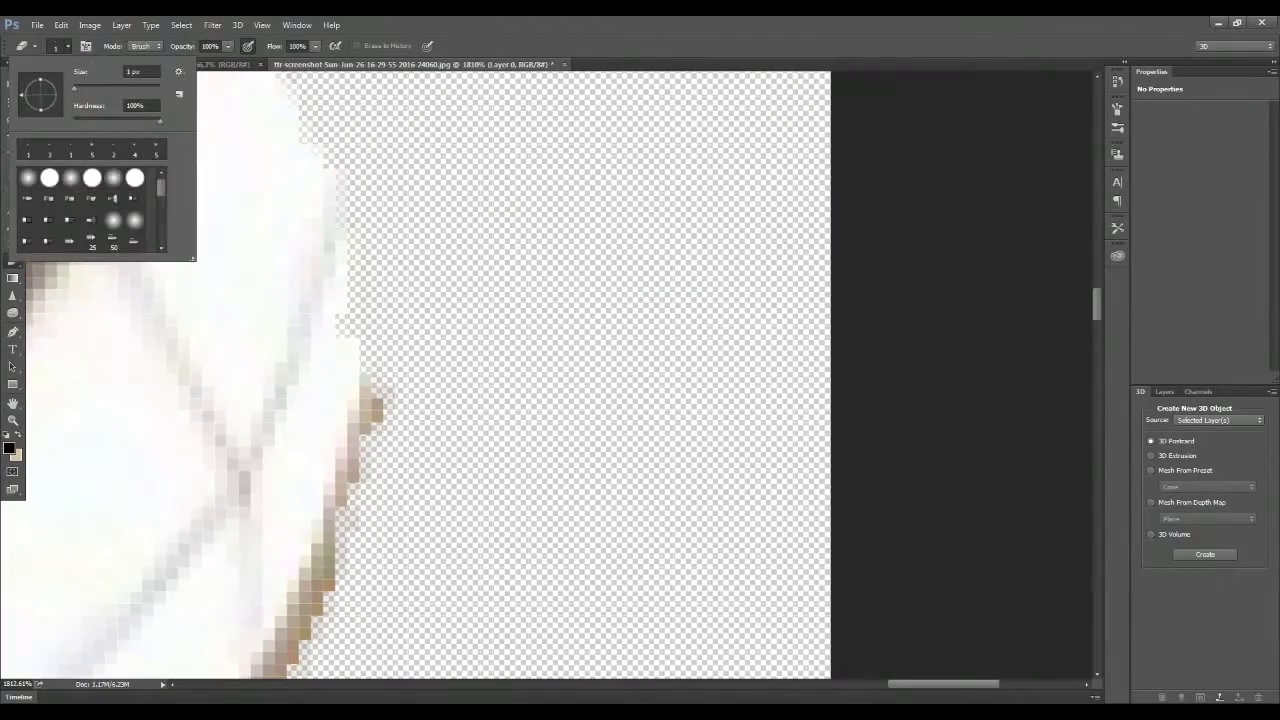
{"action": "key", "text": "Escape"}
{"action": "scroll", "coordinate": [415, 375], "scroll_direction": "down", "scroll_amount": 2}
{"action": "scroll", "coordinate": [415, 375], "scroll_direction": "down", "scroll_amount": 2}
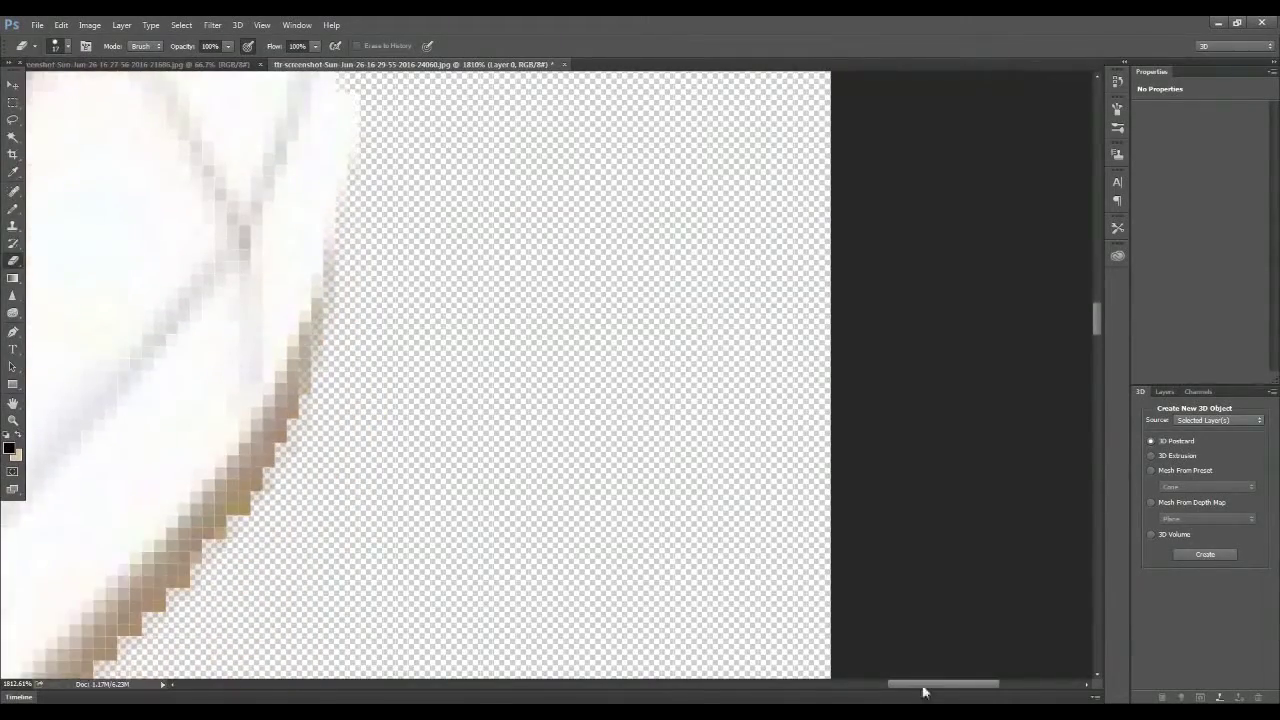
{"action": "scroll", "coordinate": [550, 375], "scroll_direction": "left", "scroll_amount": 3}
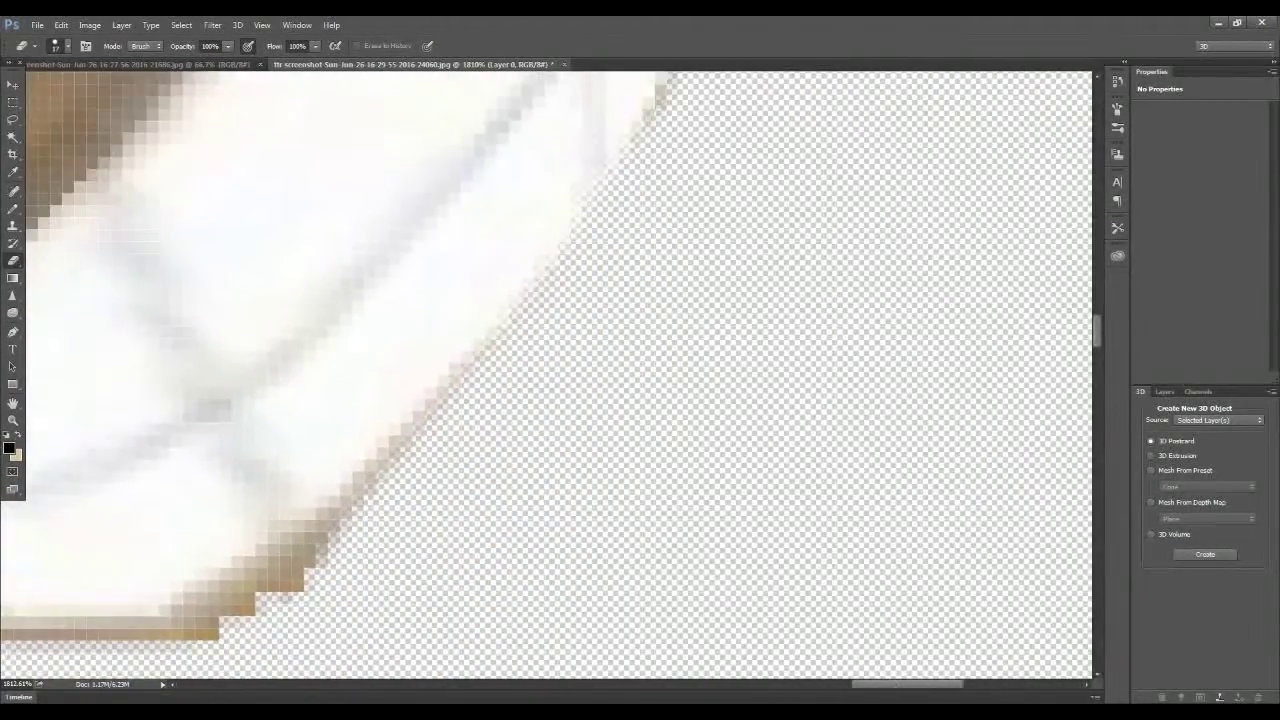
{"action": "scroll", "coordinate": [550, 375], "scroll_direction": "down", "scroll_amount": 1}
{"action": "scroll", "coordinate": [550, 375], "scroll_direction": "left", "scroll_amount": 3}
{"action": "left_click_drag", "start_coordinate": [840, 686], "coordinate": [816, 686]}
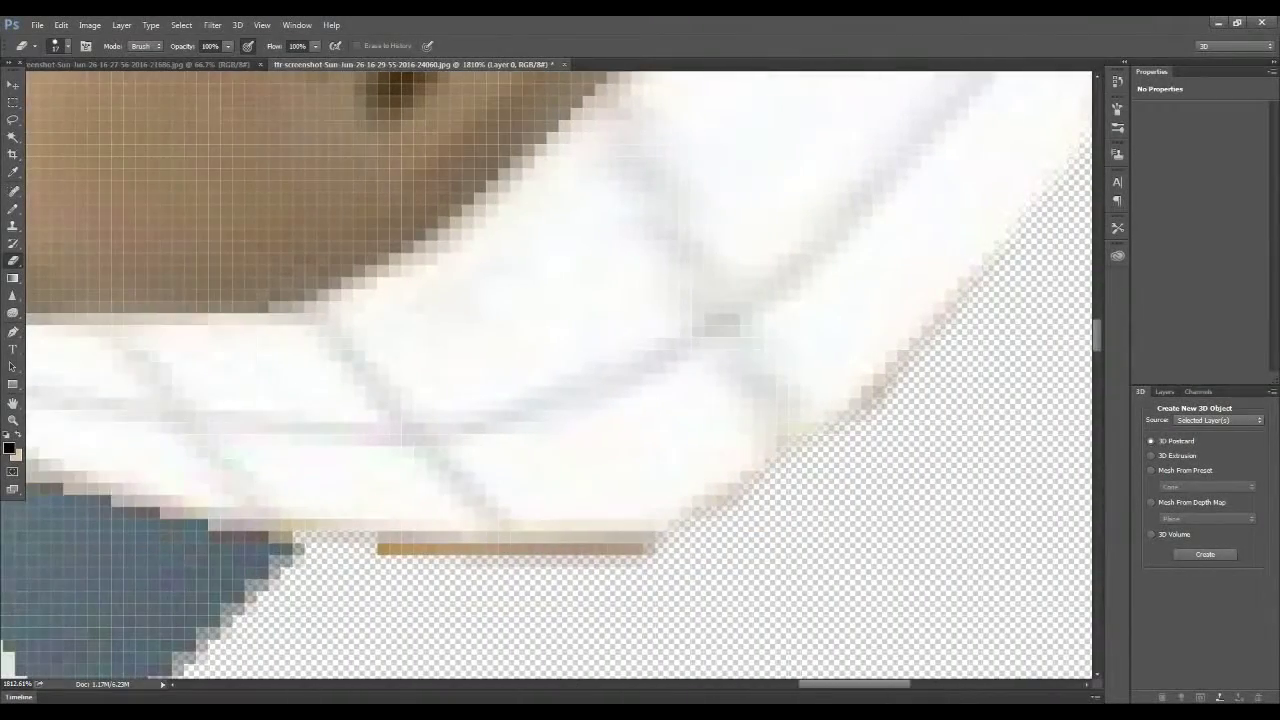
{"action": "scroll", "coordinate": [558, 375], "scroll_direction": "down", "scroll_amount": 1}
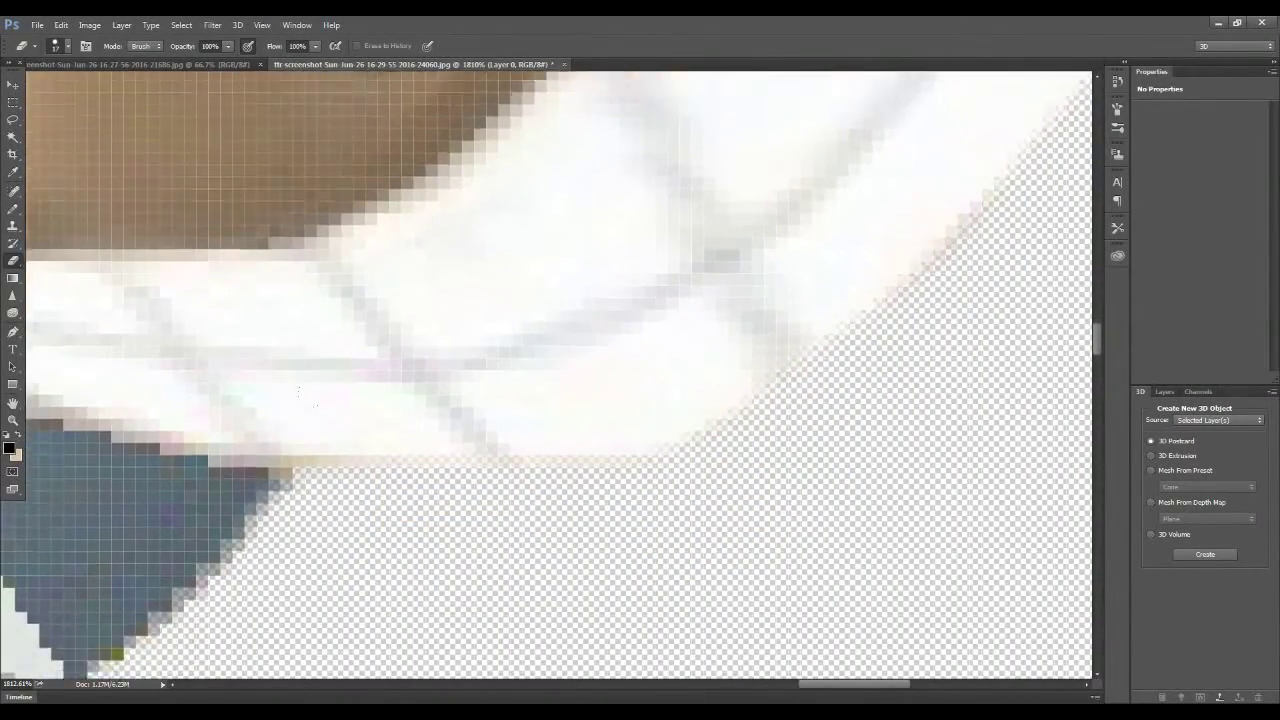
{"action": "scroll", "coordinate": [558, 375], "scroll_direction": "down", "scroll_amount": 2}
Set the Eraser to 1 px and trim fringe along the light-blue head edge.
{"action": "left_click", "coordinate": [35, 46]}
{"action": "double_click", "coordinate": [34, 171]}
{"action": "scroll", "coordinate": [88, 449], "scroll_direction": "up", "scroll_amount": 2}
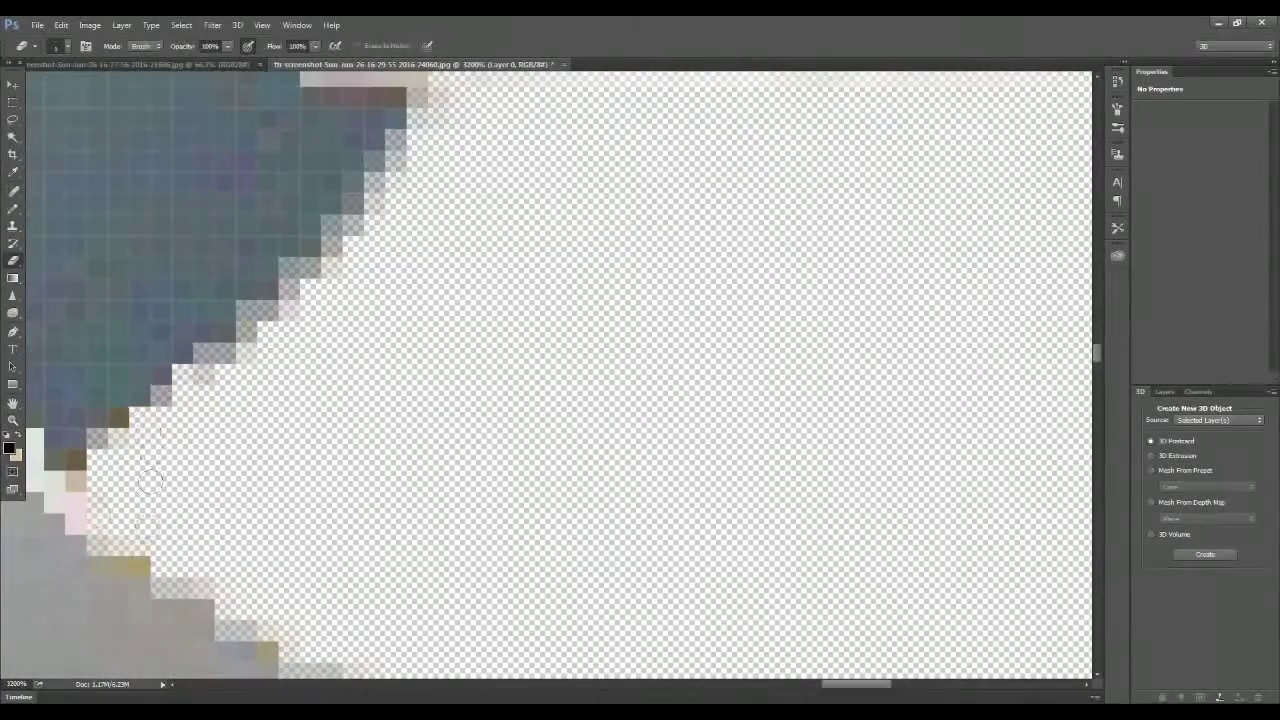
{"action": "scroll", "coordinate": [131, 499], "scroll_direction": "down", "scroll_amount": 1}
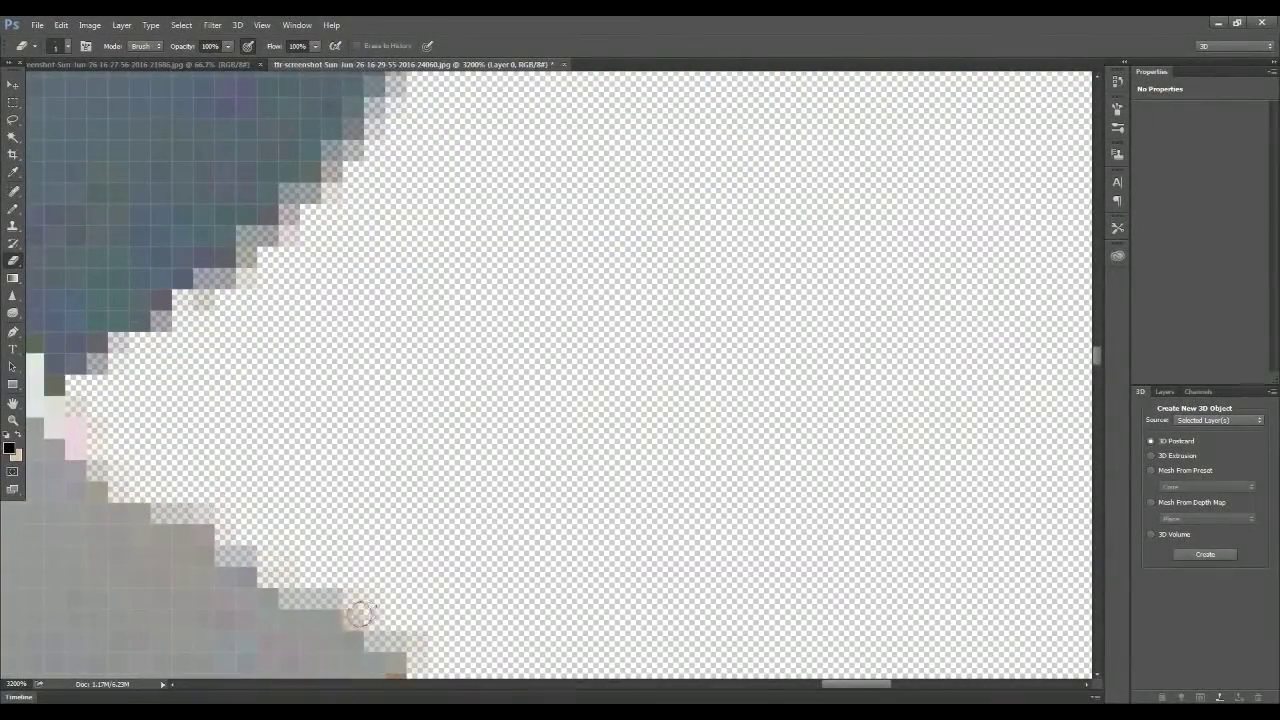
{"action": "scroll", "coordinate": [380, 606], "scroll_direction": "down", "scroll_amount": 2}
{"action": "scroll", "coordinate": [340, 580], "scroll_direction": "down", "scroll_amount": 2}
{"action": "scroll", "coordinate": [280, 555], "scroll_direction": "down", "scroll_amount": 2}
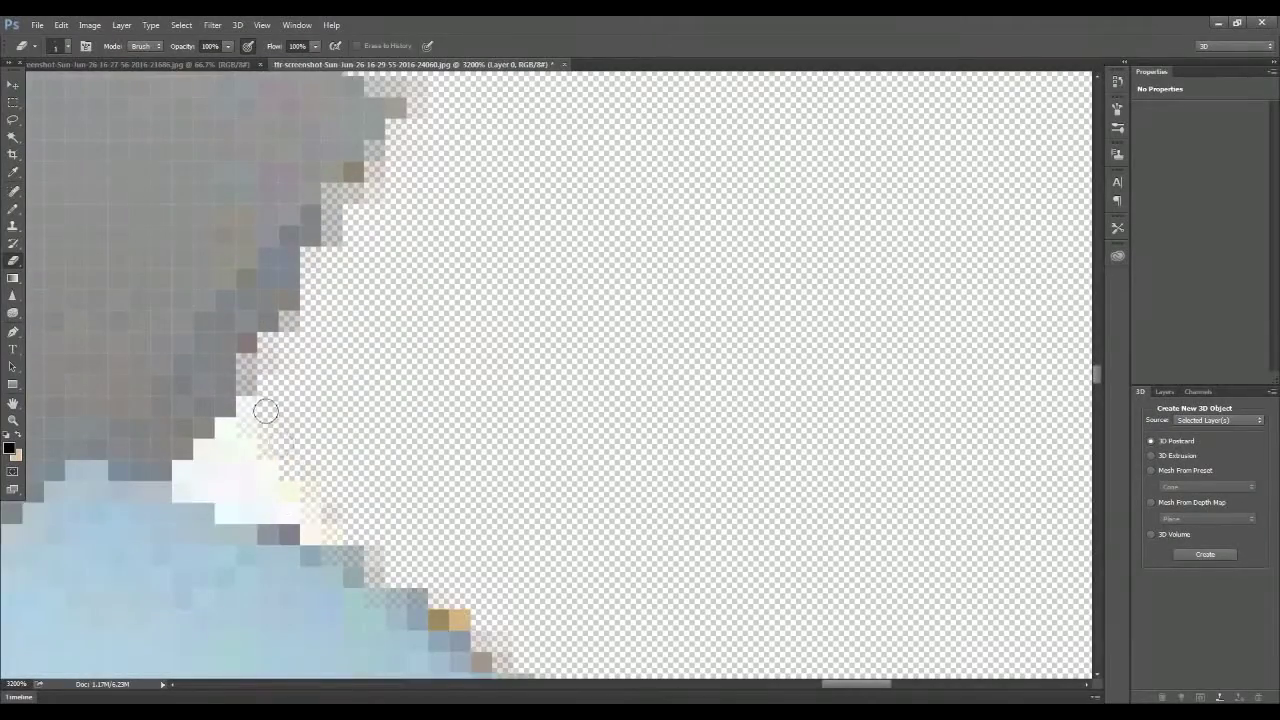
{"action": "scroll", "coordinate": [461, 545], "scroll_direction": "down", "scroll_amount": 1}
{"action": "scroll", "coordinate": [600, 530], "scroll_direction": "down", "scroll_amount": 2}
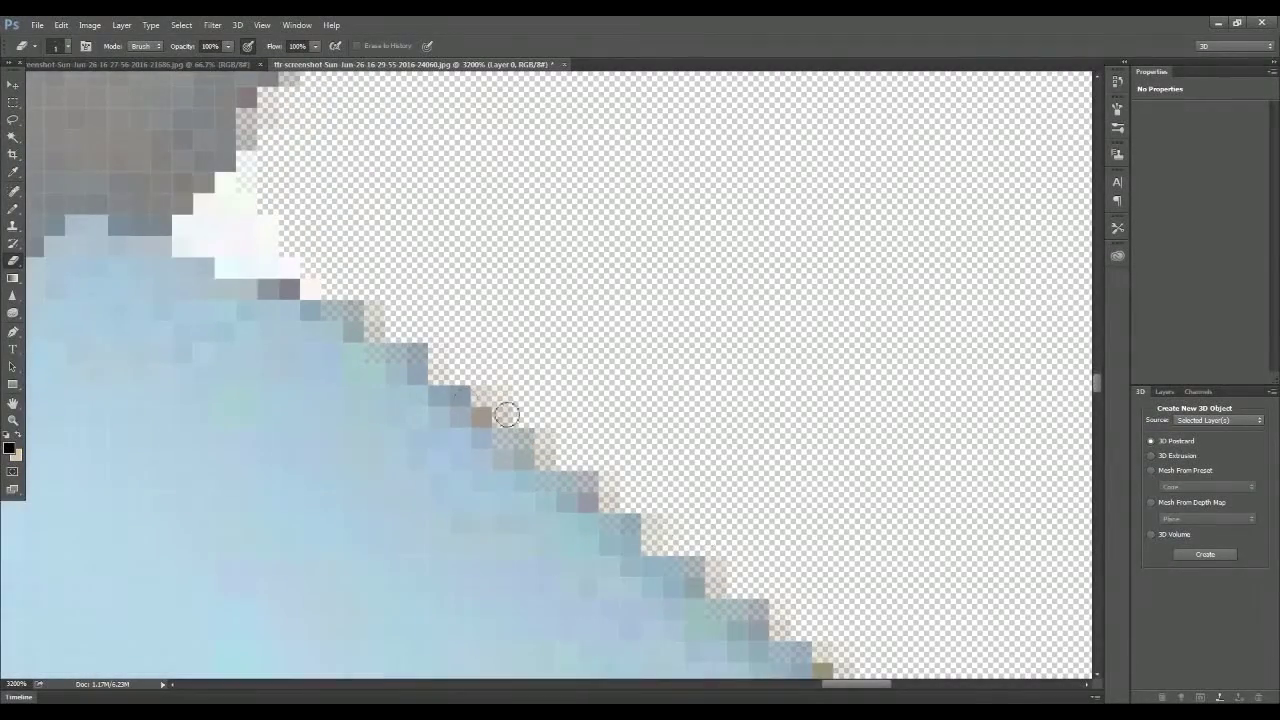
{"action": "scroll", "coordinate": [538, 498], "scroll_direction": "down", "scroll_amount": 5}
{"action": "scroll", "coordinate": [771, 557], "scroll_direction": "down", "scroll_amount": 3}
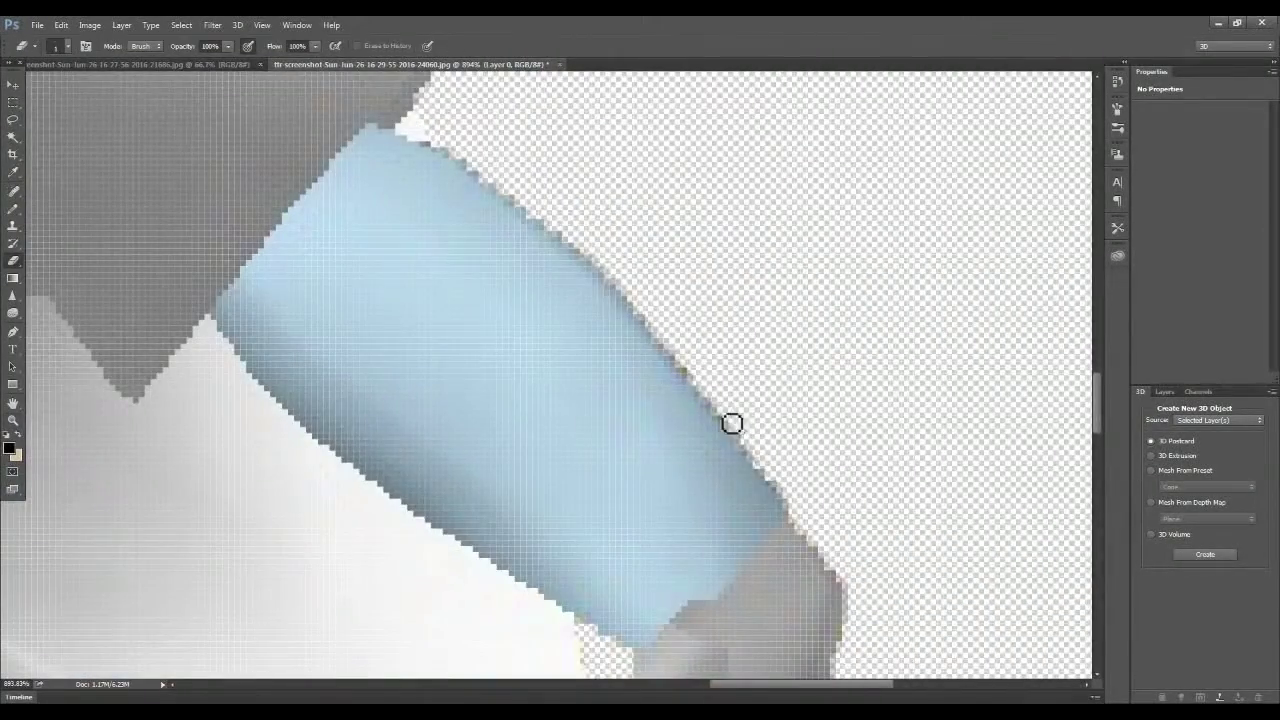
Enlarge the Eraser and clear stray pixels around the grey pointed shape's tip.
{"action": "key", "text": "bracketright"}
{"action": "scroll", "coordinate": [762, 430], "scroll_direction": "down", "scroll_amount": 4}
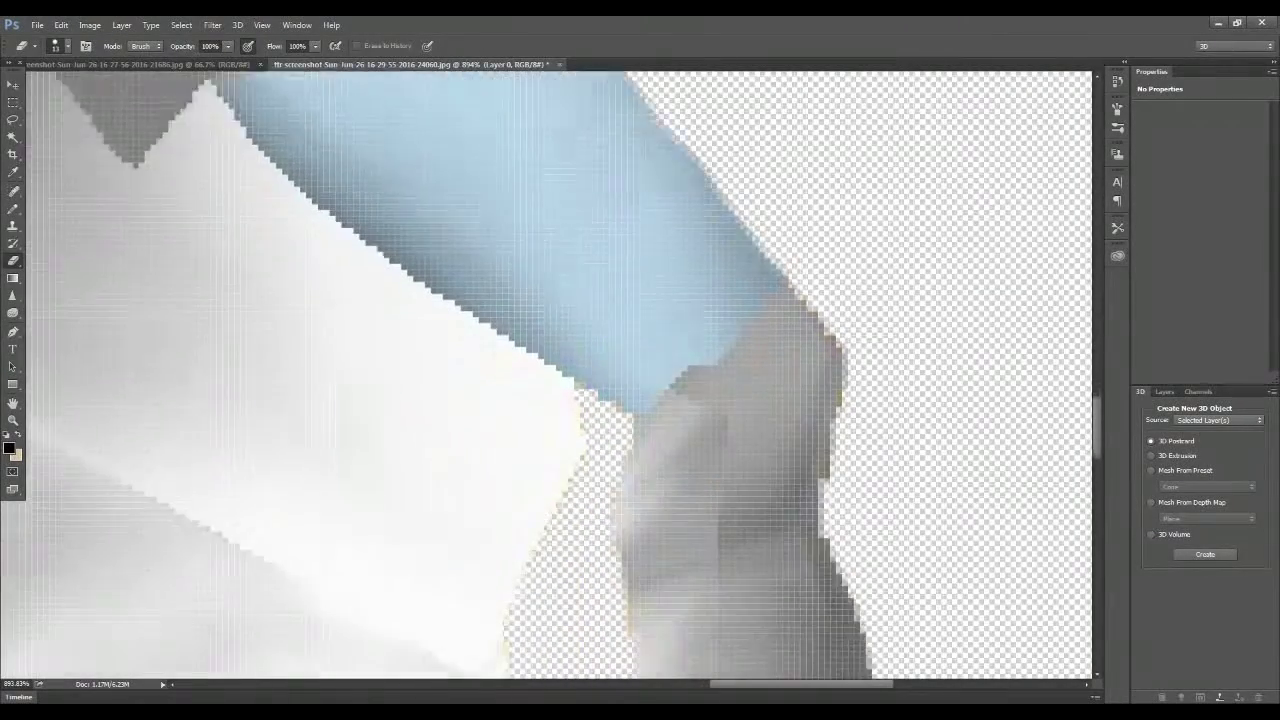
{"action": "scroll", "coordinate": [816, 177], "scroll_direction": "down", "scroll_amount": 3}
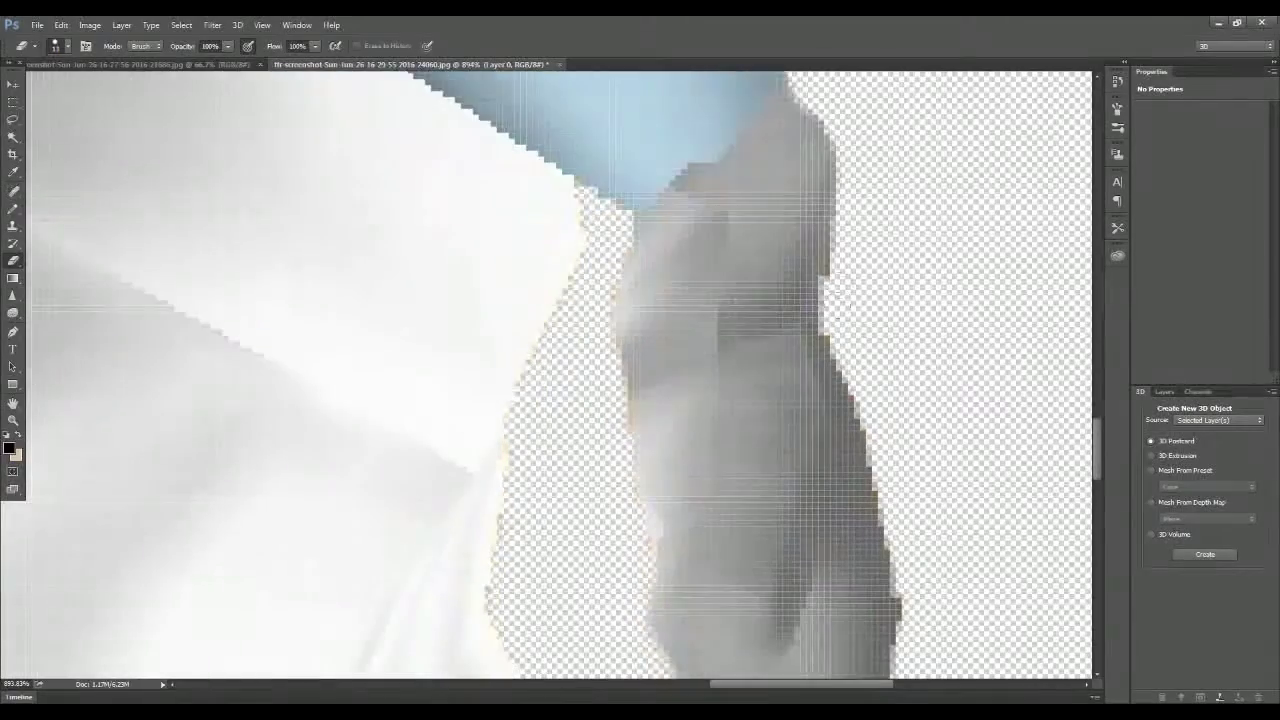
{"action": "scroll", "coordinate": [830, 230], "scroll_direction": "down", "scroll_amount": 1}
{"action": "scroll", "coordinate": [980, 500], "scroll_direction": "down", "scroll_amount": 2}
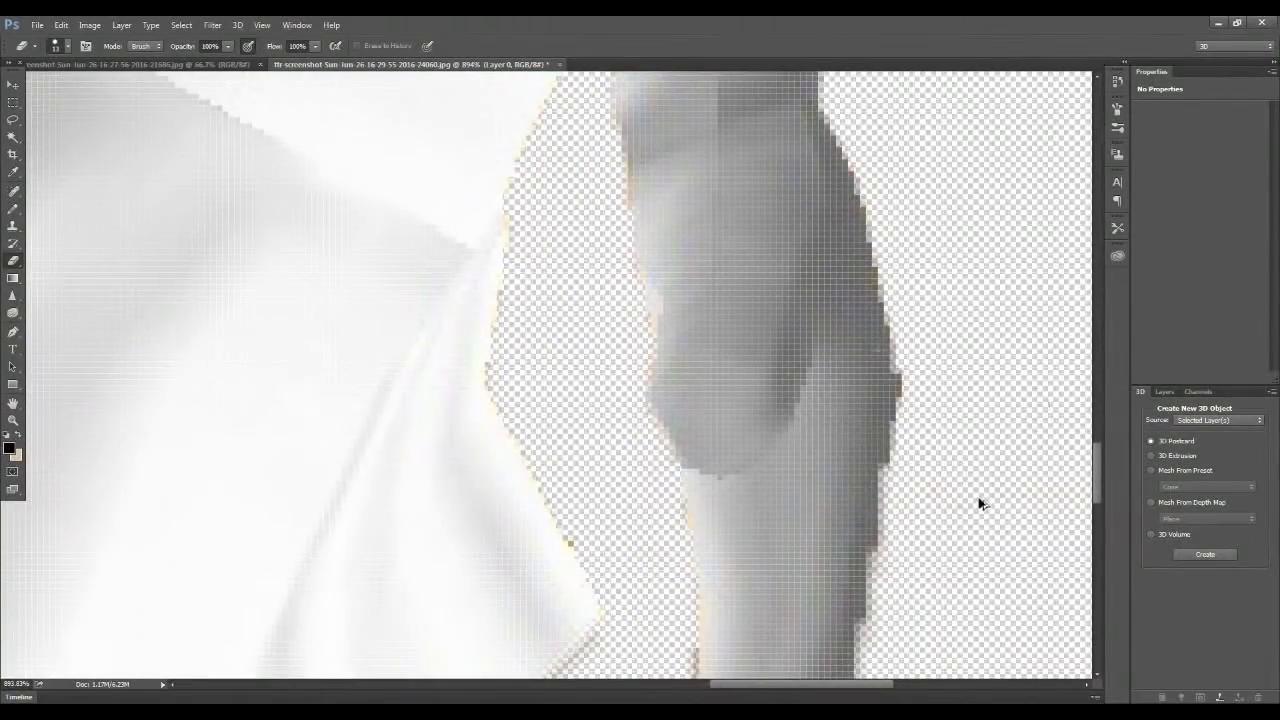
{"action": "scroll", "coordinate": [760, 380], "scroll_direction": "down", "scroll_amount": 2}
{"action": "scroll", "coordinate": [760, 380], "scroll_direction": "down", "scroll_amount": 1}
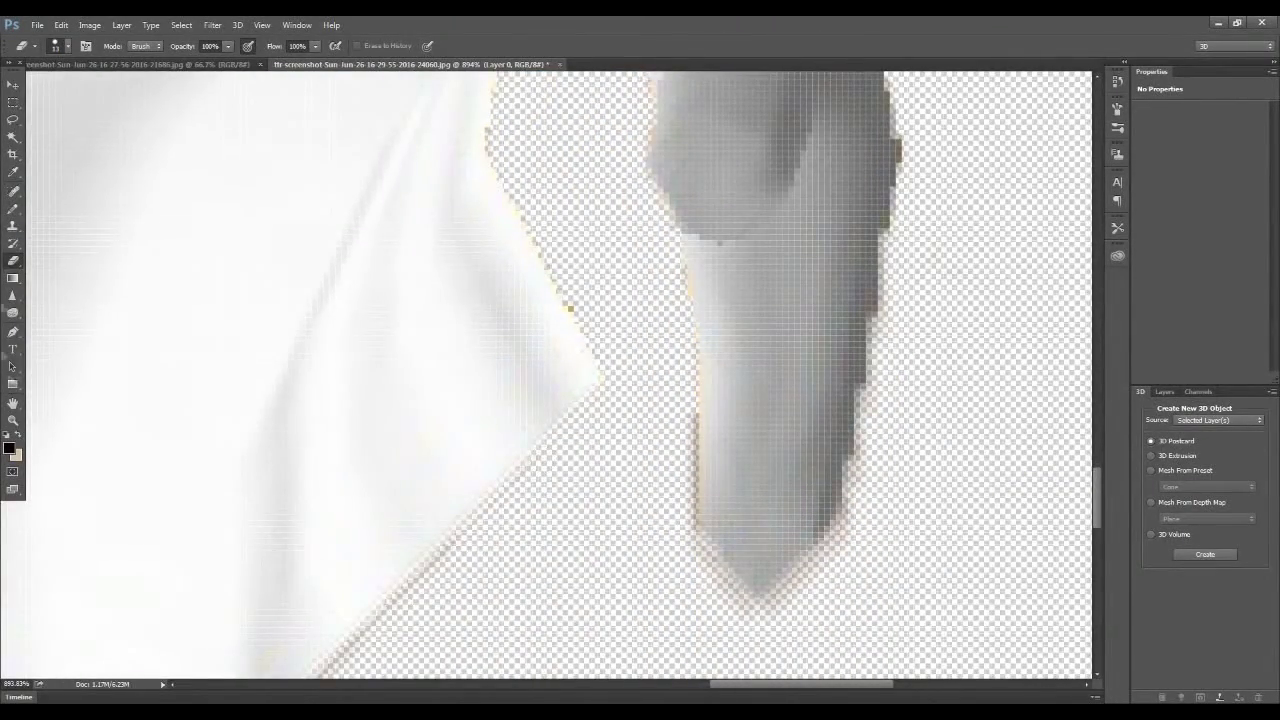
{"action": "scroll", "coordinate": [560, 375], "scroll_direction": "down", "scroll_amount": 3}
Erase the brown strokes between the blue legs and the thin diagonal stroke beside them.
{"action": "left_click_drag", "start_coordinate": [575, 440], "coordinate": [470, 395]}
{"action": "scroll", "coordinate": [425, 375], "scroll_direction": "down", "scroll_amount": 1}
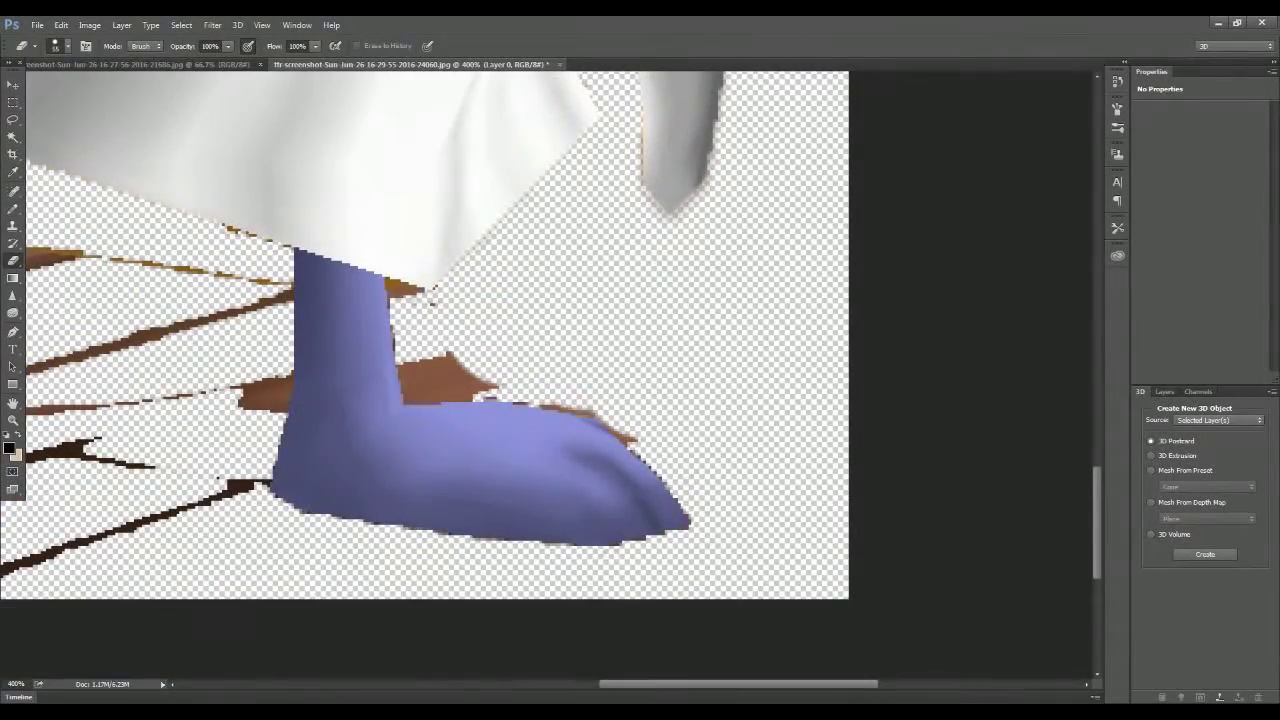
{"action": "scroll", "coordinate": [430, 290], "scroll_direction": "left", "scroll_amount": 6}
{"action": "left_click_drag", "start_coordinate": [760, 460], "coordinate": [340, 450]}
{"action": "key", "text": "ctrl+z"}
{"action": "mouse_move", "coordinate": [638, 447]}
{"action": "left_mouse_down"}
{"action": "mouse_move", "coordinate": [770, 330]}
{"action": "mouse_move", "coordinate": [480, 240]}
{"action": "mouse_move", "coordinate": [425, 425]}
{"action": "left_mouse_up"}
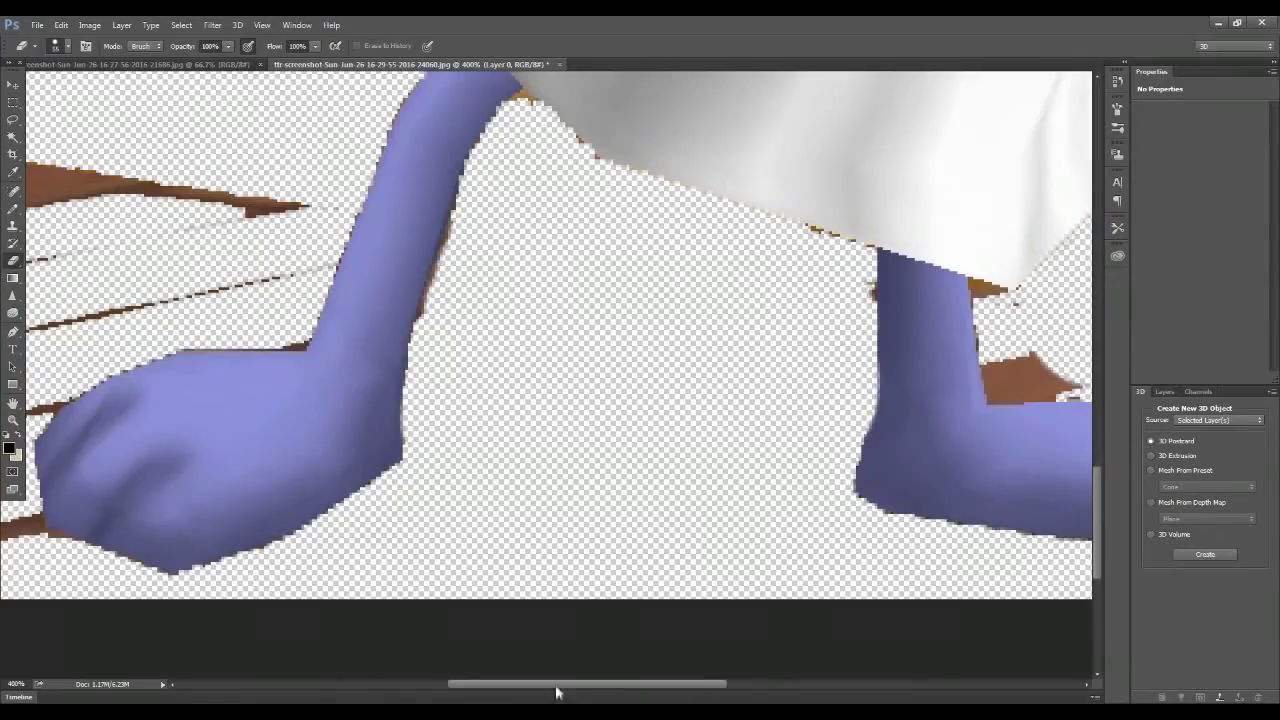
{"action": "left_click_drag", "start_coordinate": [557, 686], "coordinate": [495, 686]}
{"action": "left_click_drag", "start_coordinate": [550, 200], "coordinate": [245, 170]}
{"action": "left_click_drag", "start_coordinate": [330, 185], "coordinate": [250, 530]}
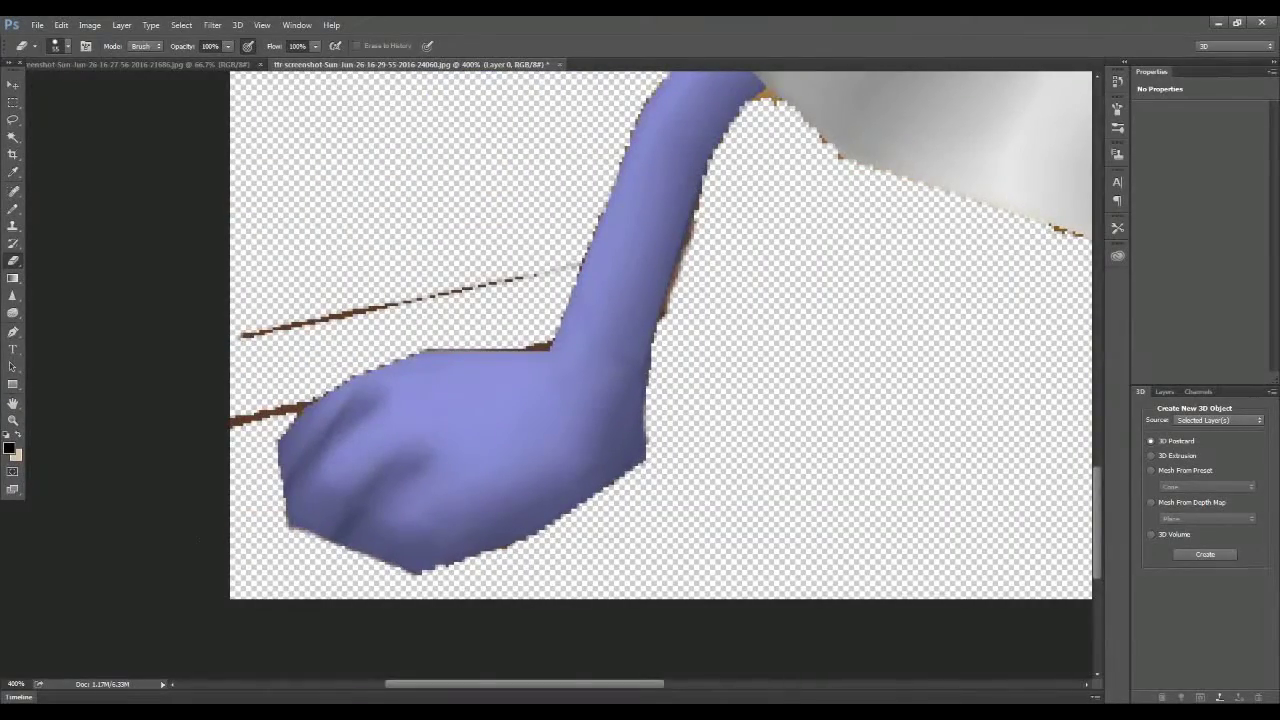
{"action": "left_click_drag", "start_coordinate": [240, 335], "coordinate": [540, 275]}
Sample the dog's blue leg colour with the Eyedropper as the painting colour.
{"action": "key", "text": "i"}
{"action": "left_click", "coordinate": [652, 250]}
{"action": "key", "text": "b"}
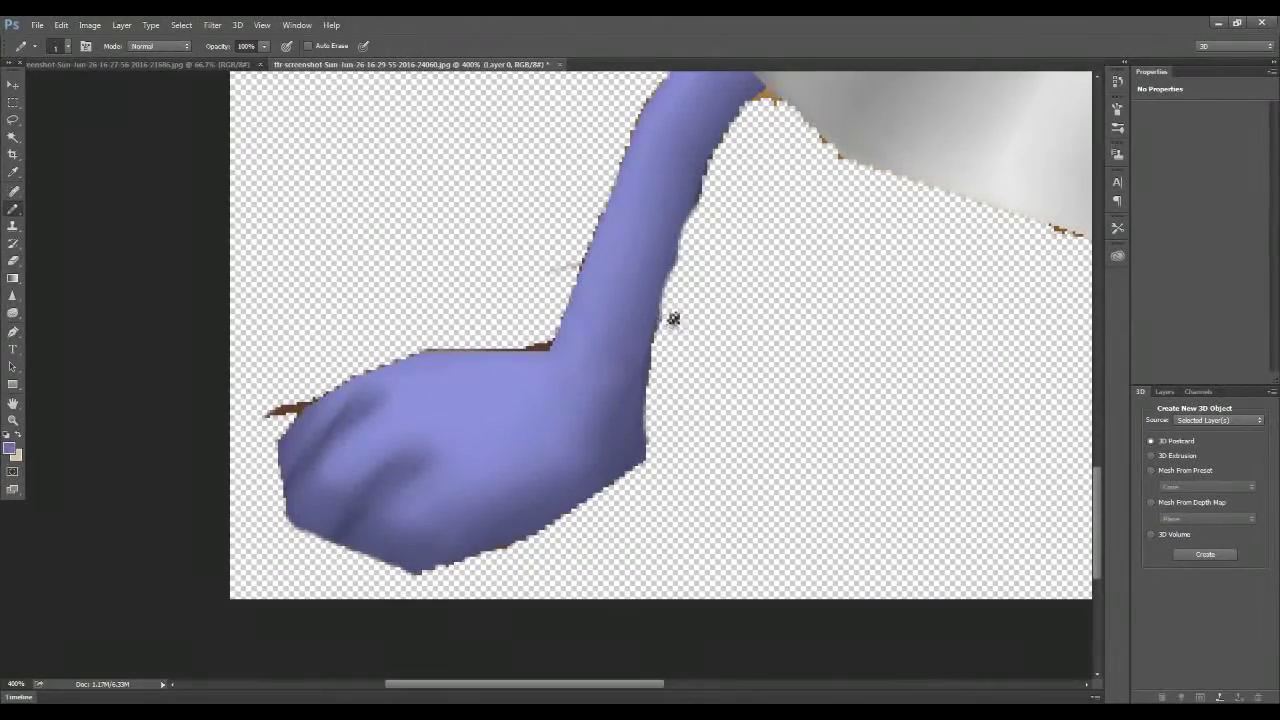
{"action": "right_click", "coordinate": [13, 208]}
{"action": "left_click", "coordinate": [70, 207]}
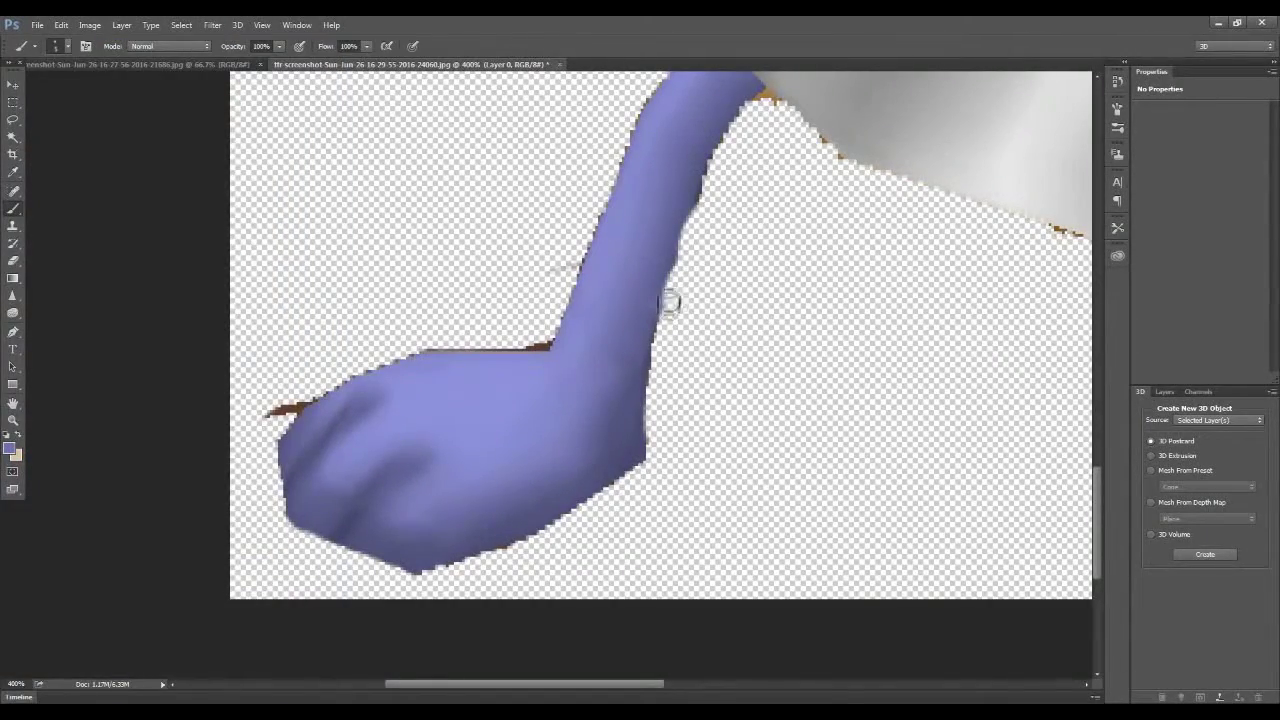
{"action": "key", "text": "e"}
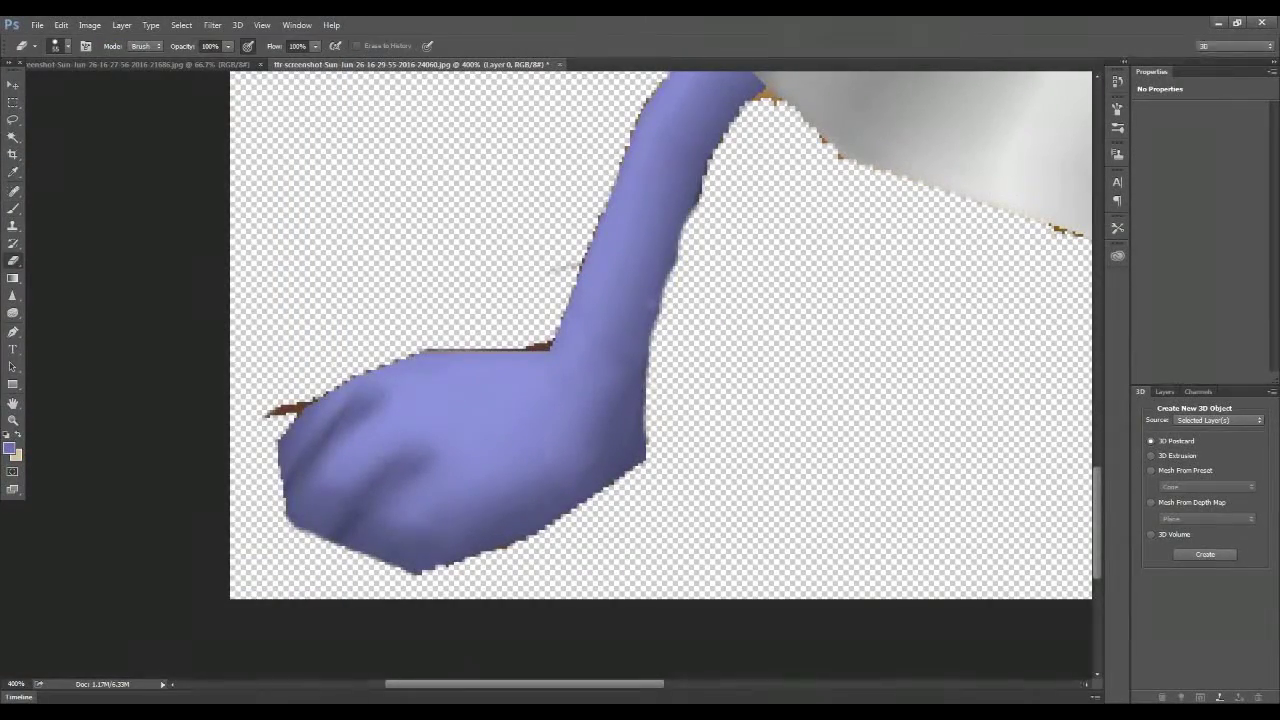
{"action": "scroll", "coordinate": [661, 375], "scroll_direction": "up", "scroll_amount": 3}
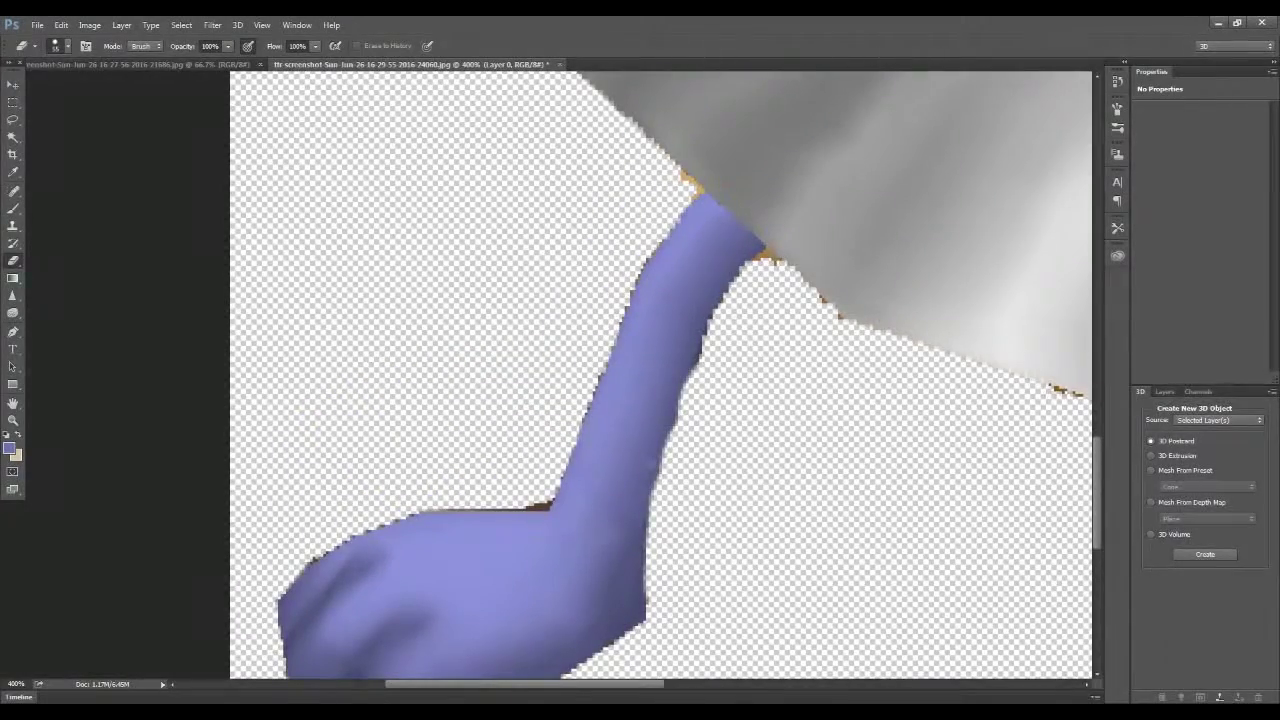
{"action": "scroll", "coordinate": [659, 200], "scroll_direction": "up", "scroll_amount": 3}
With a 1 px eraser, erase the orange fringe along the leg edge and diagonal boundary.
{"action": "scroll", "coordinate": [659, 200], "scroll_direction": "up", "scroll_amount": 2}
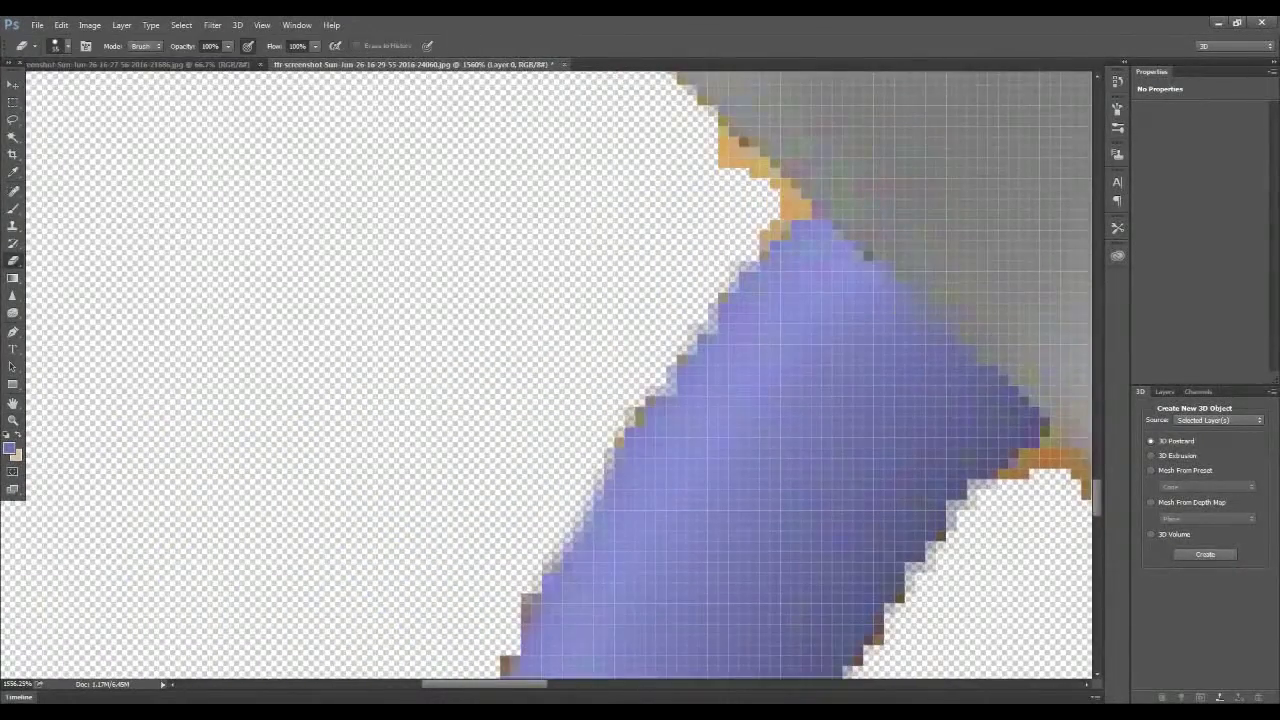
{"action": "left_click", "coordinate": [57, 46]}
{"action": "mouse_move", "coordinate": [730, 232]}
{"action": "left_mouse_down"}
{"action": "mouse_move", "coordinate": [806, 286]}
{"action": "mouse_move", "coordinate": [732, 363]}
{"action": "left_mouse_up"}
{"action": "left_click", "coordinate": [57, 46]}
{"action": "key", "text": "Return"}
{"action": "left_click_drag", "start_coordinate": [688, 186], "coordinate": [780, 307]}
{"action": "scroll", "coordinate": [760, 300], "scroll_direction": "up", "scroll_amount": 2}
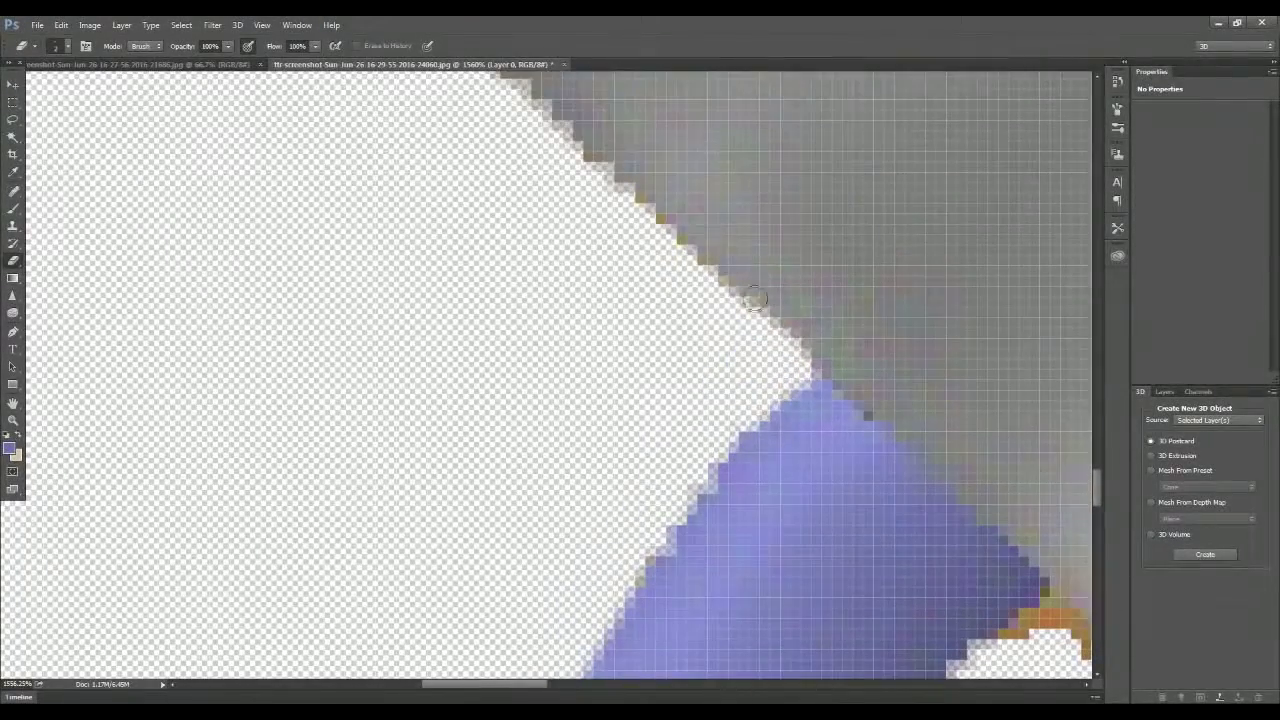
{"action": "left_click_drag", "start_coordinate": [717, 250], "coordinate": [800, 343]}
Re-zoom onto the leg's edge and pick a different eraser brush.
{"action": "key", "text": "z"}
{"action": "left_click_drag", "start_coordinate": [640, 445], "coordinate": [314, 354]}
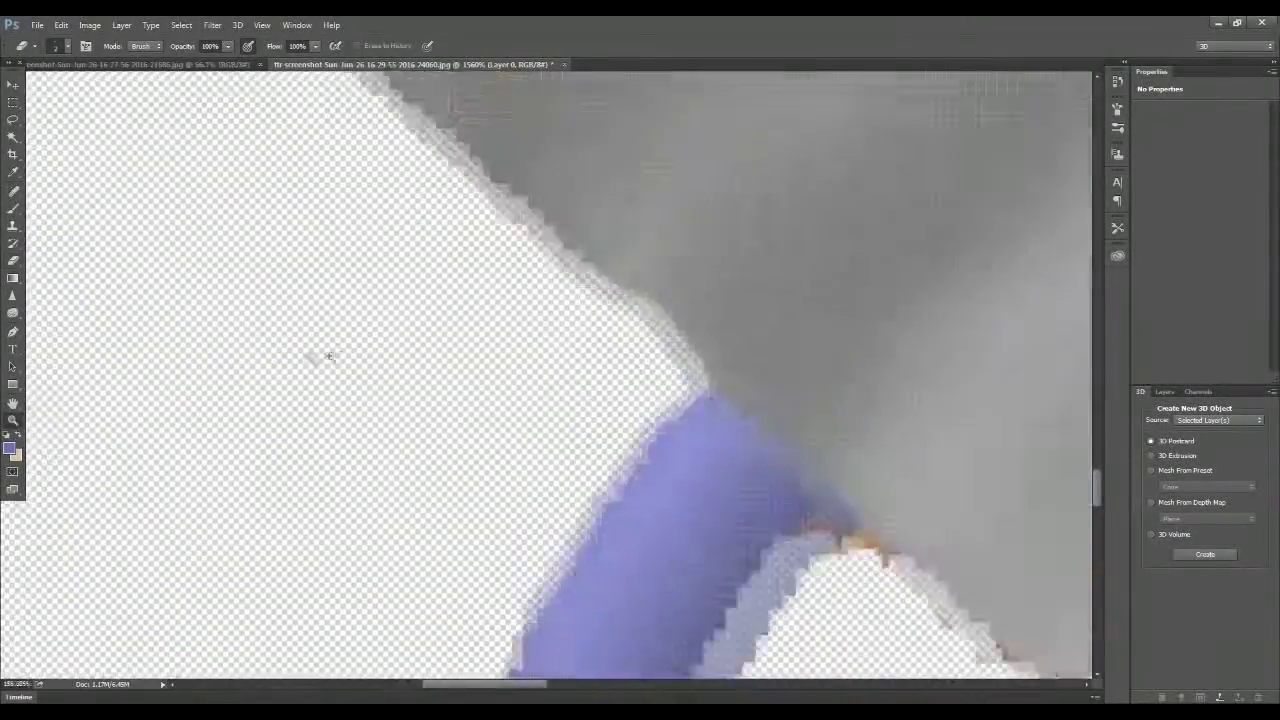
{"action": "left_click_drag", "start_coordinate": [724, 504], "coordinate": [780, 504]}
{"action": "key", "text": "e"}
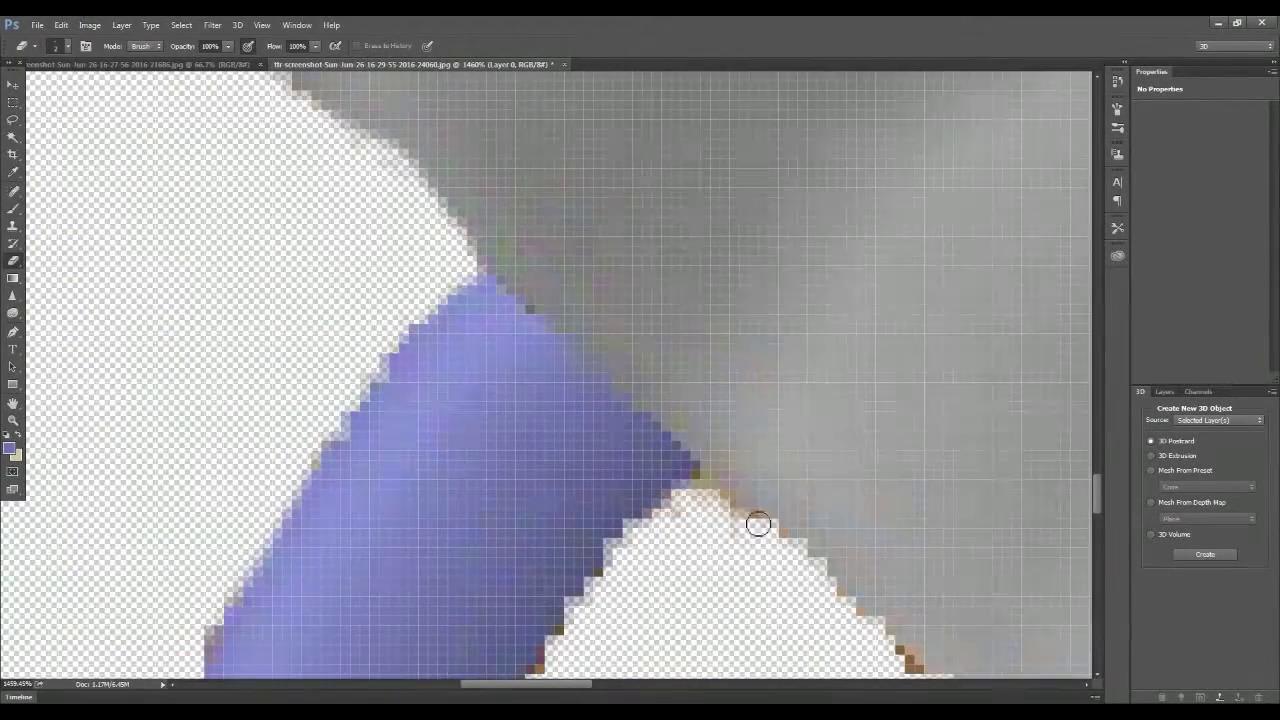
{"action": "scroll", "coordinate": [733, 507], "scroll_direction": "down", "scroll_amount": 2}
{"action": "scroll", "coordinate": [733, 507], "scroll_direction": "down", "scroll_amount": 2}
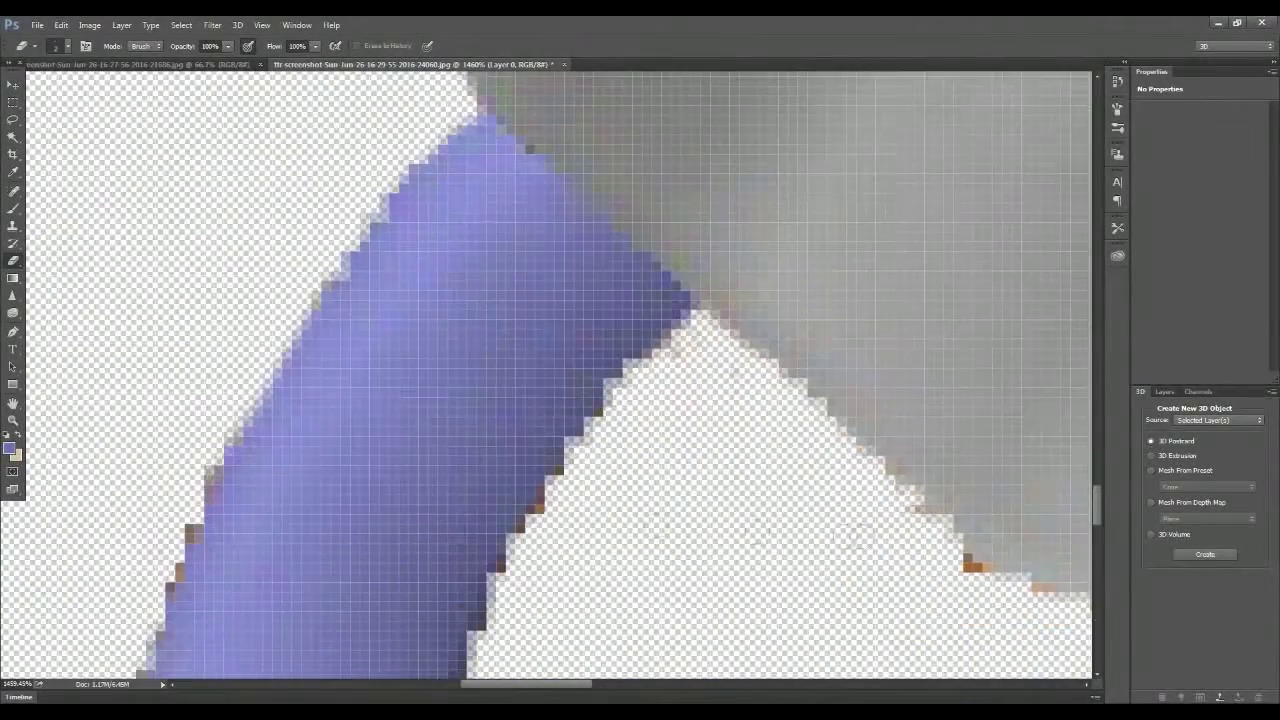
{"action": "scroll", "coordinate": [550, 516], "scroll_direction": "down", "scroll_amount": 1}
{"action": "scroll", "coordinate": [540, 520], "scroll_direction": "right", "scroll_amount": 5}
{"action": "left_click", "coordinate": [55, 46]}
{"action": "double_click", "coordinate": [34, 157]}
Erase the brown patch beside the leg and lighten the thin brown edge below the gap.
{"action": "scroll", "coordinate": [525, 450], "scroll_direction": "down", "scroll_amount": 2}
{"action": "scroll", "coordinate": [525, 450], "scroll_direction": "right", "scroll_amount": 2}
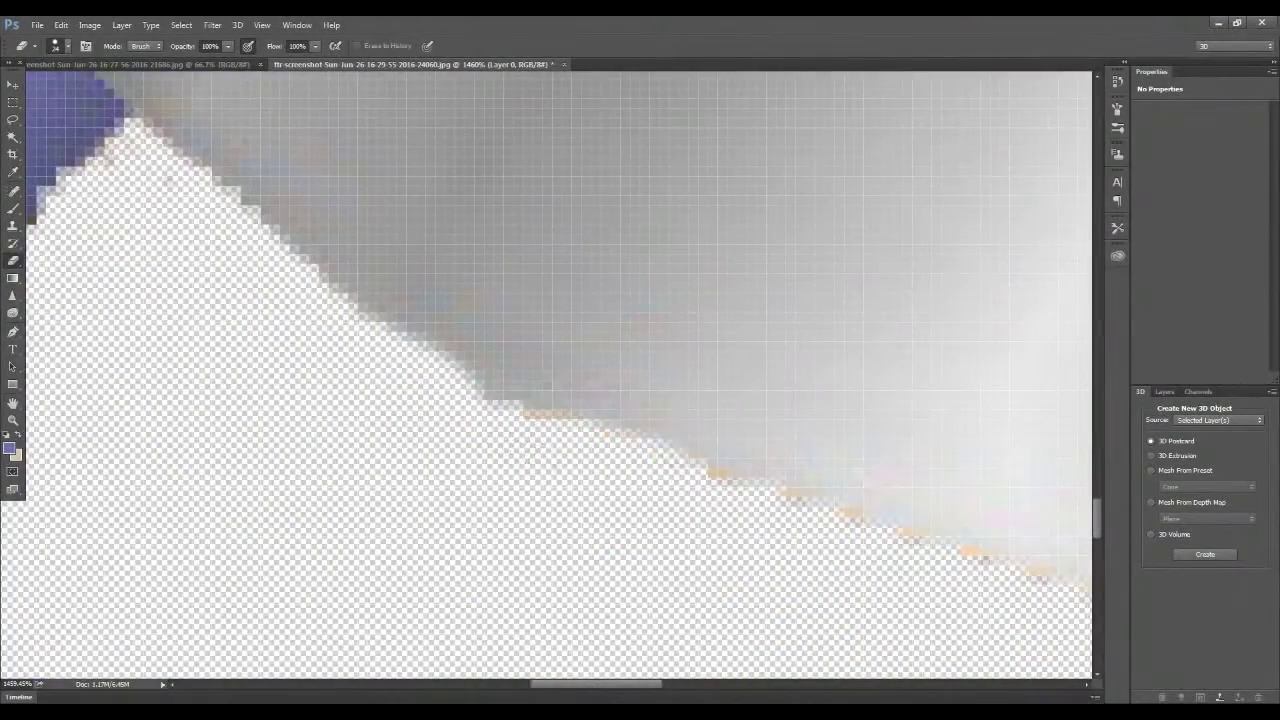
{"action": "scroll", "coordinate": [573, 688], "scroll_direction": "right", "scroll_amount": 3}
{"action": "scroll", "coordinate": [573, 688], "scroll_direction": "down", "scroll_amount": 2}
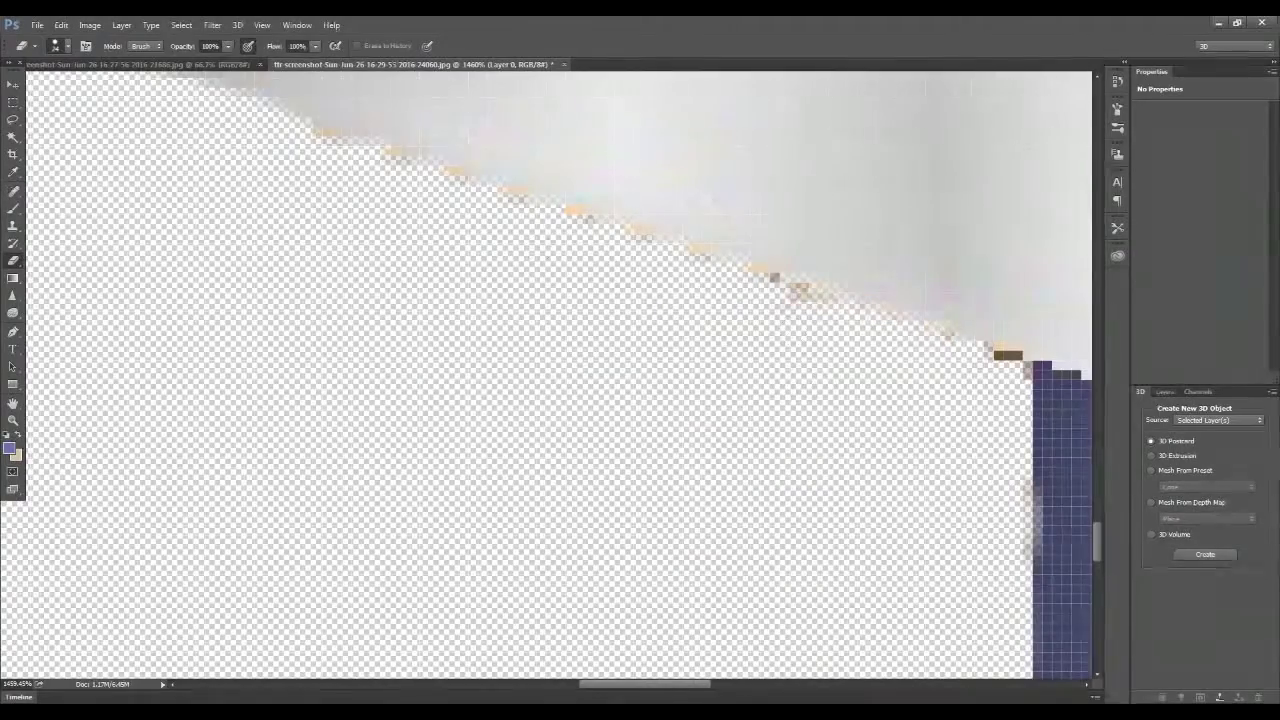
{"action": "scroll", "coordinate": [1008, 455], "scroll_direction": "up", "scroll_amount": 1}
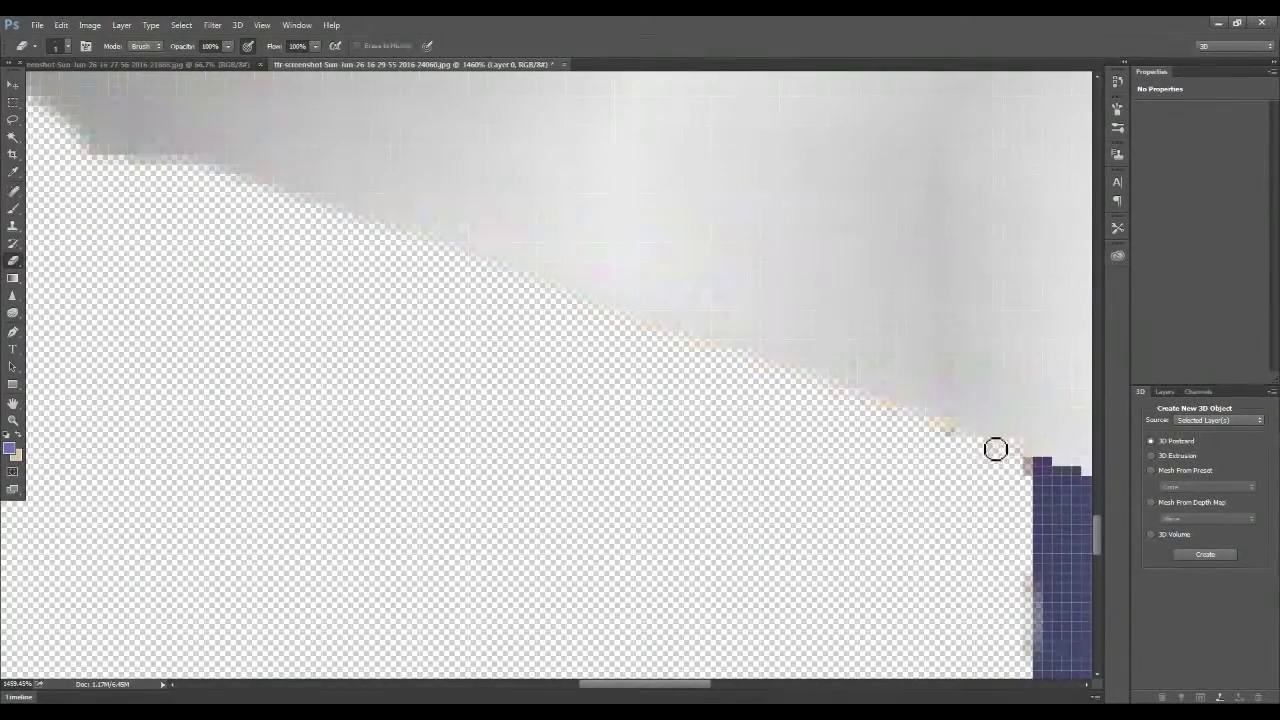
{"action": "scroll", "coordinate": [952, 433], "scroll_direction": "down", "scroll_amount": 3}
{"action": "scroll", "coordinate": [749, 551], "scroll_direction": "up", "scroll_amount": 3}
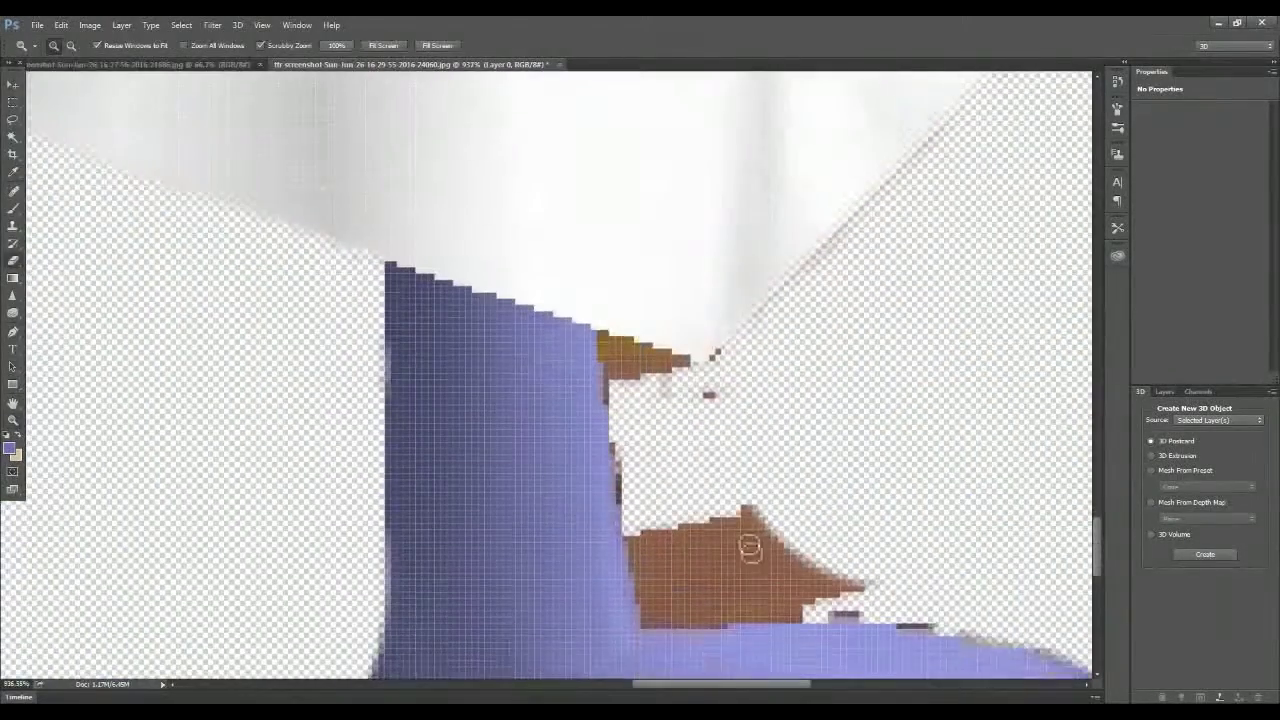
{"action": "left_click", "coordinate": [55, 46]}
{"action": "key", "text": "Return"}
{"action": "left_click_drag", "start_coordinate": [860, 530], "coordinate": [655, 478]}
{"action": "left_click_drag", "start_coordinate": [735, 555], "coordinate": [628, 485]}
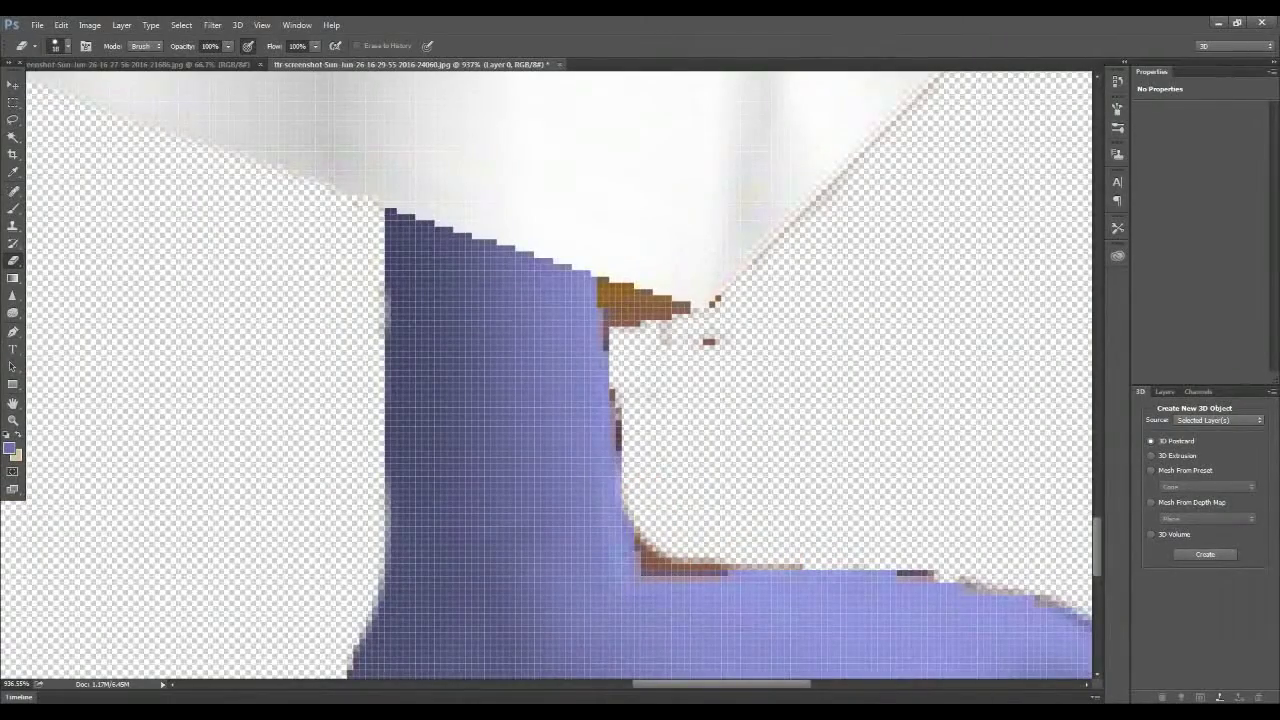
{"action": "left_click_drag", "start_coordinate": [640, 540], "coordinate": [815, 566]}
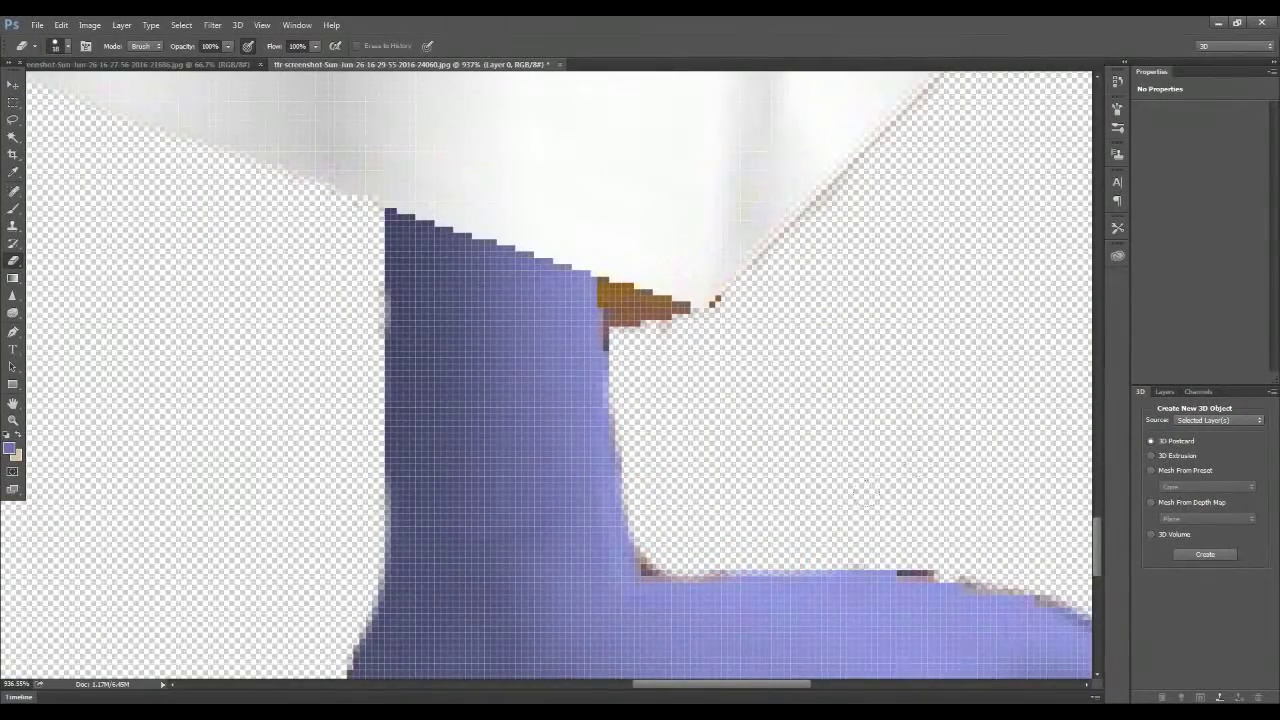
At eraser size 4, erase the brown edges along the bottom and under the white shape.
{"action": "left_click", "coordinate": [57, 46]}
{"action": "key", "text": "Return"}
{"action": "left_click_drag", "start_coordinate": [635, 568], "coordinate": [742, 575]}
{"action": "left_click_drag", "start_coordinate": [606, 292], "coordinate": [716, 304]}
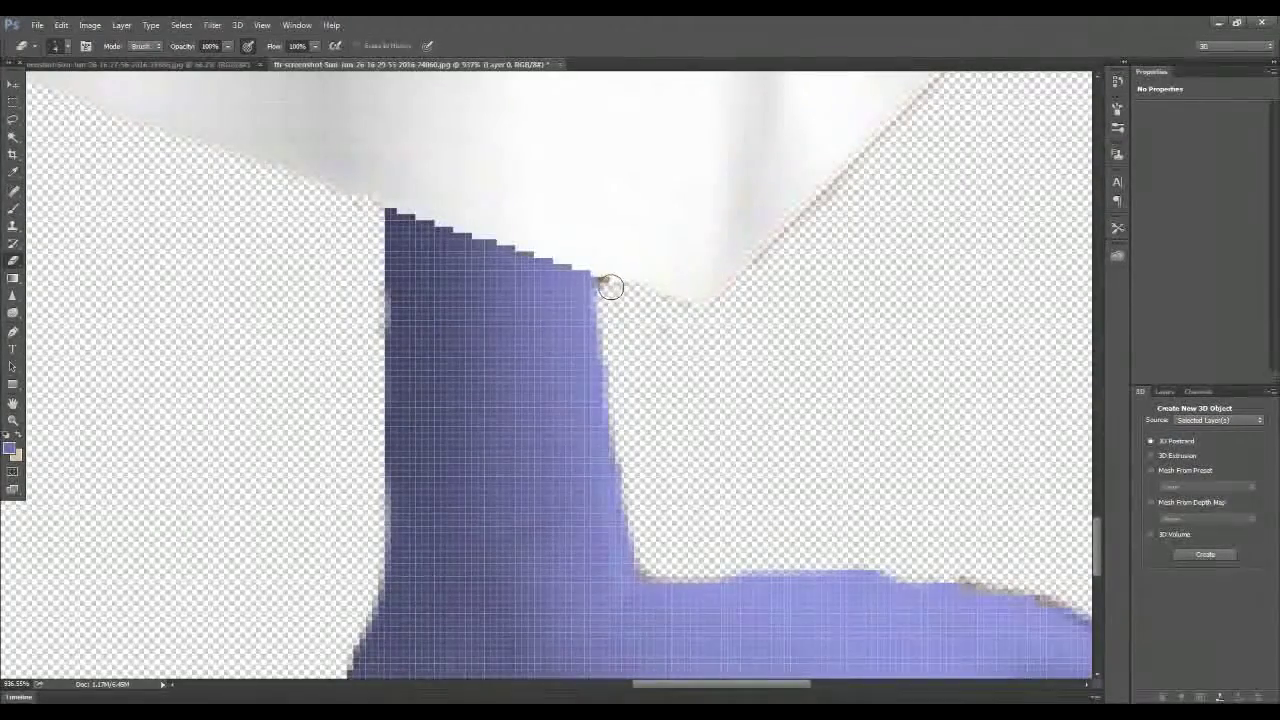
Erase the dark fringe along the foot's bottom edge.
{"action": "scroll", "coordinate": [720, 400], "scroll_direction": "down", "scroll_amount": 2}
{"action": "scroll", "coordinate": [760, 440], "scroll_direction": "right", "scroll_amount": 4}
{"action": "scroll", "coordinate": [840, 487], "scroll_direction": "right", "scroll_amount": 3}
{"action": "scroll", "coordinate": [840, 487], "scroll_direction": "down", "scroll_amount": 1}
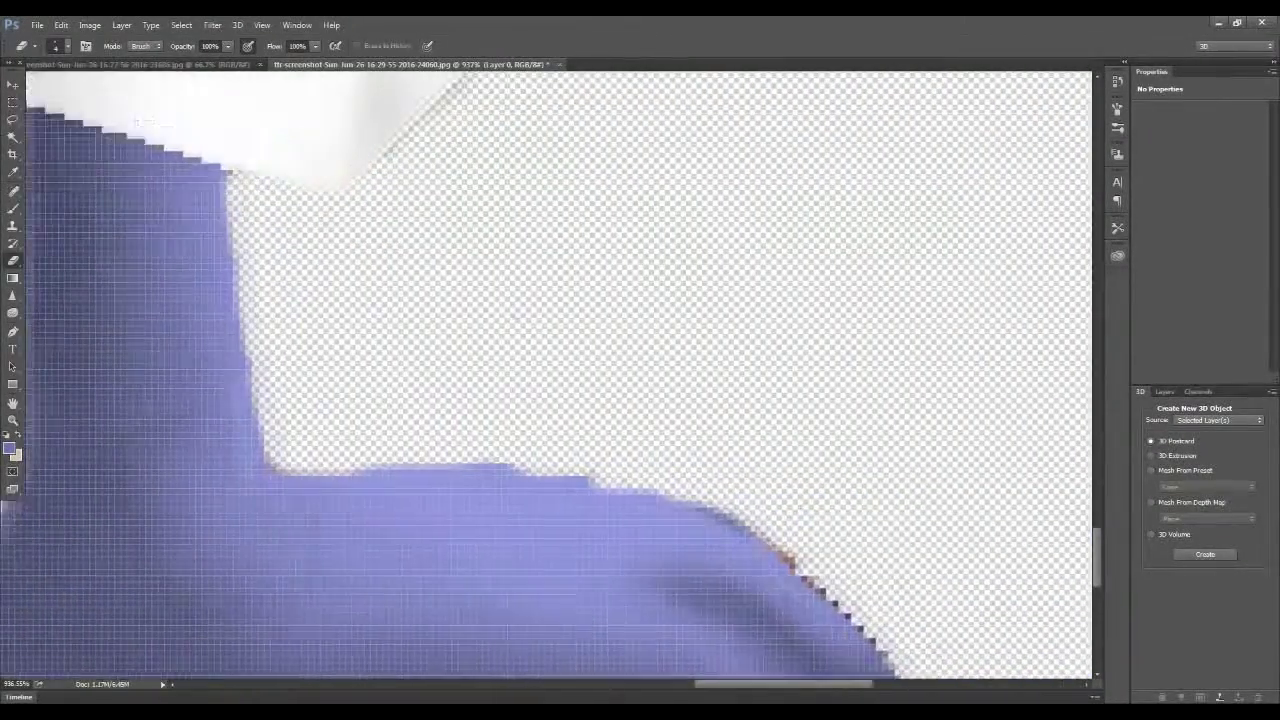
{"action": "scroll", "coordinate": [840, 487], "scroll_direction": "down", "scroll_amount": 2}
{"action": "left_click", "coordinate": [57, 46]}
{"action": "key", "text": "Return"}
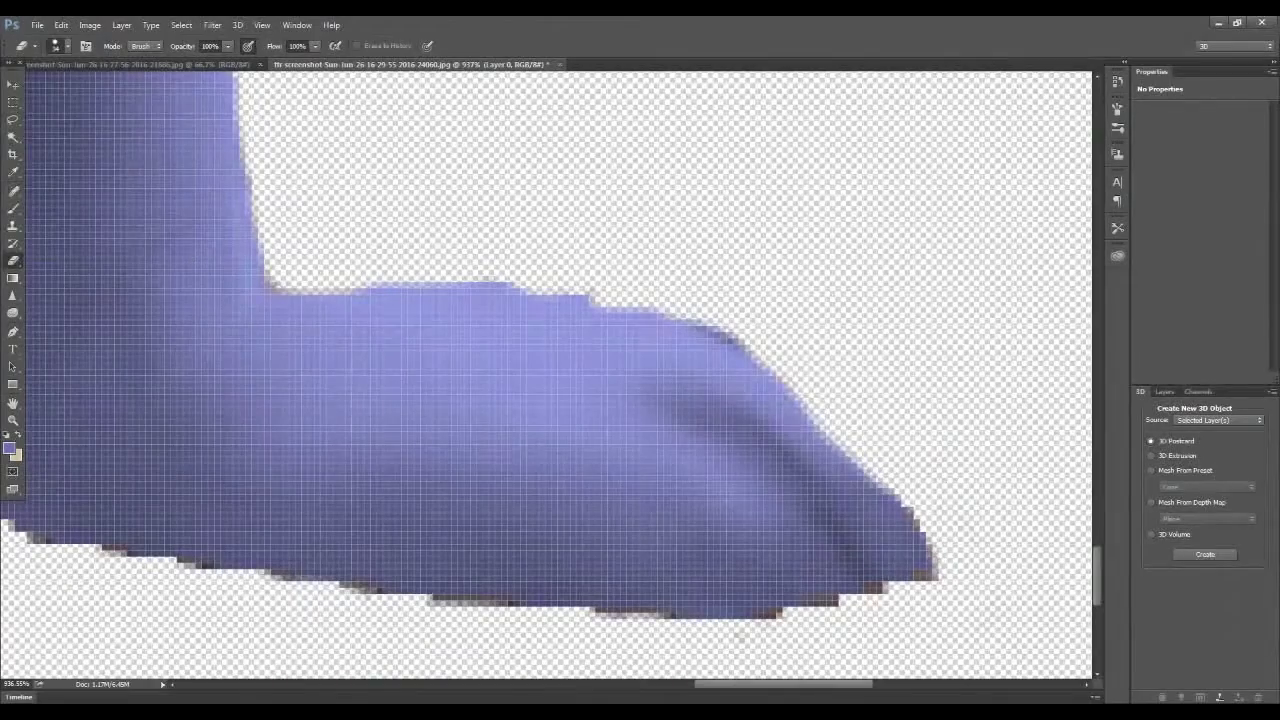
{"action": "scroll", "coordinate": [548, 370], "scroll_direction": "down", "scroll_amount": 2}
{"action": "left_click_drag", "start_coordinate": [739, 530], "coordinate": [560, 503]}
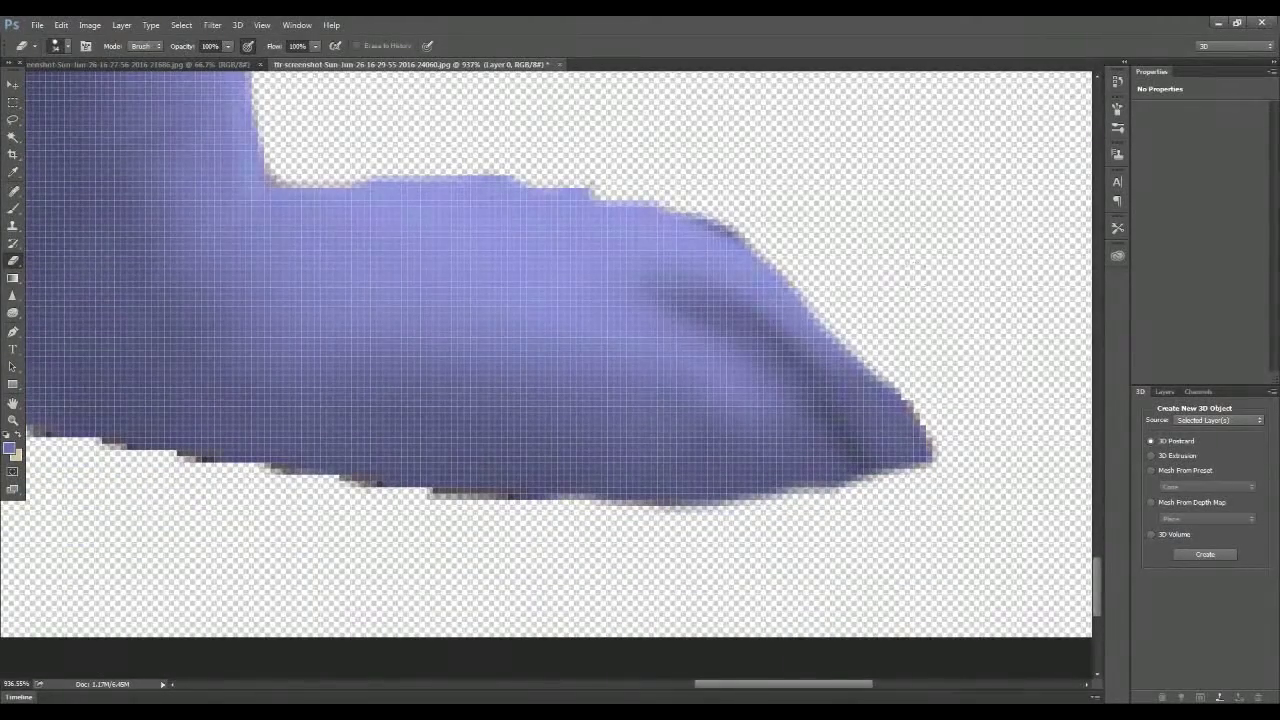
{"action": "scroll", "coordinate": [546, 352], "scroll_direction": "left", "scroll_amount": 5}
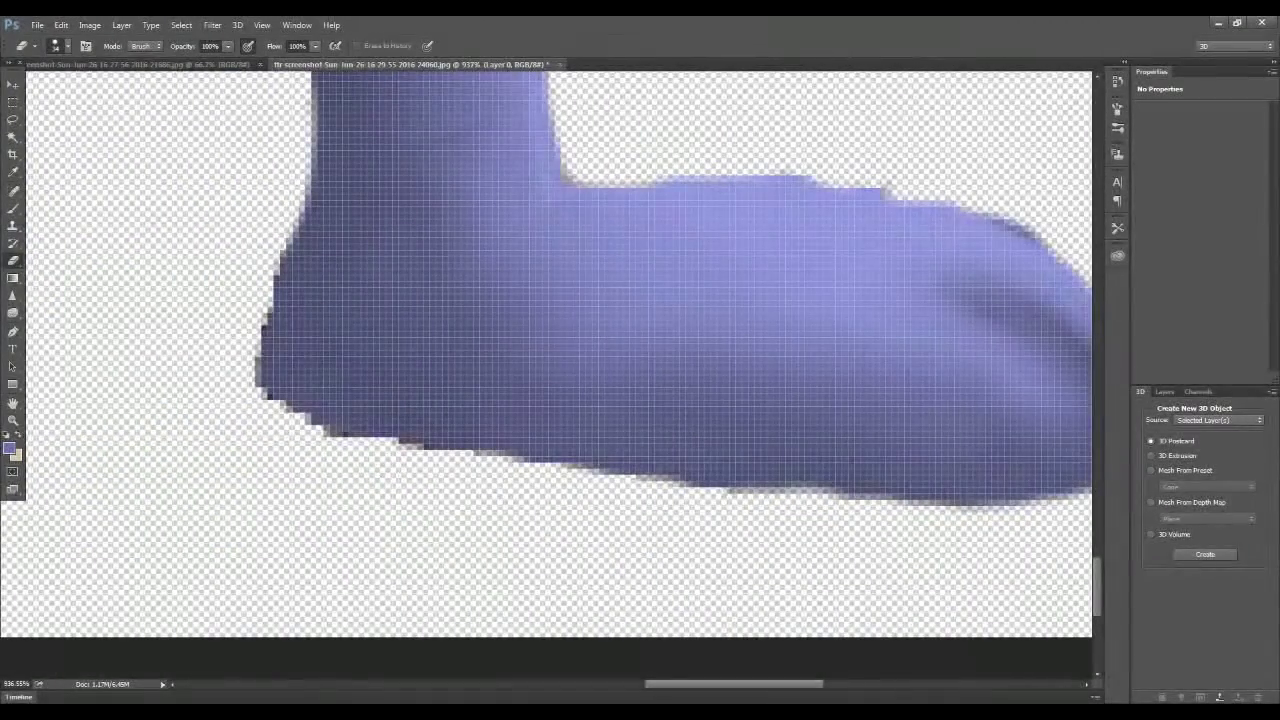
{"action": "scroll", "coordinate": [548, 370], "scroll_direction": "up", "scroll_amount": 2}
Zoom out to check both cleaned legs and adjust the eraser brush size.
{"action": "key", "text": "z"}
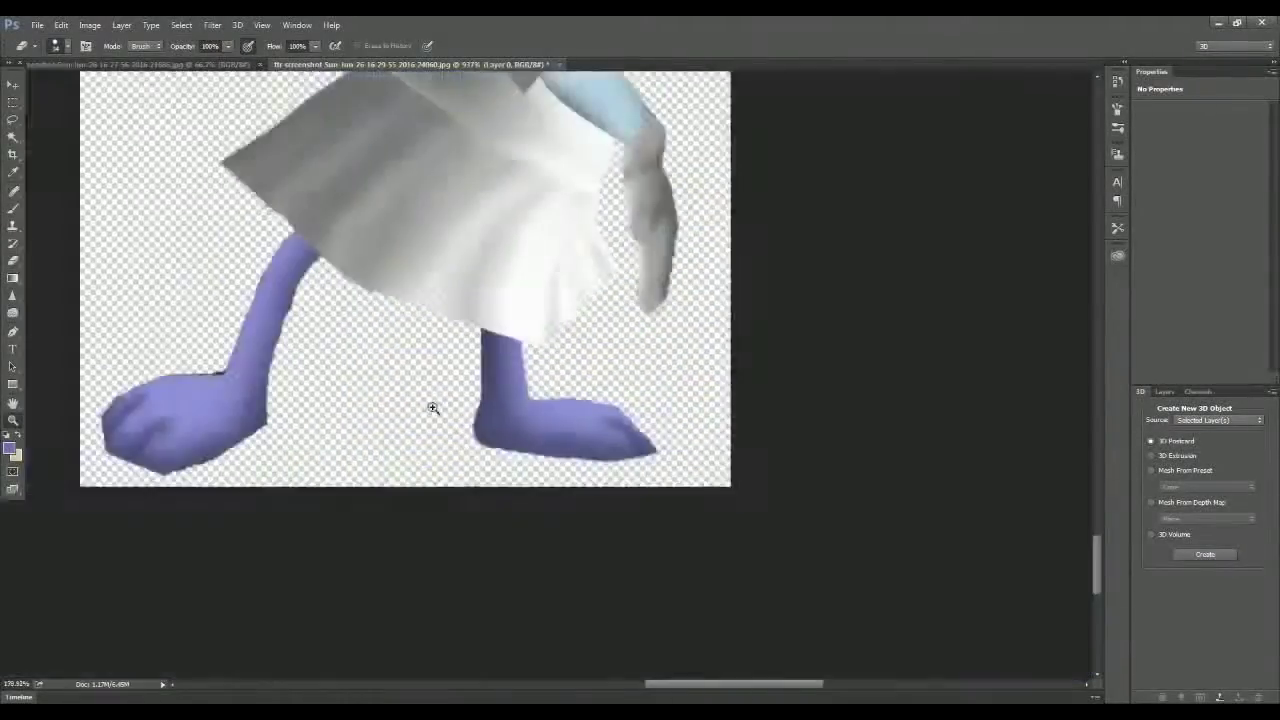
{"action": "left_click_drag", "start_coordinate": [429, 409], "coordinate": [824, 295]}
{"action": "key", "text": "e"}
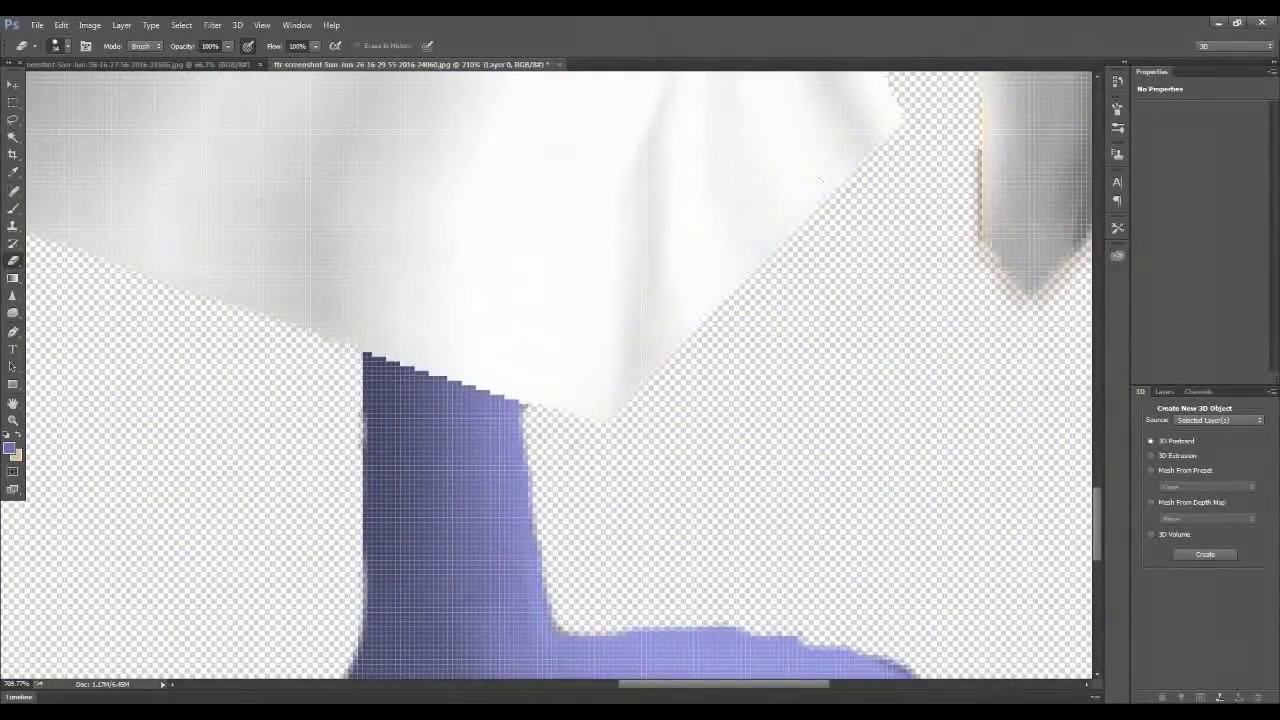
{"action": "scroll", "coordinate": [810, 185], "scroll_direction": "up", "scroll_amount": 5}
{"action": "left_click", "coordinate": [57, 46]}
{"action": "key", "text": "Escape"}
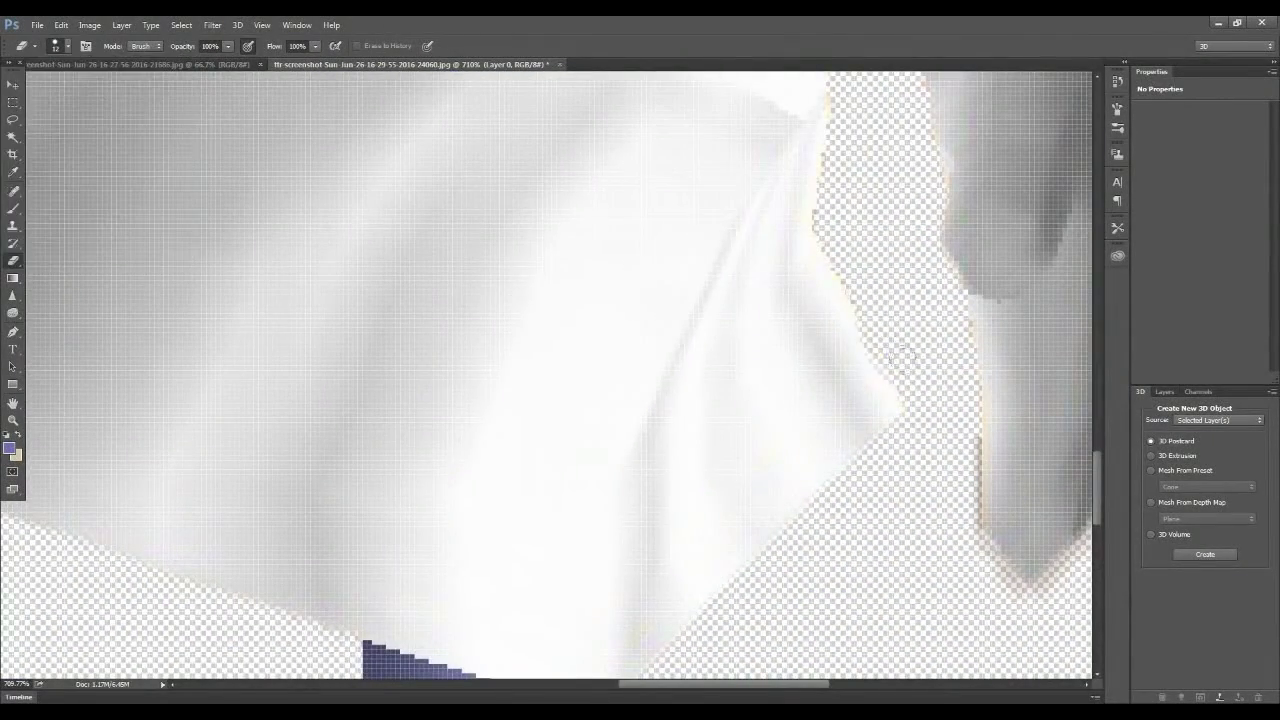
{"action": "scroll", "coordinate": [830, 253], "scroll_direction": "up", "scroll_amount": 2}
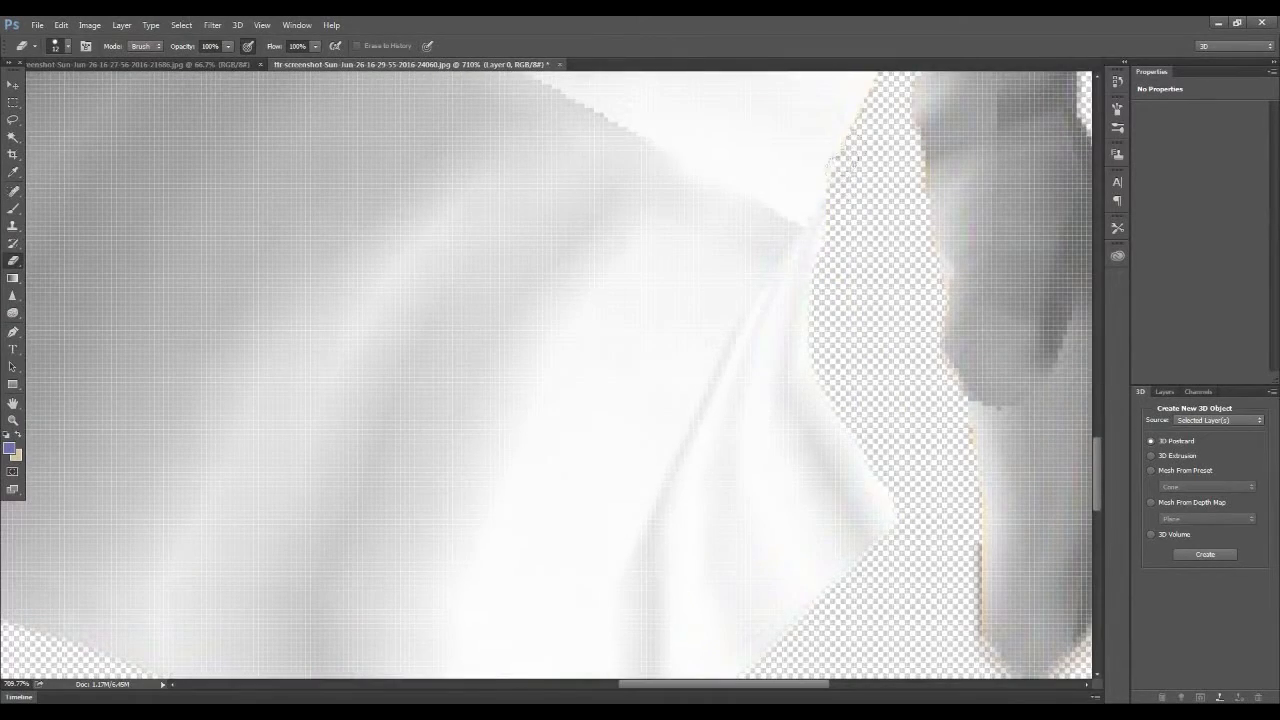
{"action": "scroll", "coordinate": [845, 157], "scroll_direction": "up", "scroll_amount": 2}
{"action": "scroll", "coordinate": [849, 285], "scroll_direction": "up", "scroll_amount": 2}
{"action": "scroll", "coordinate": [849, 285], "scroll_direction": "up", "scroll_amount": 7}
{"action": "left_click", "coordinate": [57, 46]}
{"action": "key", "text": "Escape"}
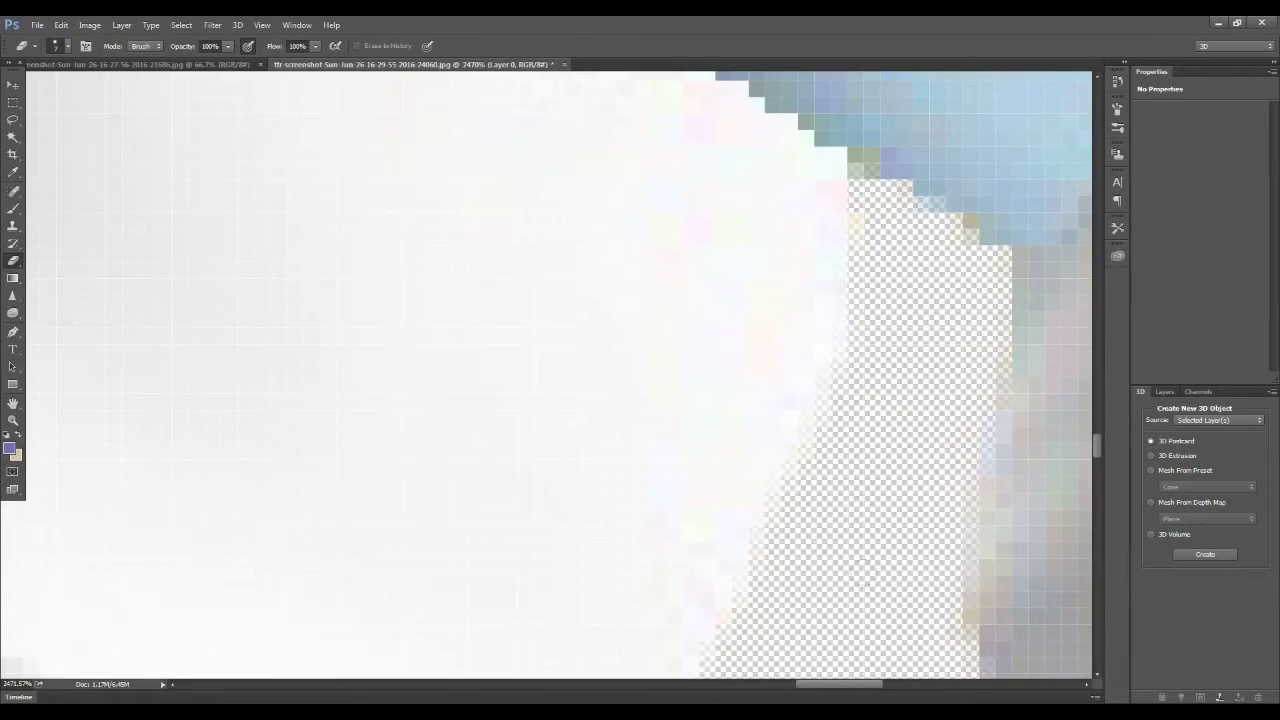
Bring the dress's lower edge into view and erase leftover background beside the grey arm.
{"action": "scroll", "coordinate": [857, 363], "scroll_direction": "down", "scroll_amount": 2}
{"action": "scroll", "coordinate": [857, 363], "scroll_direction": "down", "scroll_amount": 2}
{"action": "scroll", "coordinate": [857, 363], "scroll_direction": "down", "scroll_amount": 2}
{"action": "scroll", "coordinate": [960, 478], "scroll_direction": "down", "scroll_amount": 2}
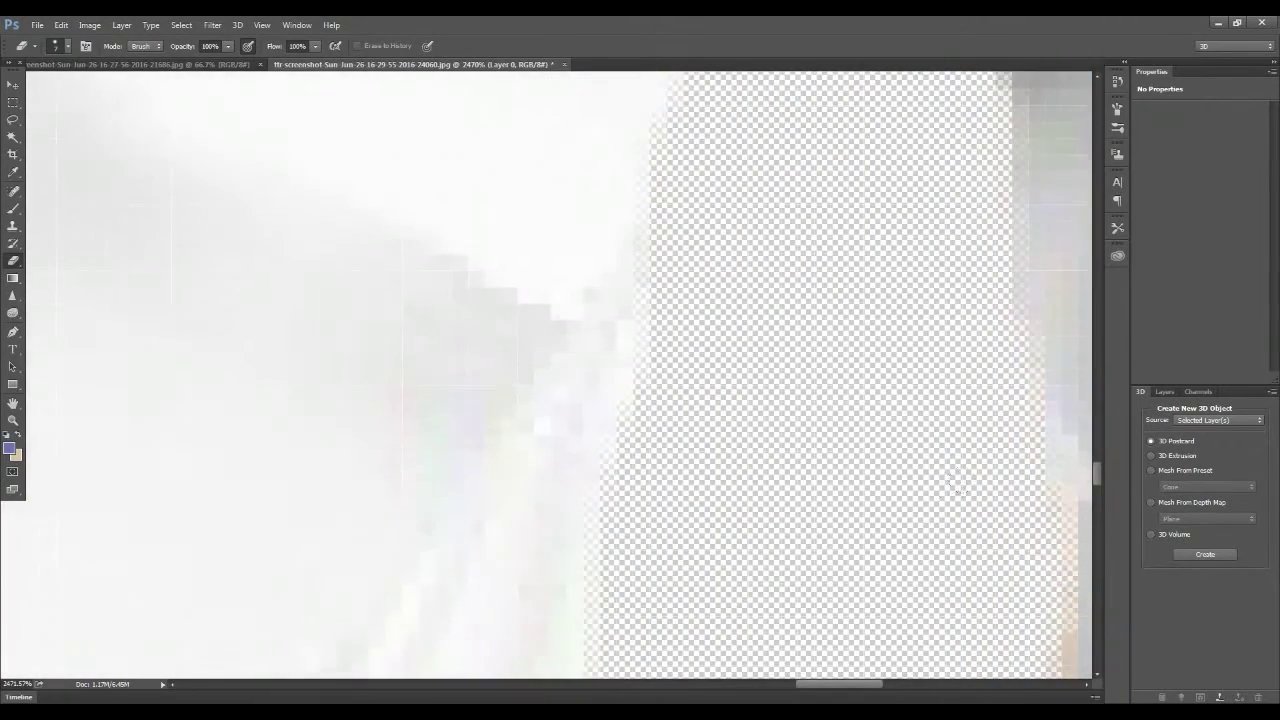
{"action": "scroll", "coordinate": [958, 480], "scroll_direction": "down", "scroll_amount": 2}
{"action": "scroll", "coordinate": [958, 480], "scroll_direction": "down", "scroll_amount": 2}
{"action": "key", "text": "z"}
{"action": "scroll", "coordinate": [993, 491], "scroll_direction": "down", "scroll_amount": 5}
{"action": "key", "text": "e"}
{"action": "scroll", "coordinate": [993, 491], "scroll_direction": "up", "scroll_amount": 1}
{"action": "scroll", "coordinate": [834, 500], "scroll_direction": "up", "scroll_amount": 1}
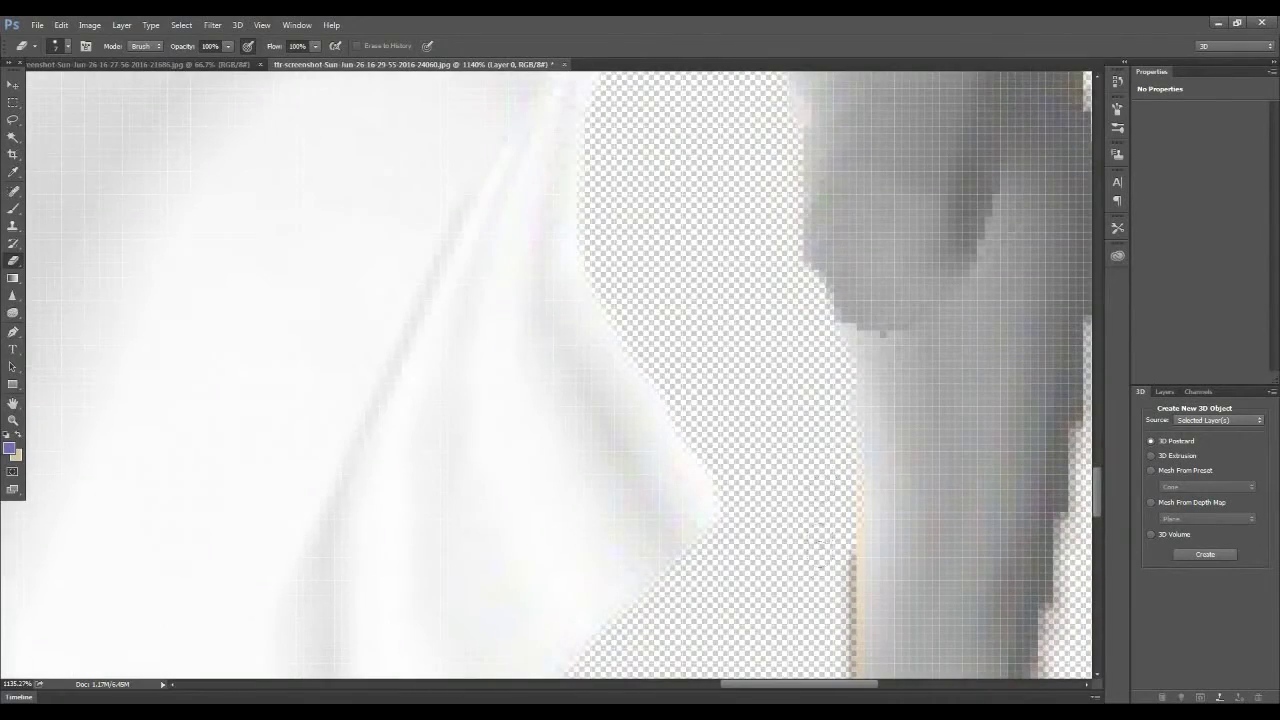
{"action": "left_click_drag", "start_coordinate": [820, 489], "coordinate": [820, 401]}
{"action": "mouse_move", "coordinate": [818, 520]}
{"action": "left_mouse_down"}
{"action": "mouse_move", "coordinate": [860, 470]}
{"action": "mouse_move", "coordinate": [890, 640]}
{"action": "mouse_move", "coordinate": [1060, 530]}
{"action": "mouse_move", "coordinate": [874, 483]}
{"action": "left_mouse_up"}
{"action": "scroll", "coordinate": [868, 470], "scroll_direction": "up", "scroll_amount": 3}
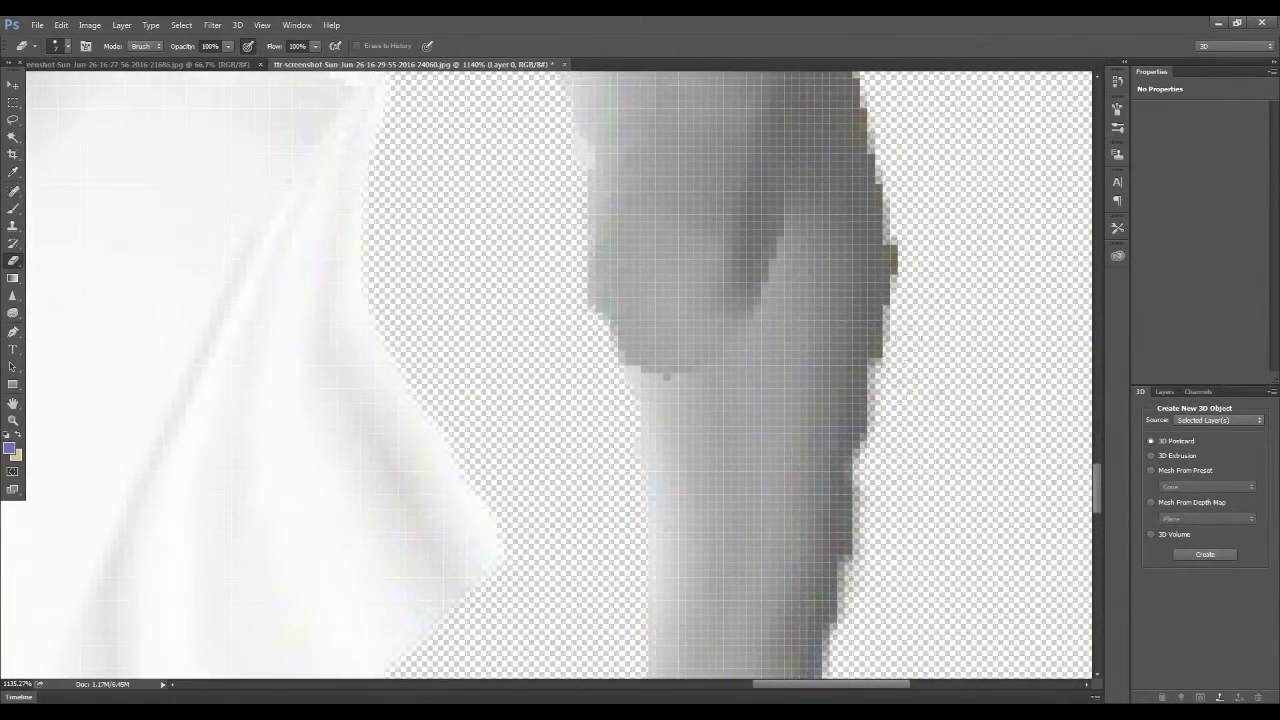
{"action": "scroll", "coordinate": [893, 335], "scroll_direction": "up", "scroll_amount": 2}
{"action": "scroll", "coordinate": [893, 320], "scroll_direction": "up", "scroll_amount": 2}
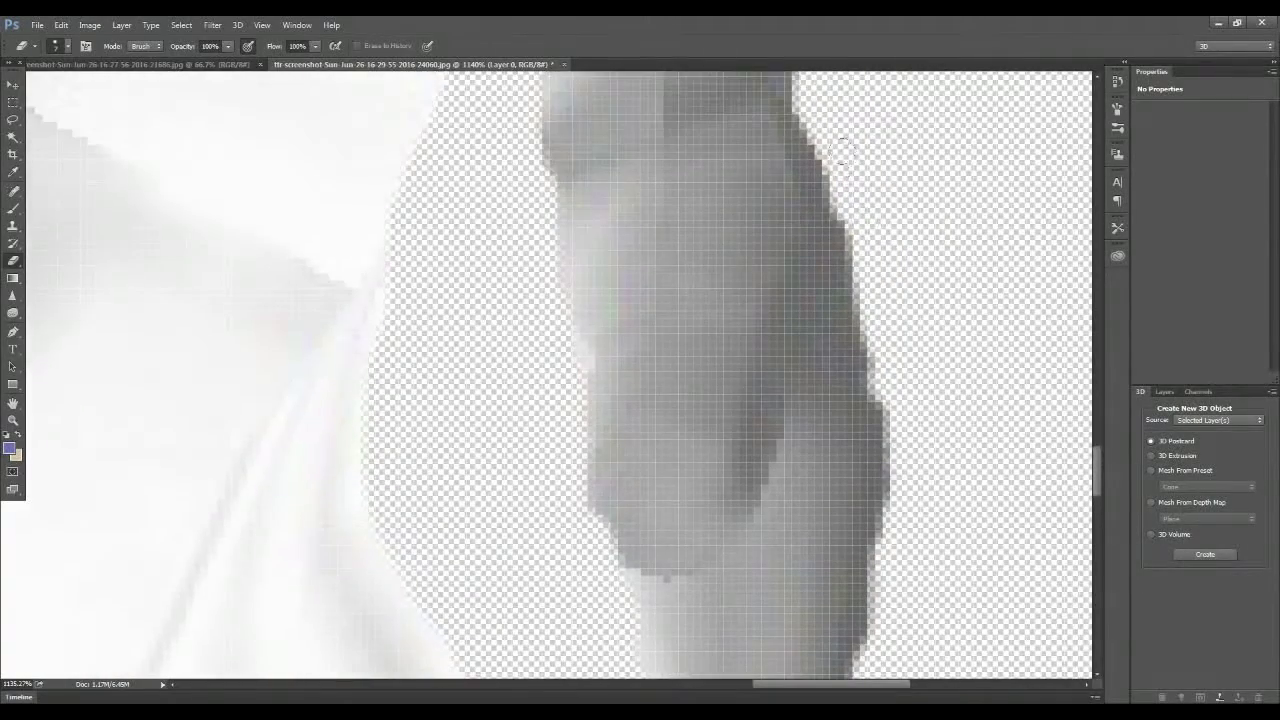
{"action": "scroll", "coordinate": [894, 303], "scroll_direction": "up", "scroll_amount": 2}
{"action": "scroll", "coordinate": [893, 305], "scroll_direction": "up", "scroll_amount": 3}
Zoom in on the dog's feet and the top edge of the shoe.
{"action": "key", "text": "z"}
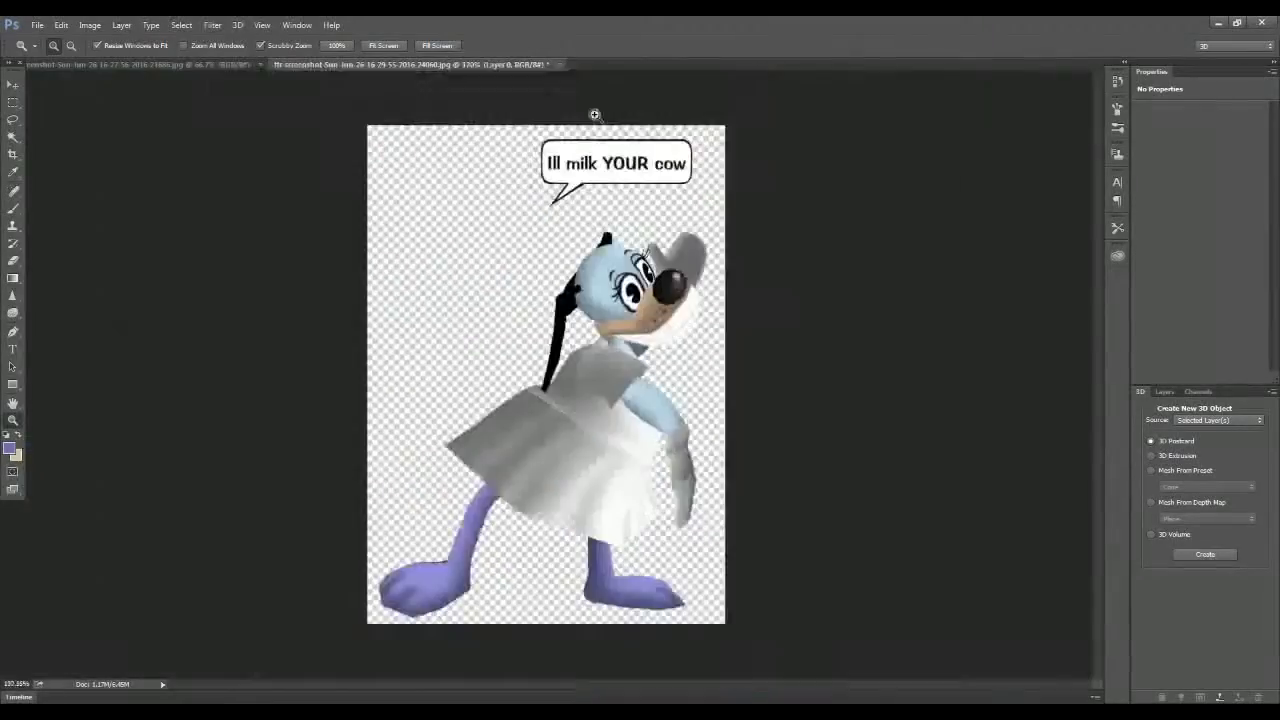
{"action": "left_click_drag", "start_coordinate": [893, 305], "coordinate": [276, 534]}
{"action": "left_click", "coordinate": [276, 534]}
{"action": "key", "text": "e"}
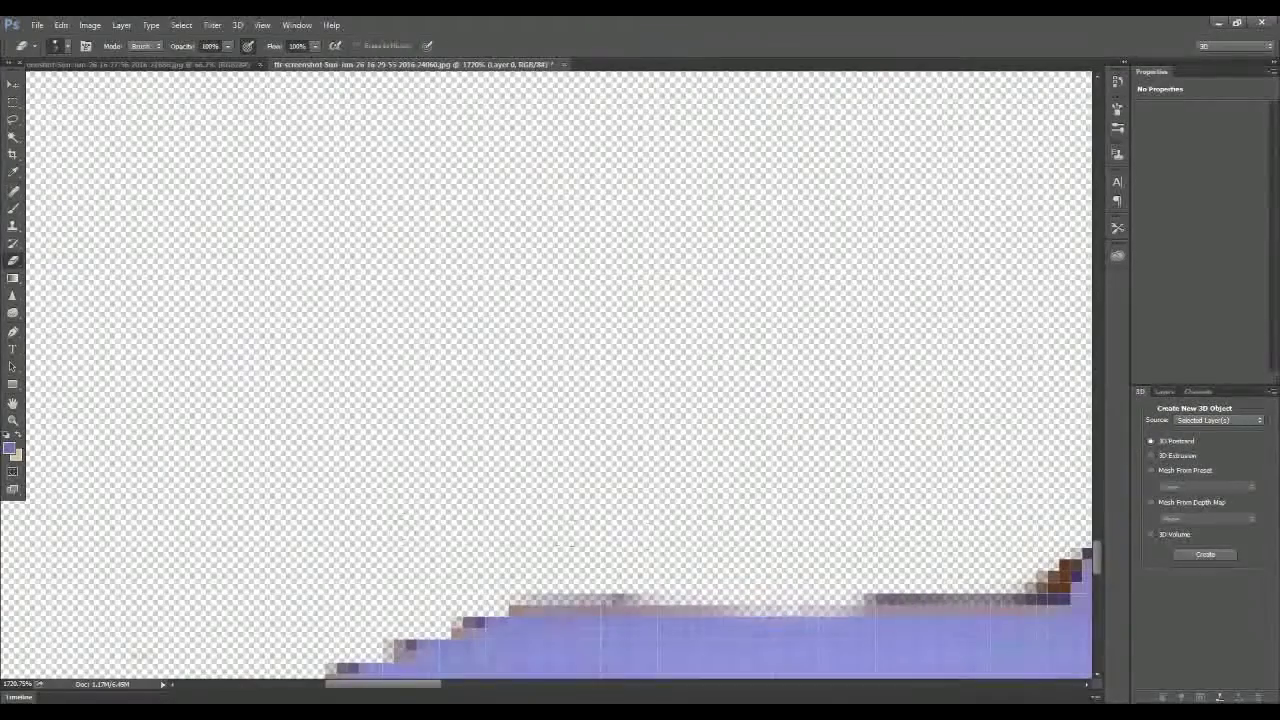
{"action": "scroll", "coordinate": [405, 420], "scroll_direction": "down", "scroll_amount": 2}
{"action": "scroll", "coordinate": [405, 409], "scroll_direction": "down", "scroll_amount": 2}
{"action": "scroll", "coordinate": [406, 405], "scroll_direction": "down", "scroll_amount": 2}
{"action": "left_click_drag", "start_coordinate": [220, 507], "coordinate": [320, 387]}
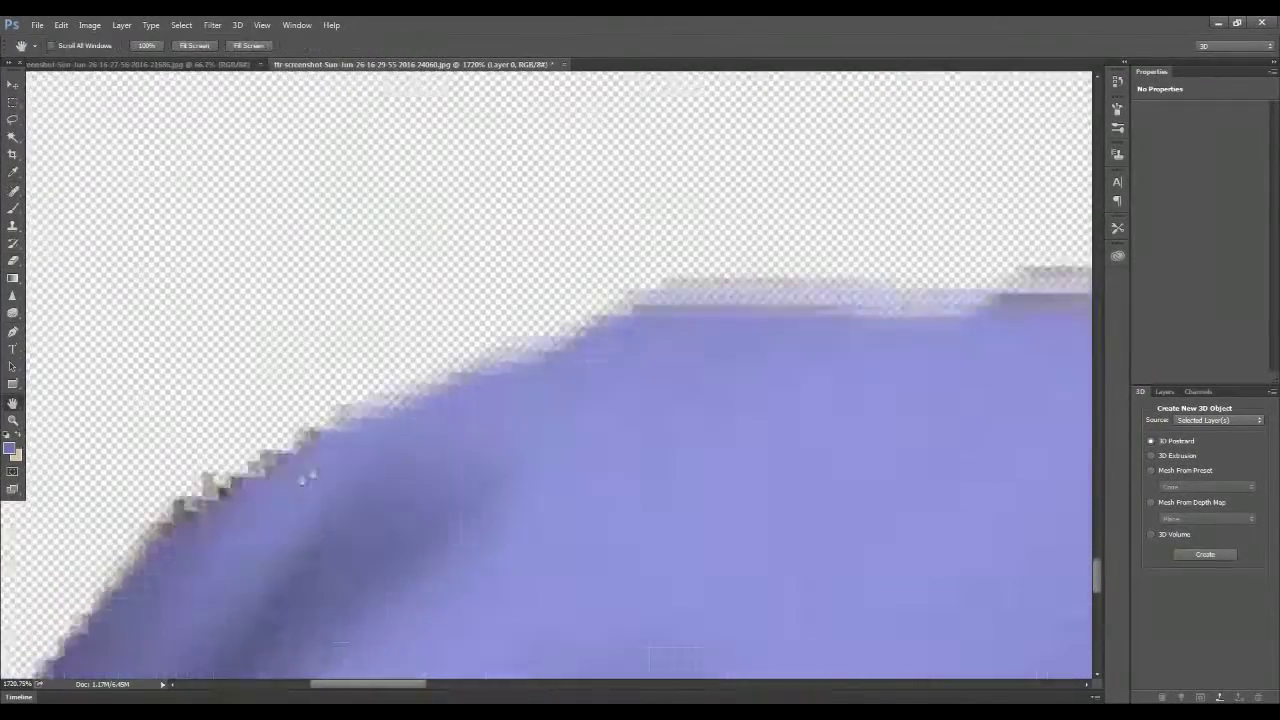
Erase a stray spot on the purple foot and check the surrounding edges.
{"action": "left_click", "coordinate": [590, 612]}
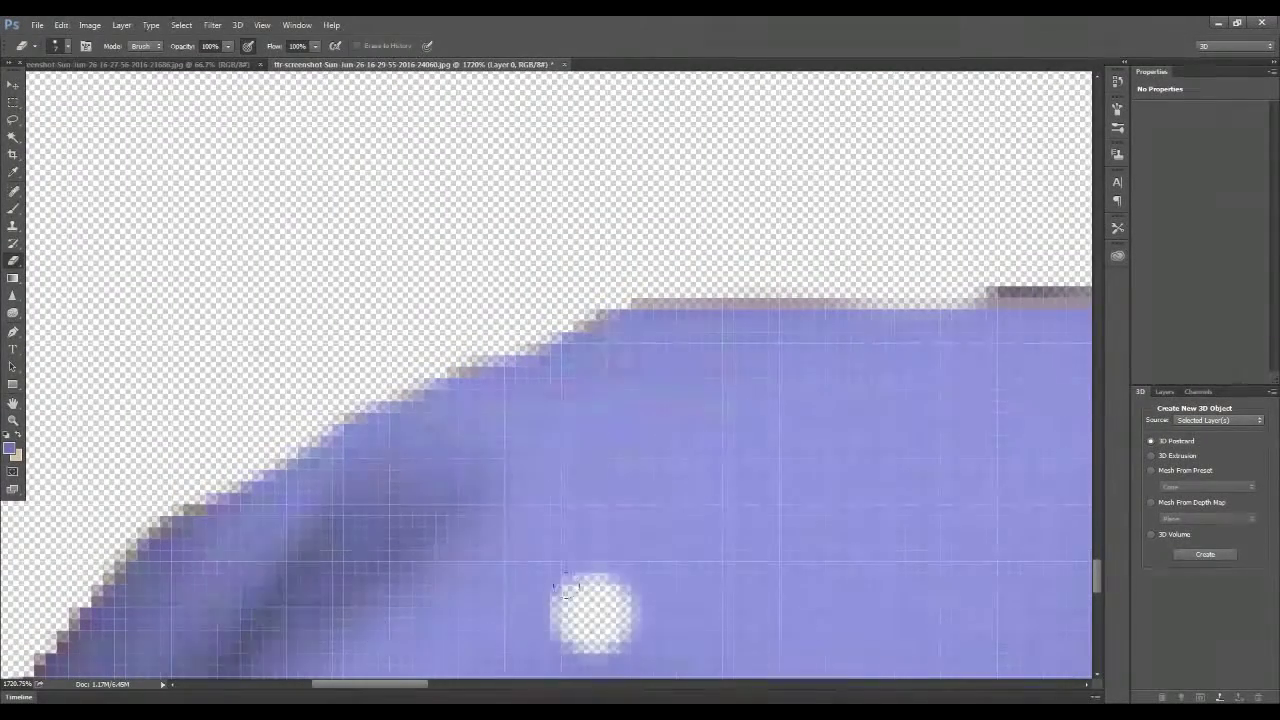
{"action": "scroll", "coordinate": [566, 563], "scroll_direction": "right", "scroll_amount": 2}
{"action": "scroll", "coordinate": [566, 563], "scroll_direction": "right", "scroll_amount": 2}
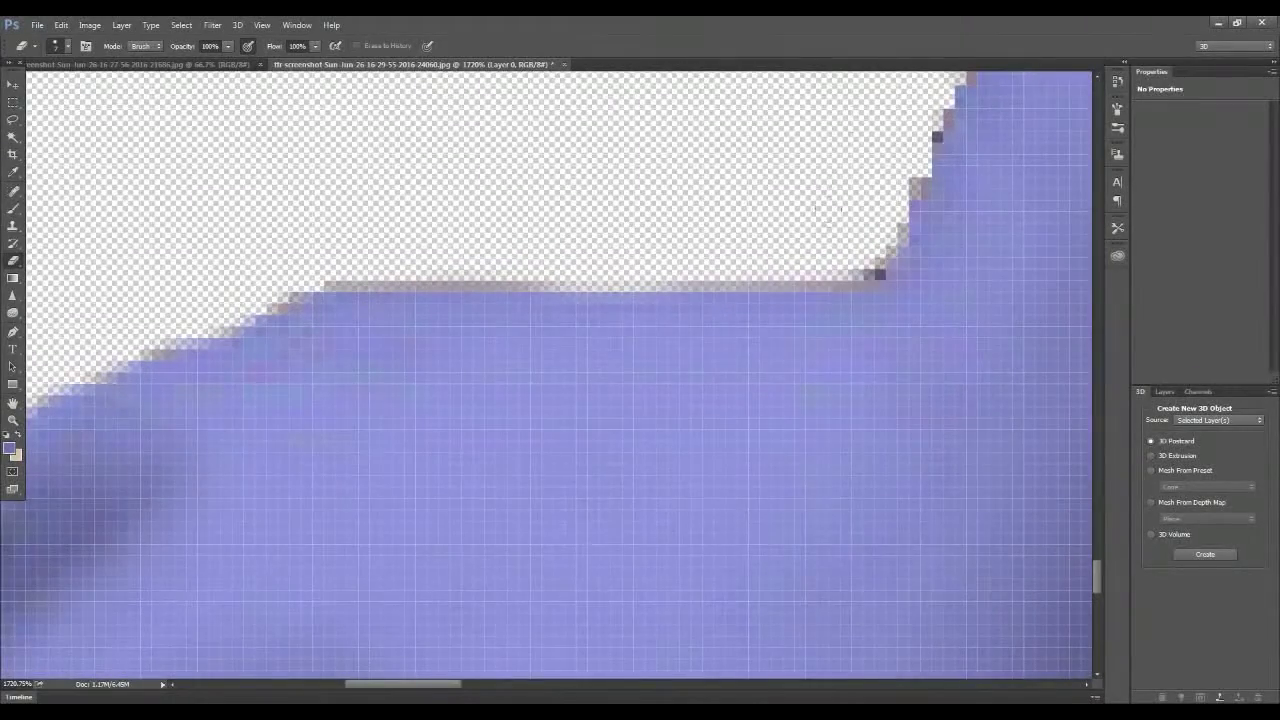
{"action": "scroll", "coordinate": [560, 429], "scroll_direction": "down", "scroll_amount": 5}
{"action": "scroll", "coordinate": [398, 547], "scroll_direction": "up", "scroll_amount": 3}
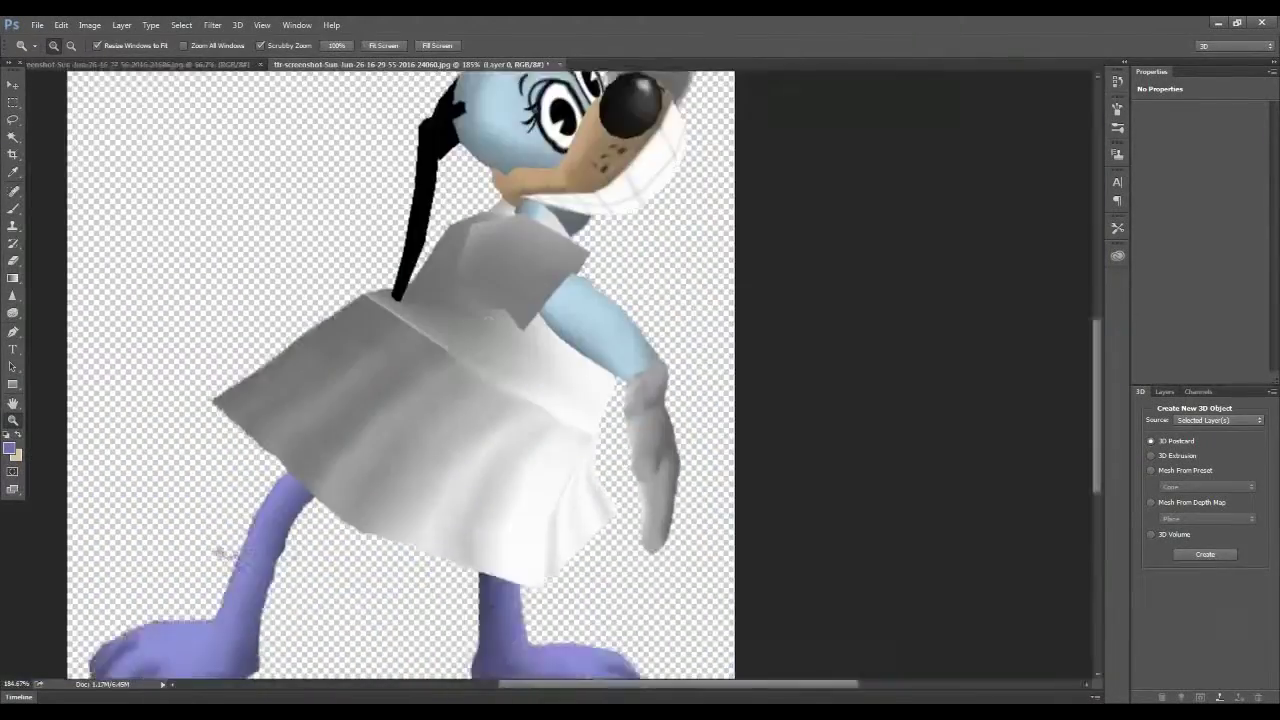
{"action": "scroll", "coordinate": [350, 500], "scroll_direction": "down", "scroll_amount": 2}
{"action": "scroll", "coordinate": [335, 628], "scroll_direction": "down", "scroll_amount": 2}
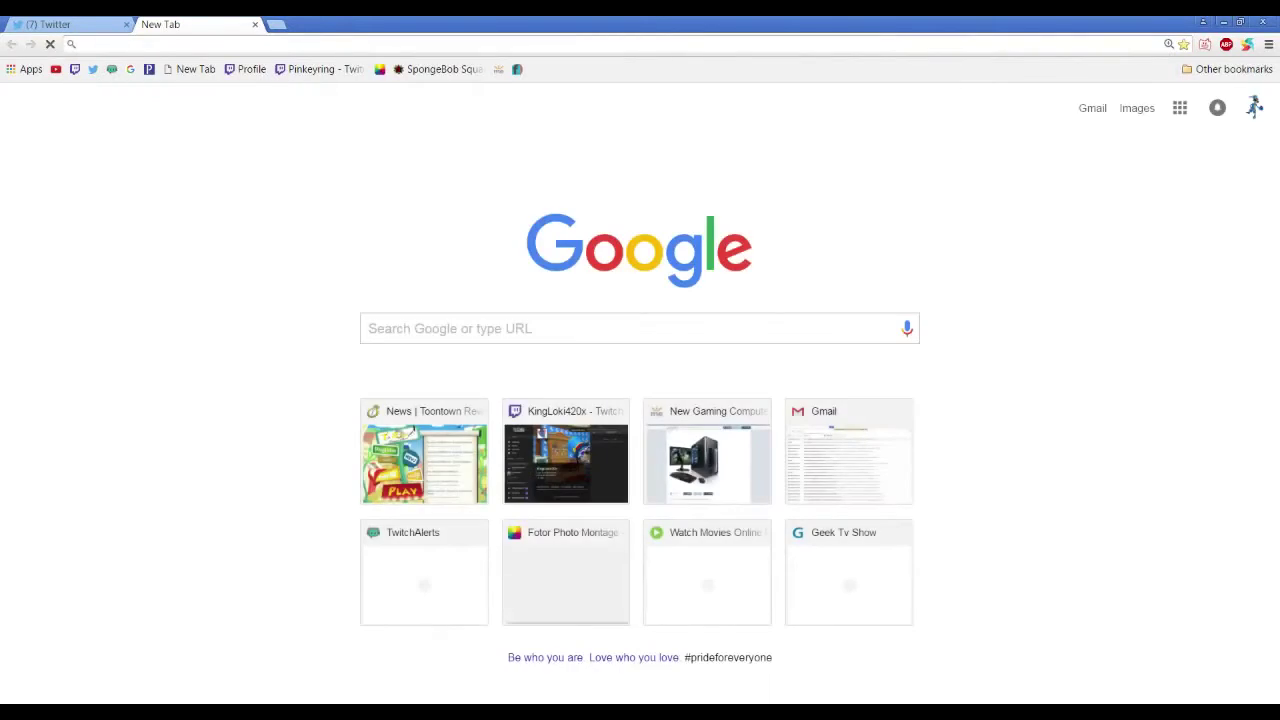
Search Google Images for 'cows background'.
{"action": "type", "text": "kground"}
{"action": "key", "text": "Return"}
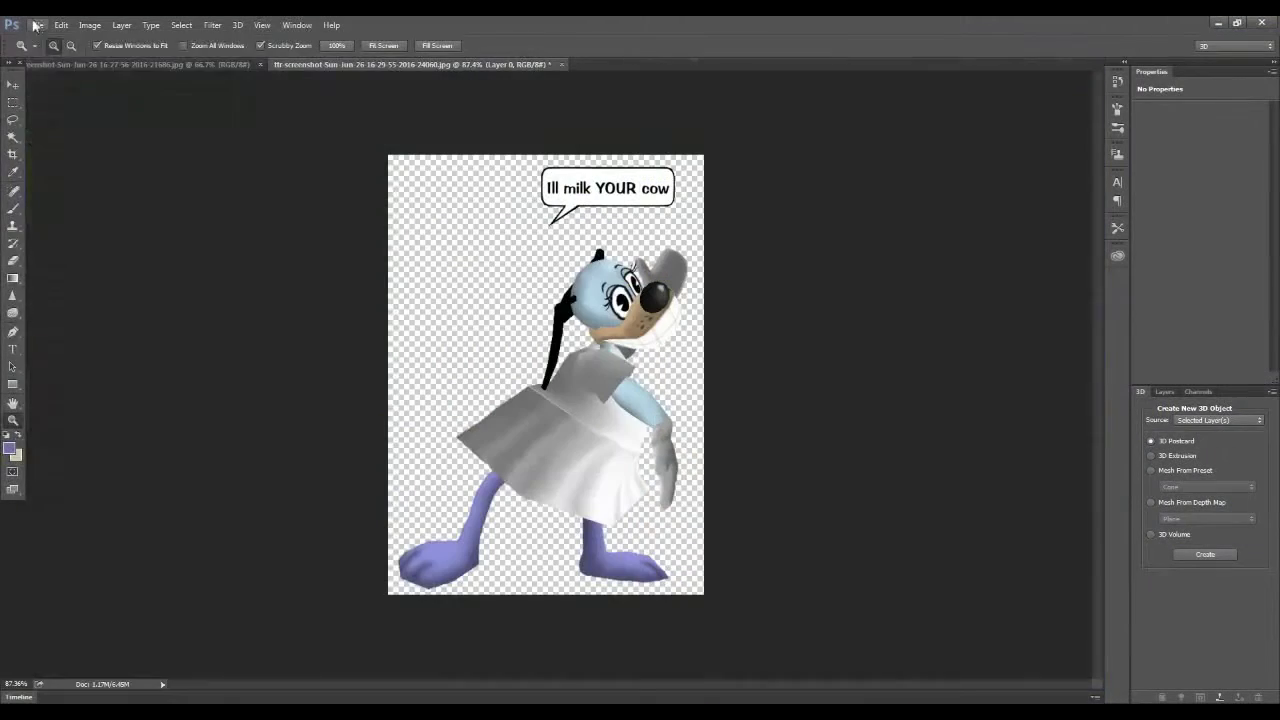
Open the downloaded cow background image in Photoshop.
{"action": "left_click", "coordinate": [37, 25]}
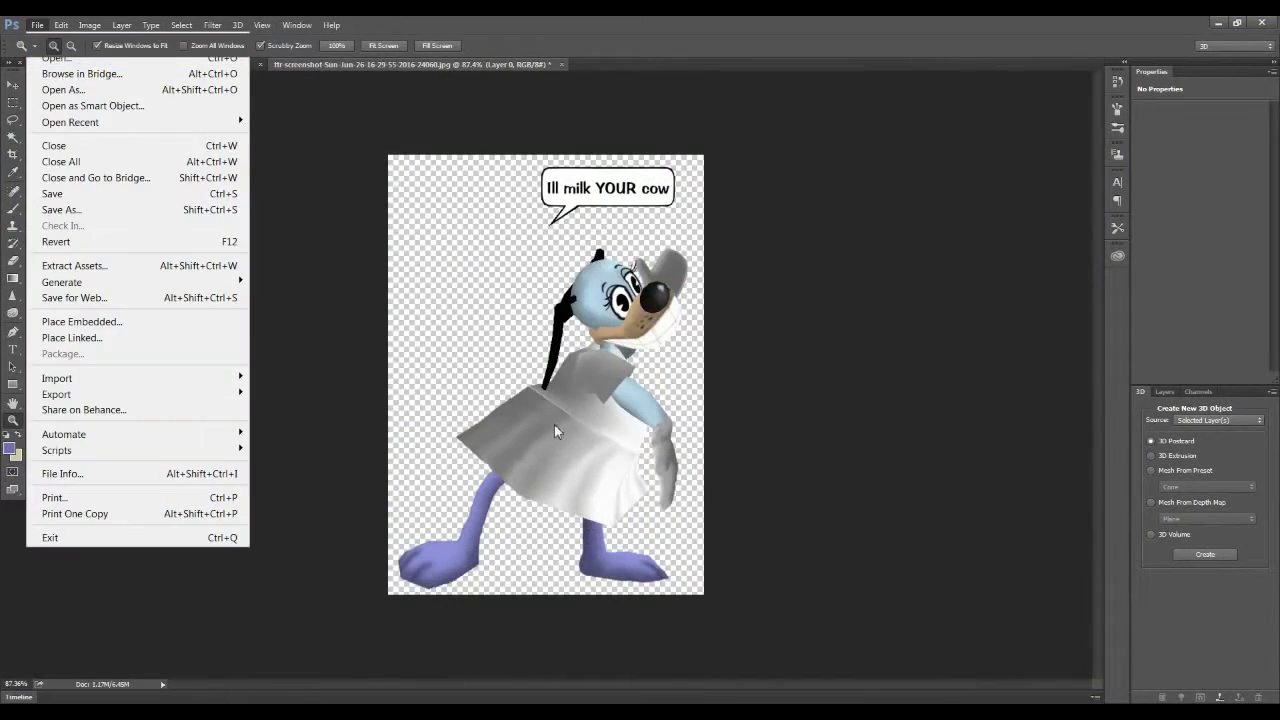
{"action": "left_click", "coordinate": [56, 58]}
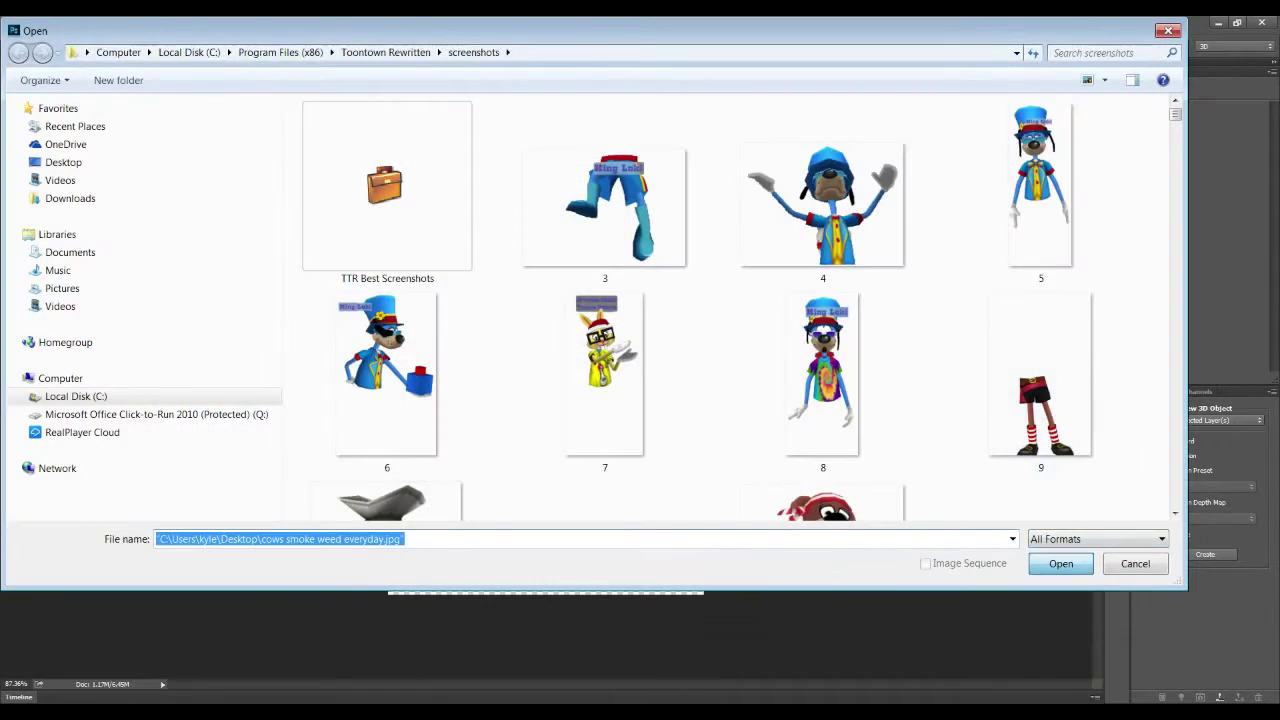
{"action": "key", "text": "Return"}
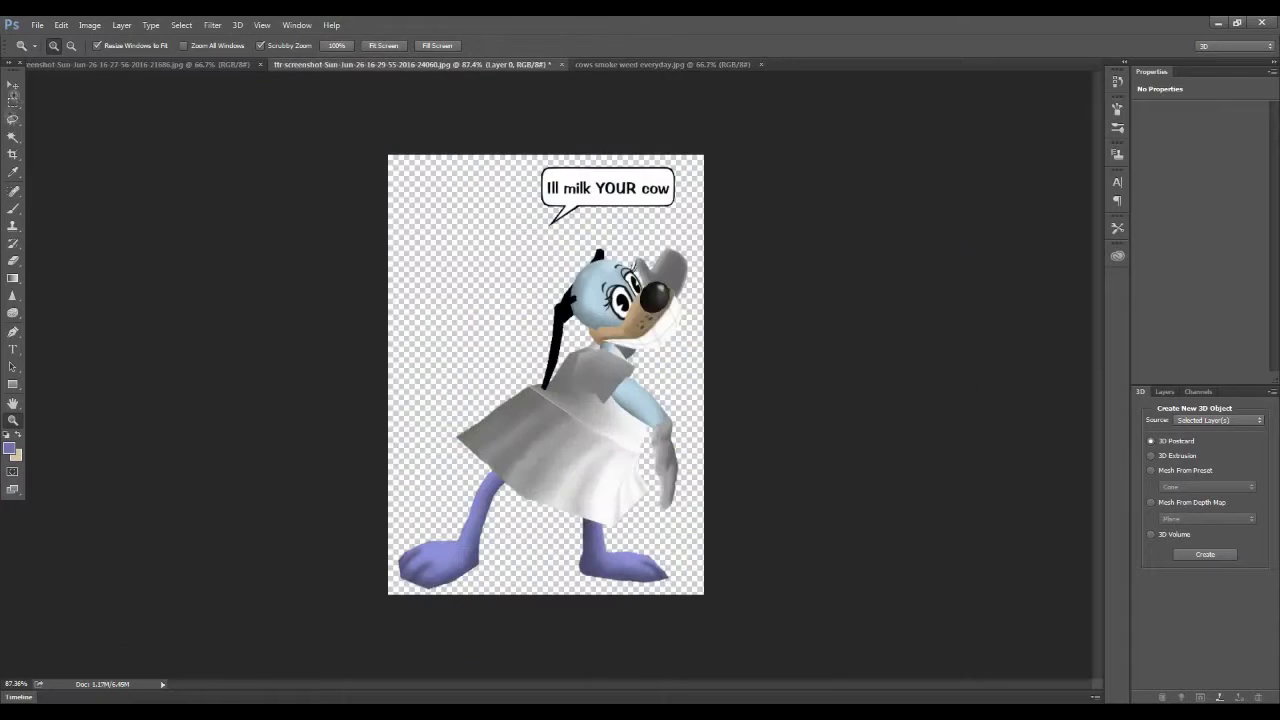
Paste the dog into the cow image, move it right of the cows and resize it.
{"action": "left_click", "coordinate": [660, 64]}
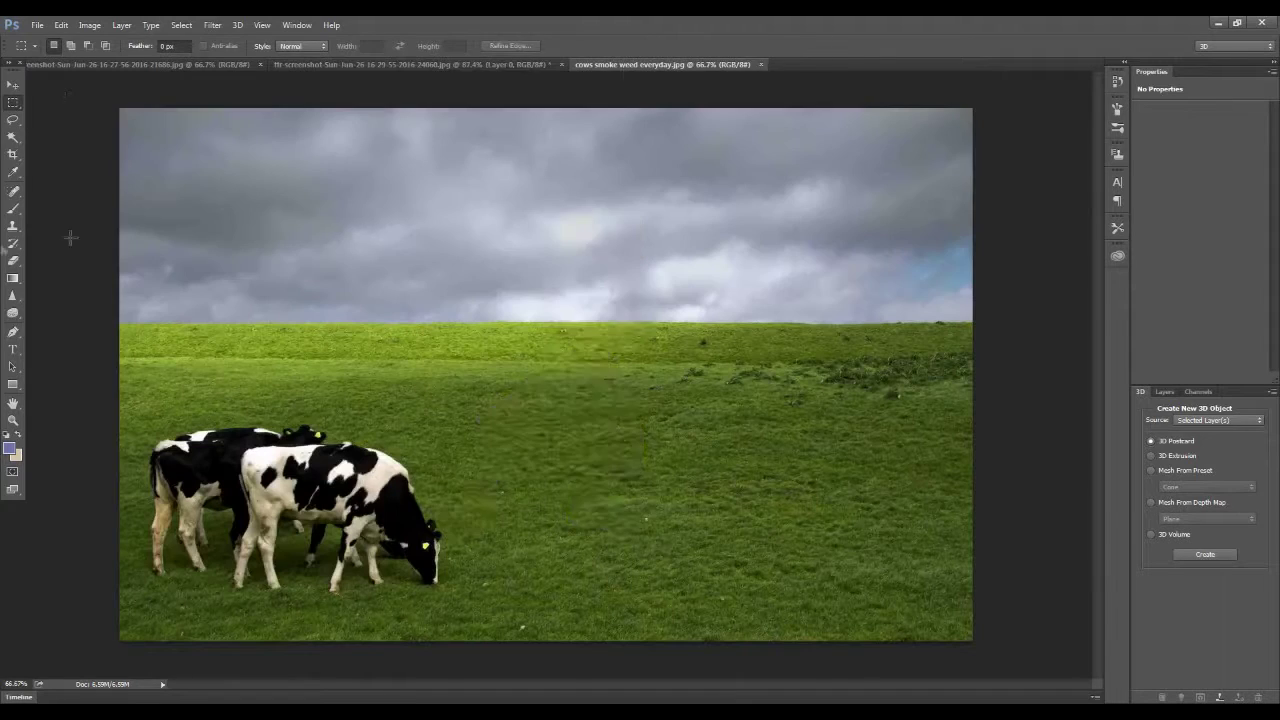
{"action": "key", "text": "ctrl+v"}
{"action": "key", "text": "v"}
{"action": "mouse_move", "coordinate": [658, 231]}
{"action": "left_mouse_down"}
{"action": "mouse_move", "coordinate": [765, 283]}
{"action": "mouse_move", "coordinate": [812, 224]}
{"action": "left_mouse_up"}
{"action": "key", "text": "ctrl+t"}
{"action": "left_click_drag", "start_coordinate": [690, 470], "coordinate": [700, 491]}
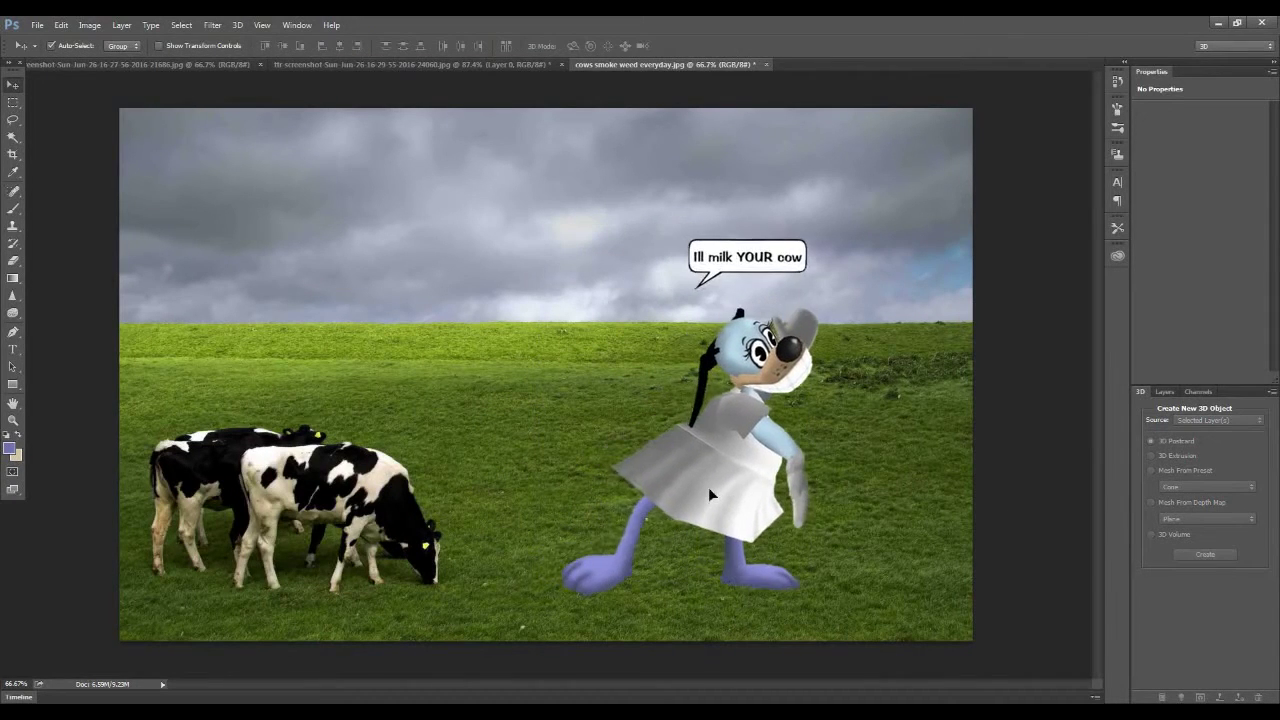
{"action": "key", "text": "Return"}
{"action": "left_click", "coordinate": [36, 25]}
Save As PNG, dismissing the invalid file name warning and typing 'cows' in the name.
{"action": "left_click", "coordinate": [88, 209]}
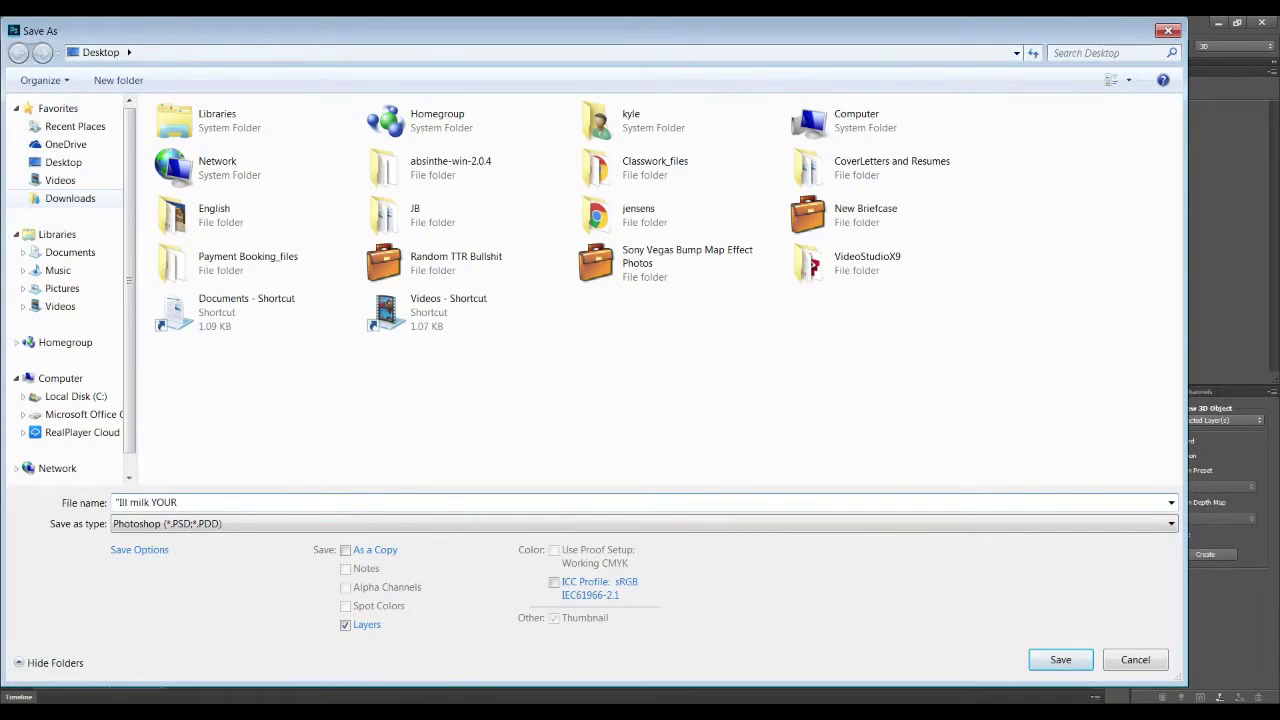
{"action": "type", "text": "cow\""}
{"action": "left_click", "coordinate": [640, 523]}
{"action": "left_click", "coordinate": [170, 446]}
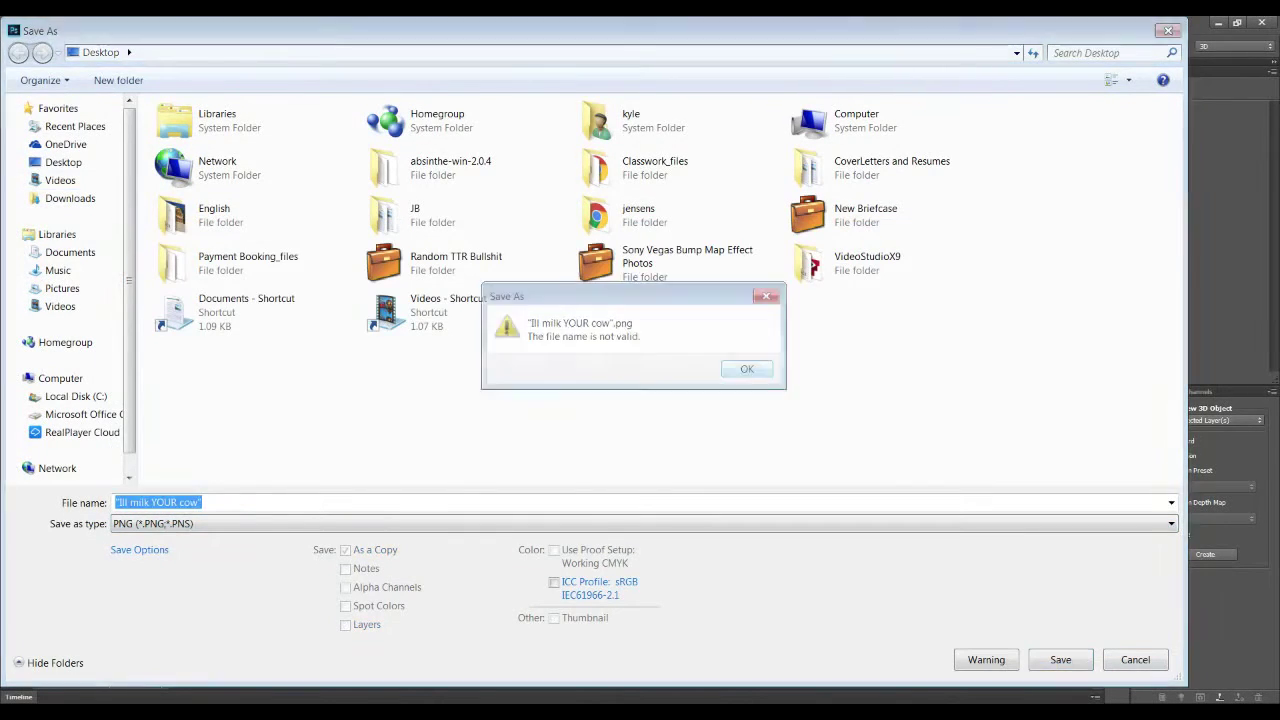
{"action": "key", "text": "Return"}
{"action": "key", "text": "Return"}
{"action": "type", "text": "cows"}
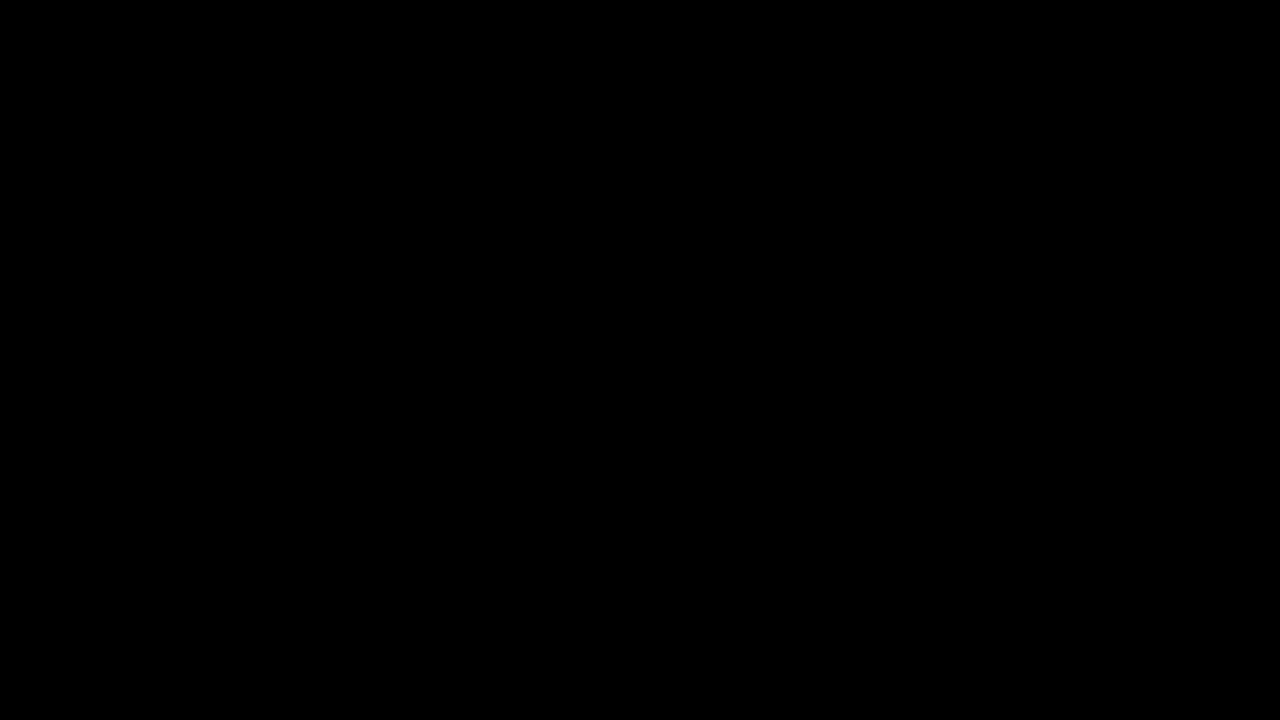